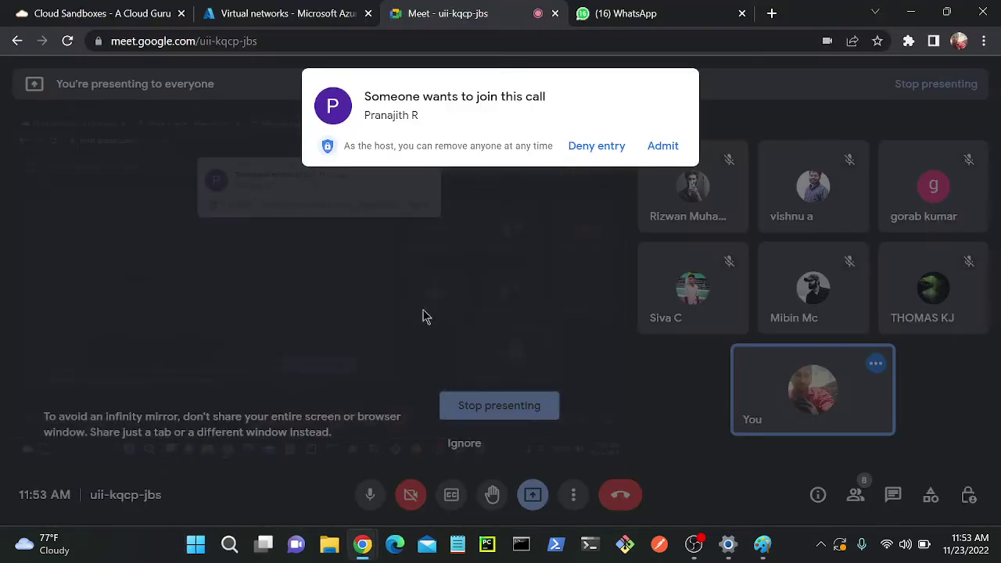
- Admit the waiting guest into the Google Meet call
left_click(664, 146)
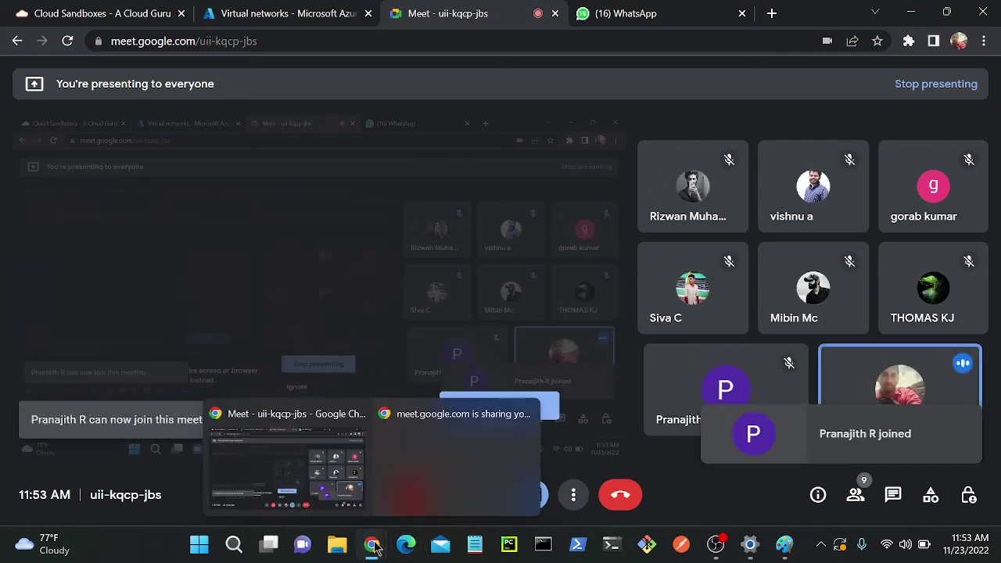
- Draw a rectangle in the azurebastionsubnet box and a small one in the pvt - critical vms box
left_click(784, 543)
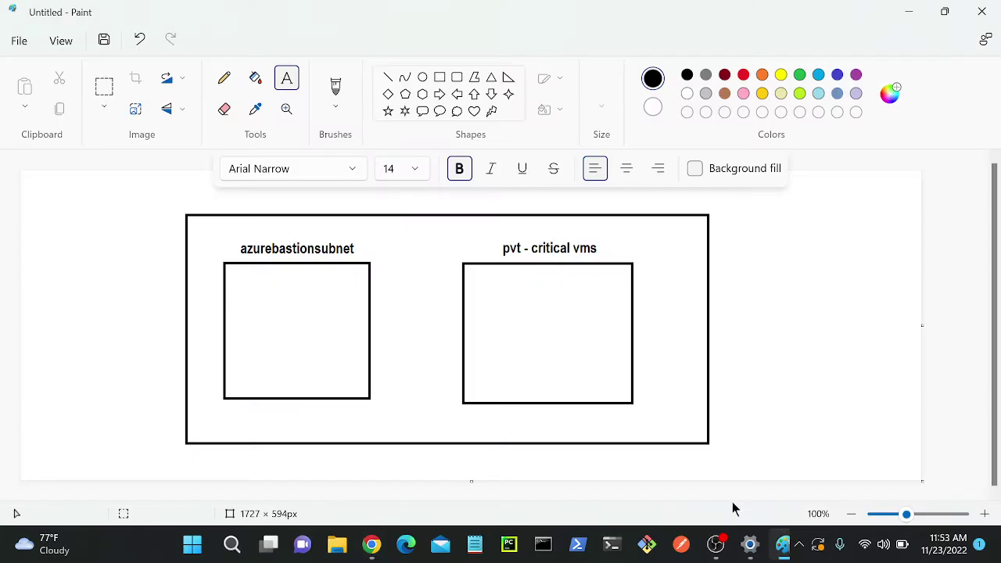
left_click(448, 78)
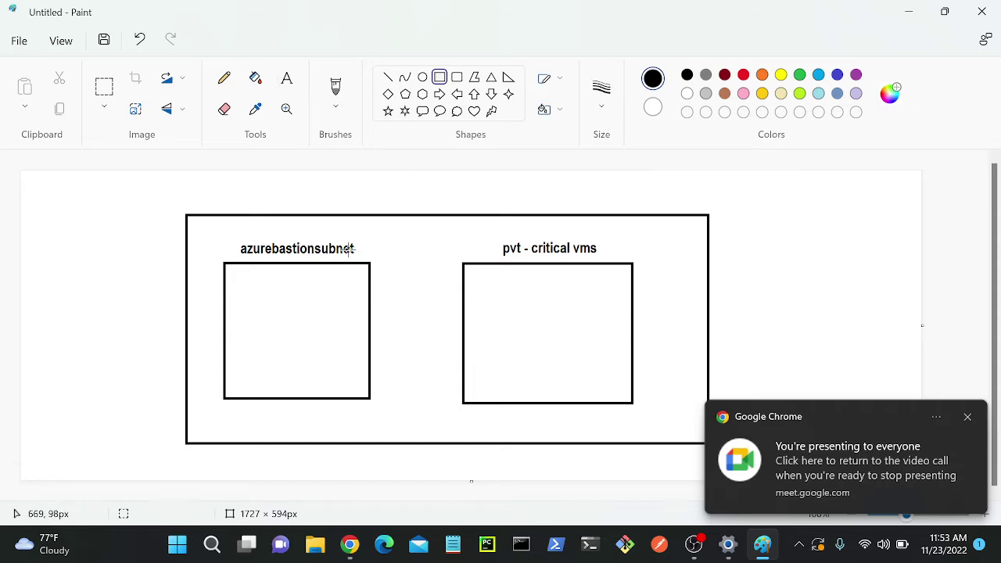
left_click_drag(261, 302, 336, 360)
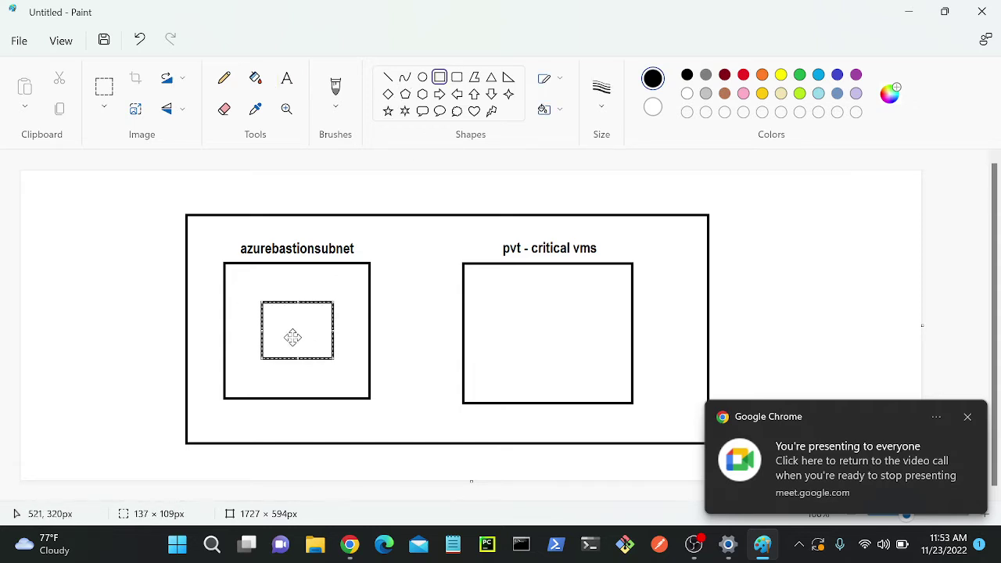
left_click(395, 359)
left_click_drag(499, 291, 591, 361)
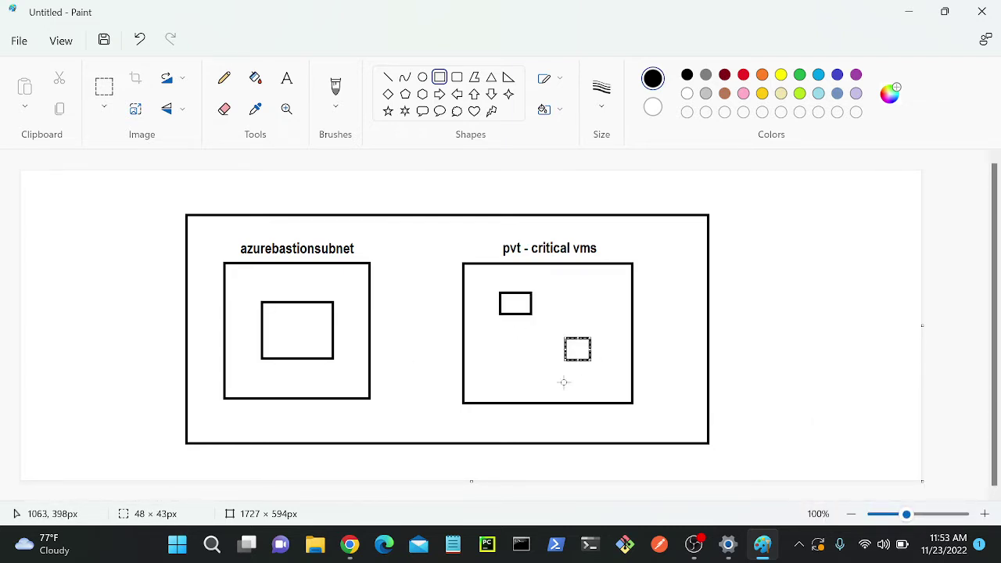
left_click(422, 397)
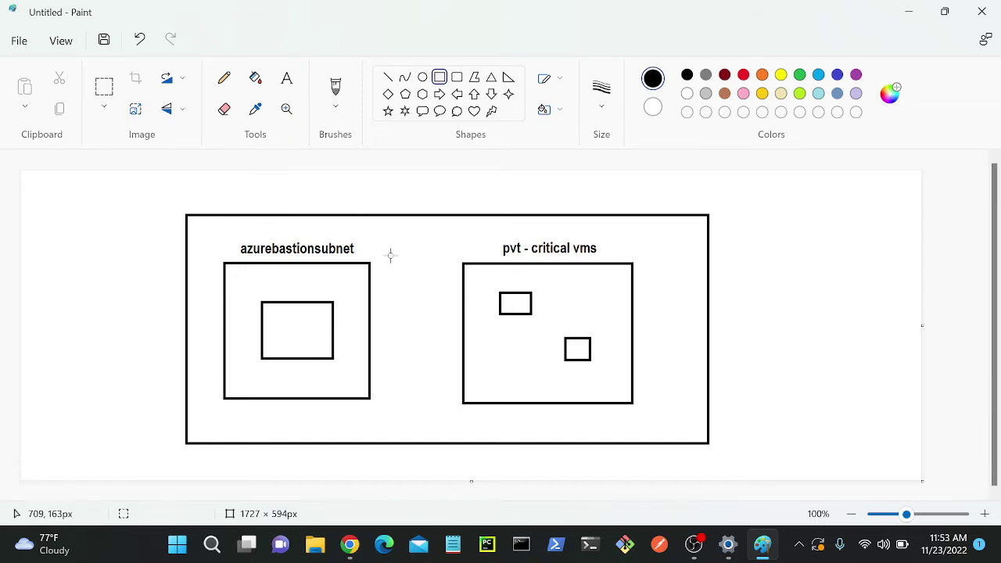
- Admit everyone waiting in the Google Meet call, then return to Paint
mouse_move(351, 543)
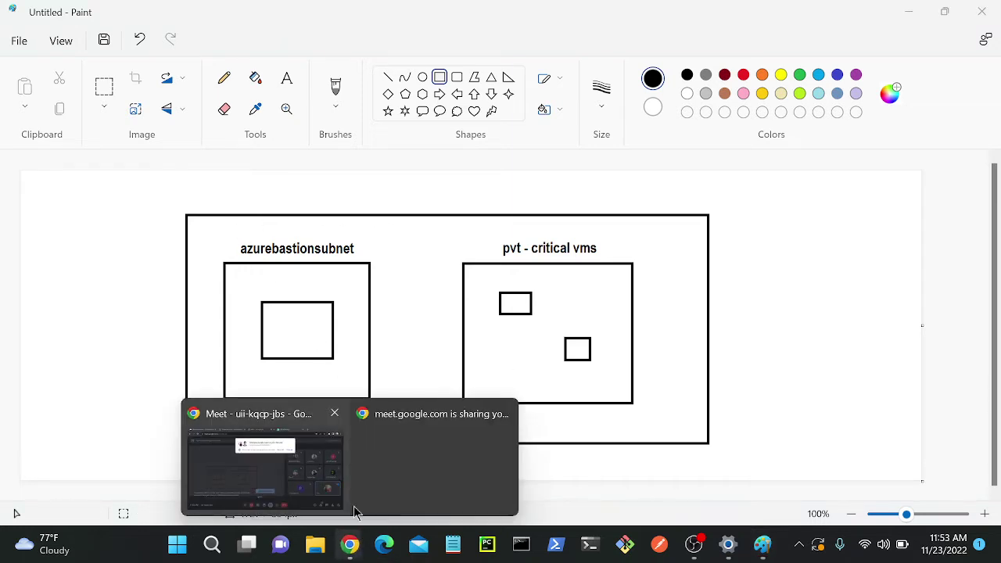
left_click(338, 473)
left_click(655, 145)
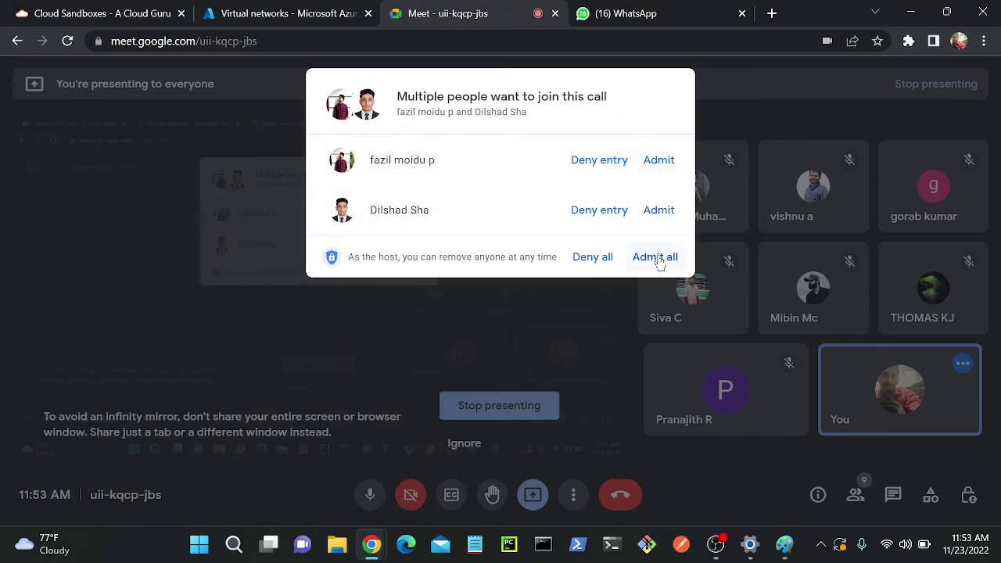
left_click(655, 259)
left_click(910, 14)
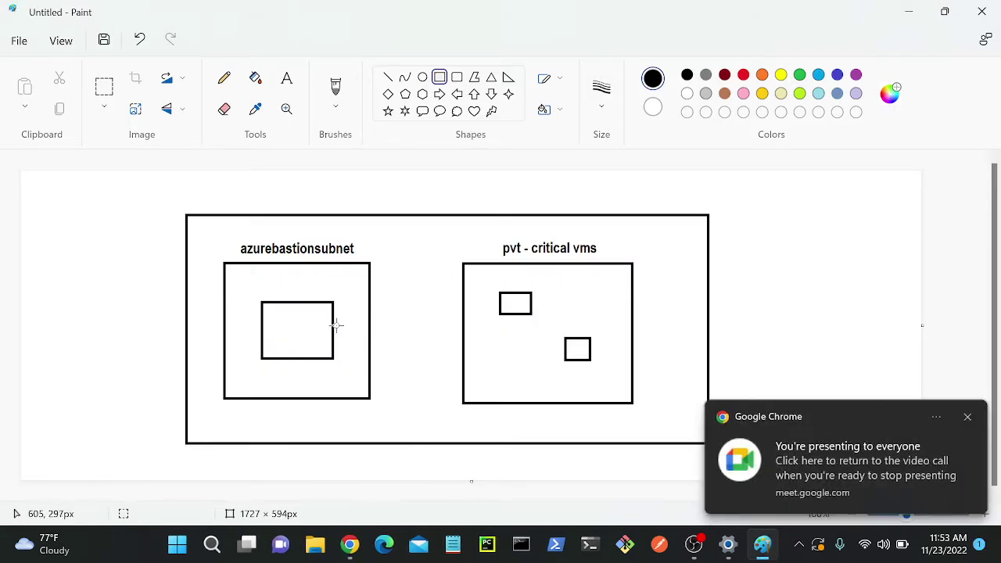
left_click(254, 78)
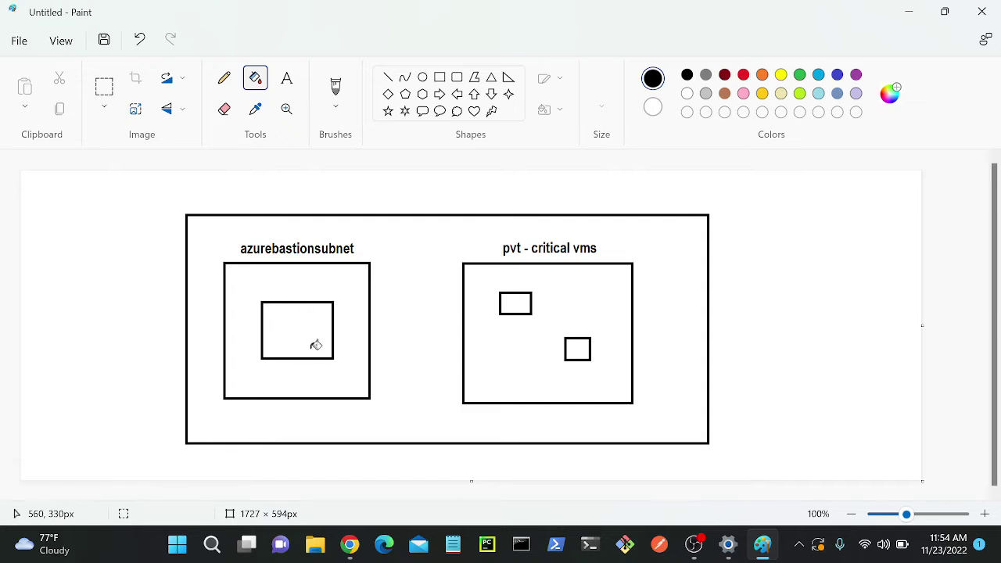
- Fill the three inner rectangles solid black, then return to the browser
left_click(288, 324)
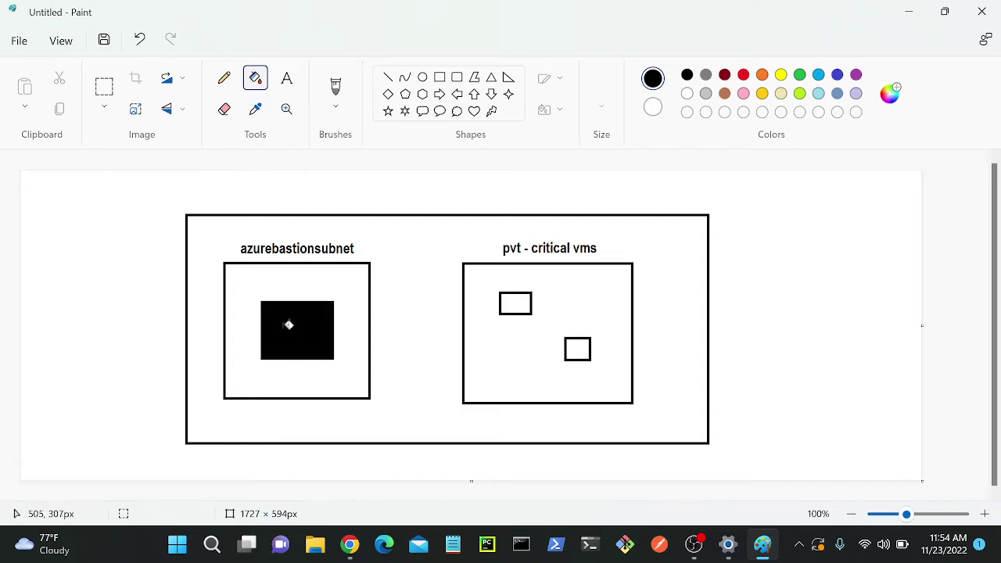
left_click(519, 305)
left_click(581, 347)
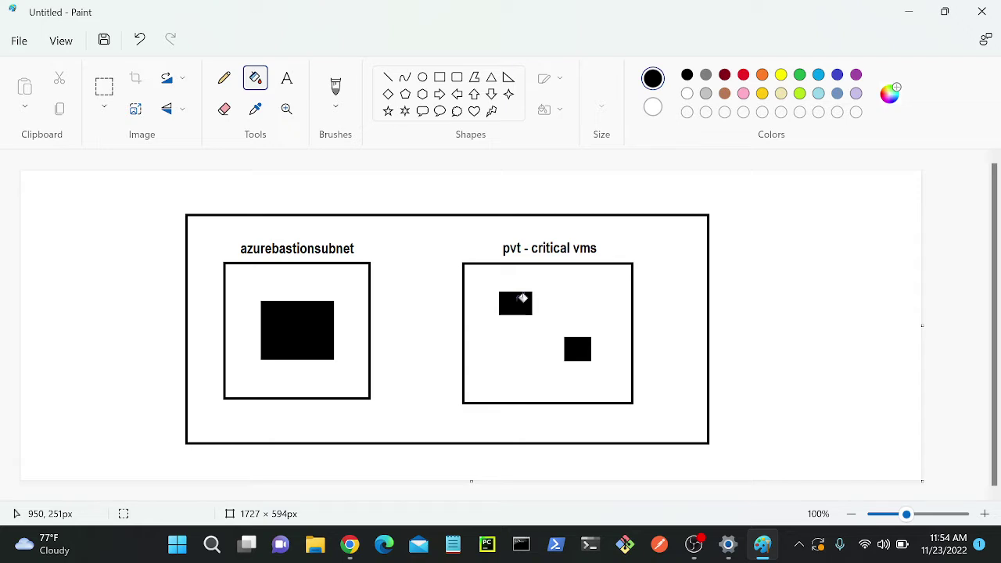
mouse_move(350, 543)
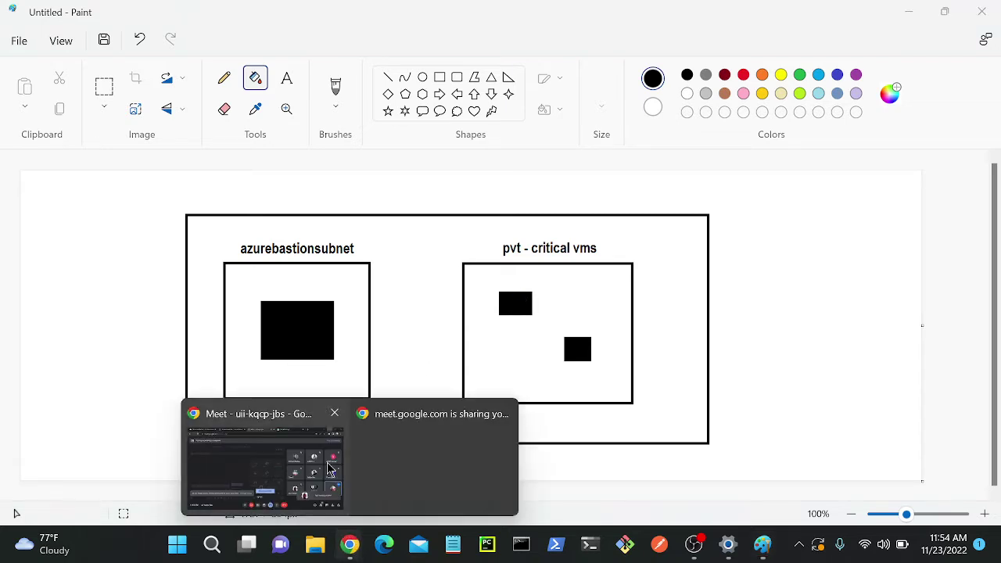
left_click(283, 478)
- Start a virtual network named vnet in the sandbox resource group and show its IP Addresses settings
left_click(266, 11)
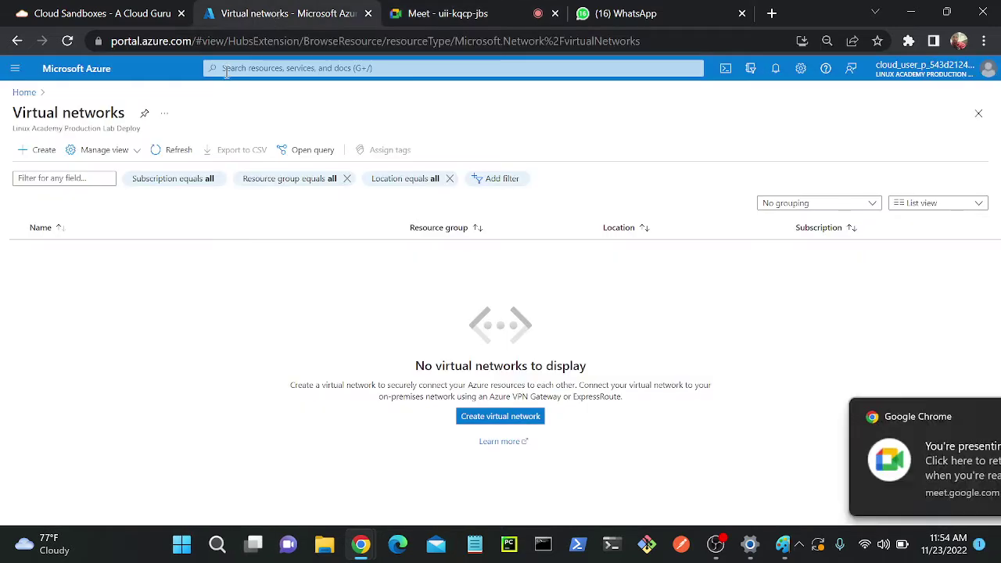
left_click(23, 92)
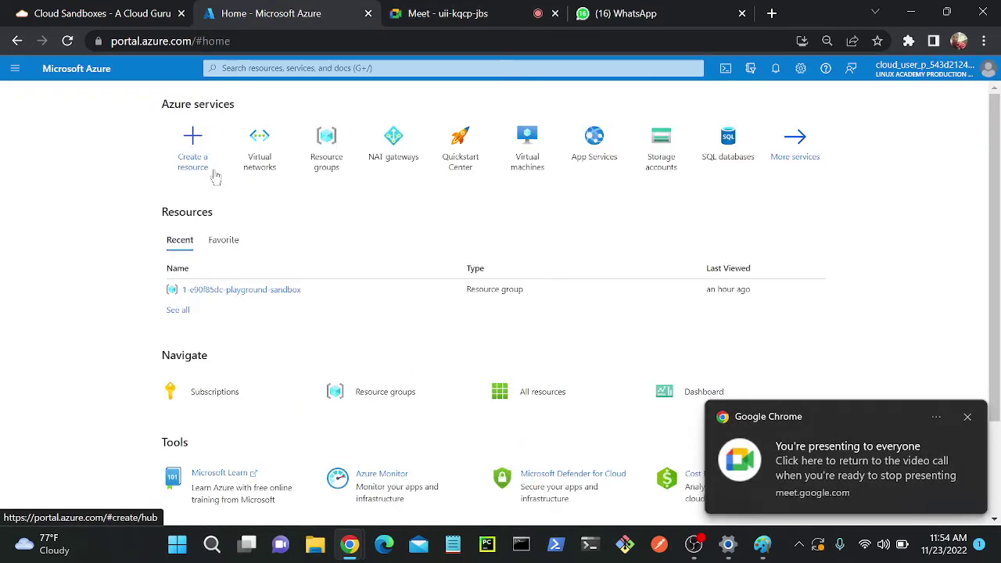
left_click(262, 149)
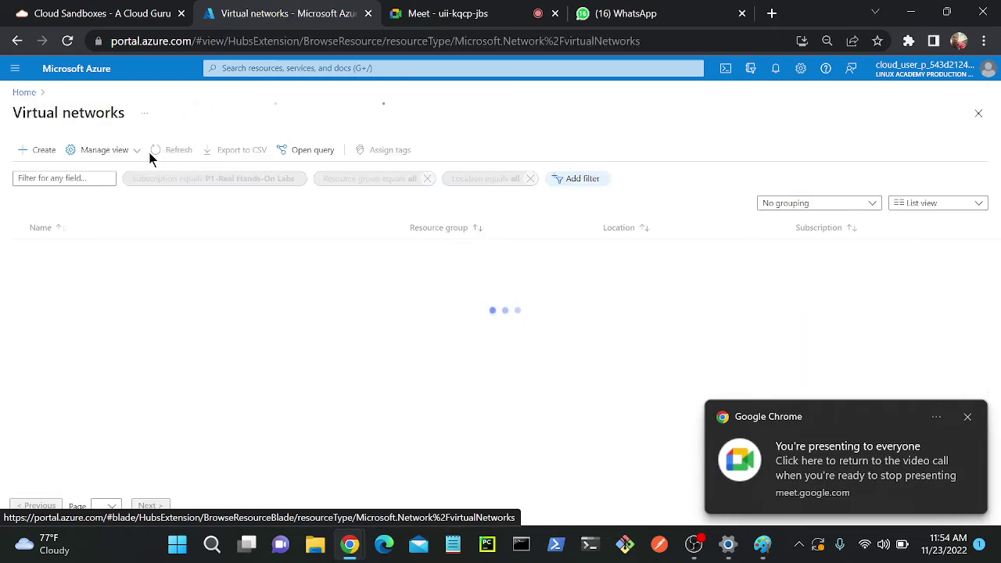
left_click(36, 150)
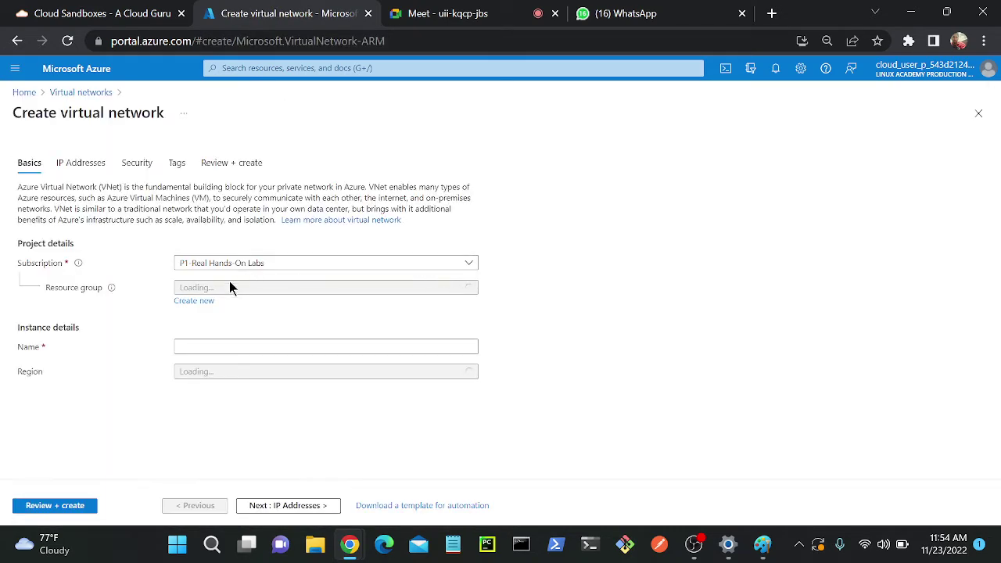
left_click(234, 288)
left_click(226, 331)
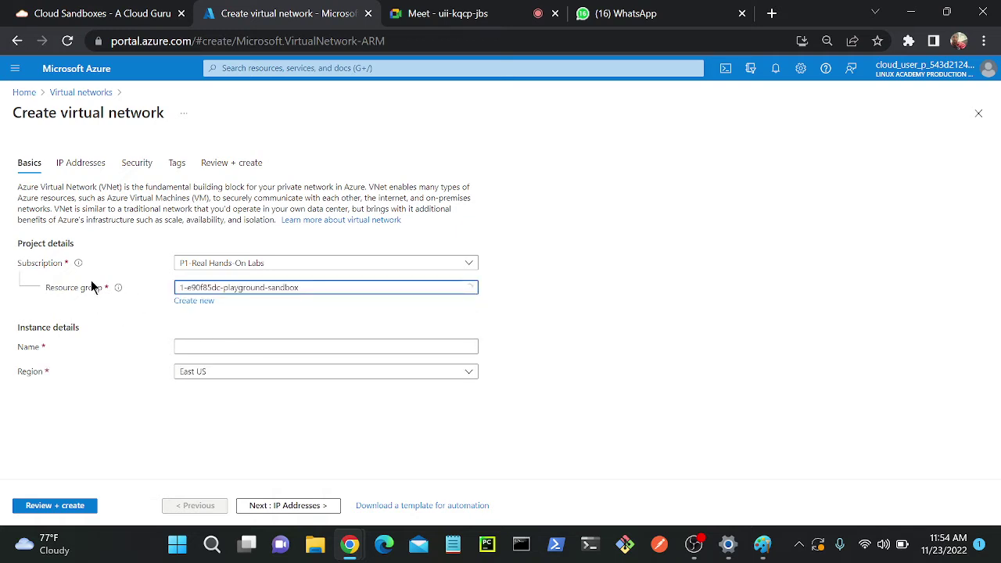
left_click(216, 349)
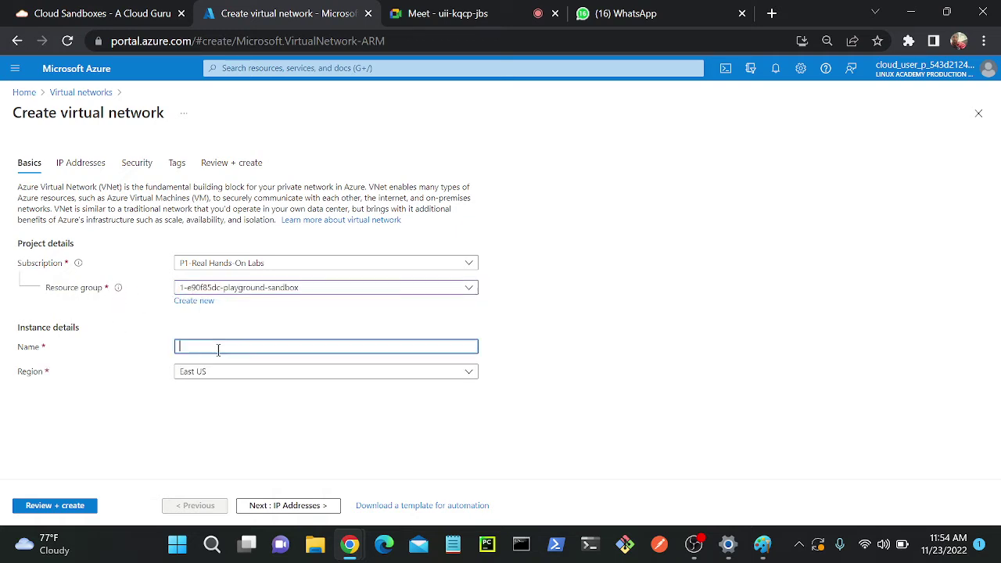
type("vnet")
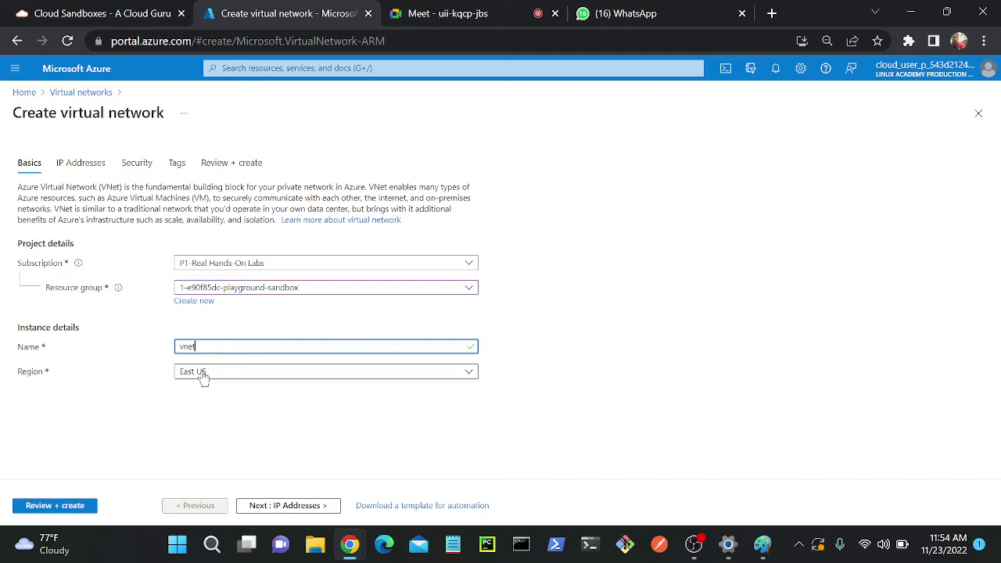
left_click(79, 165)
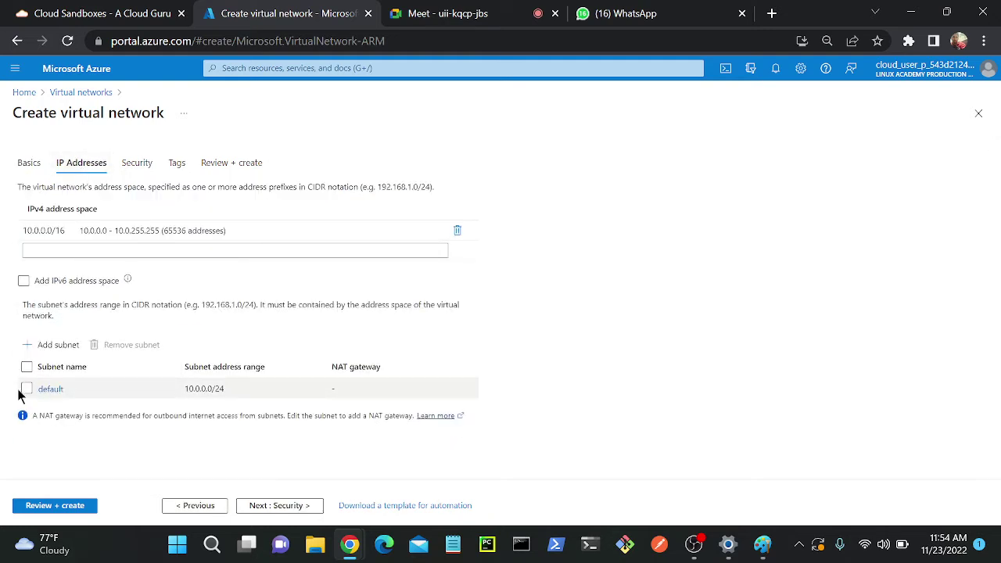
- Enable BastionHost on the Security tab and rename the default subnet to jumpx
left_click(140, 165)
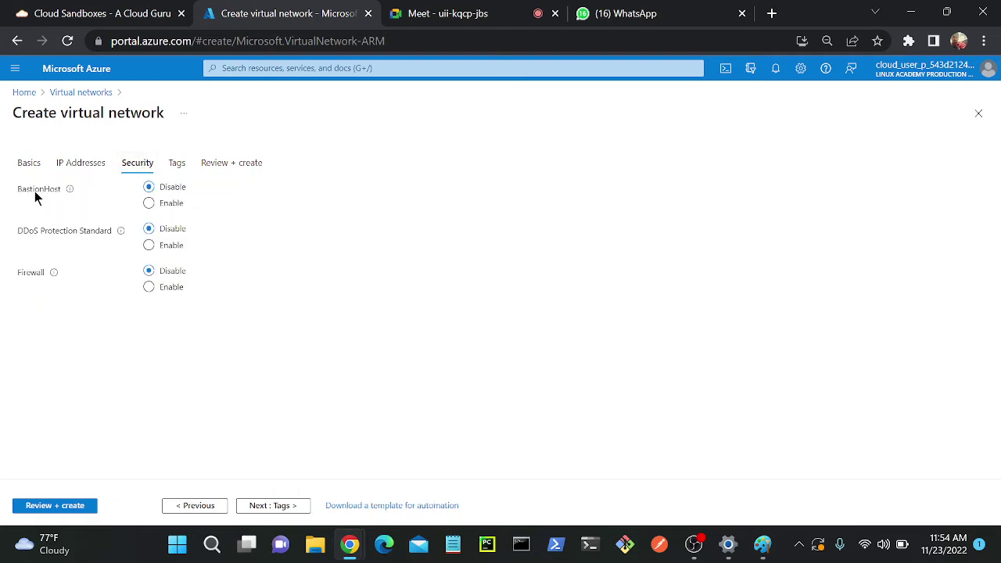
left_click(148, 204)
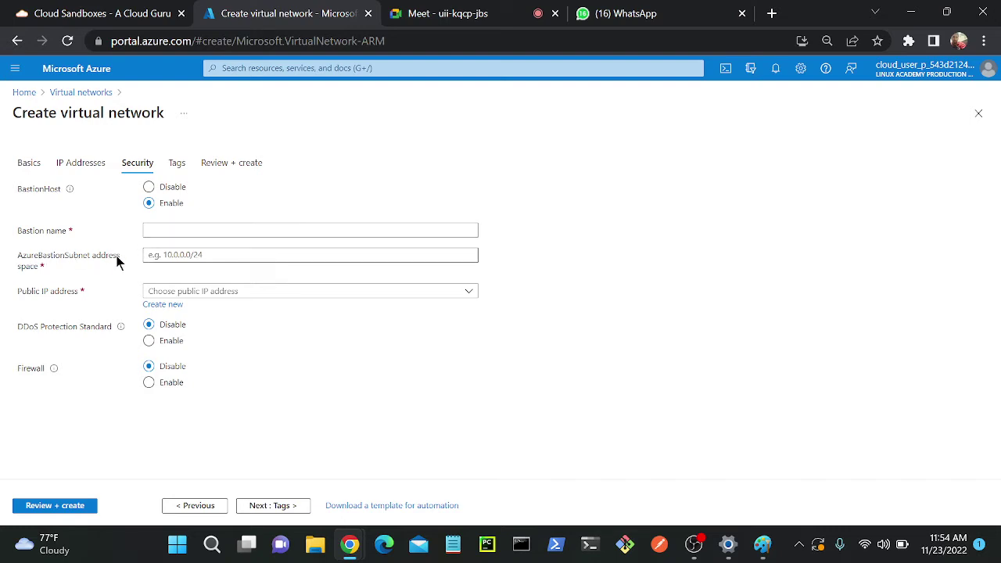
left_click(66, 166)
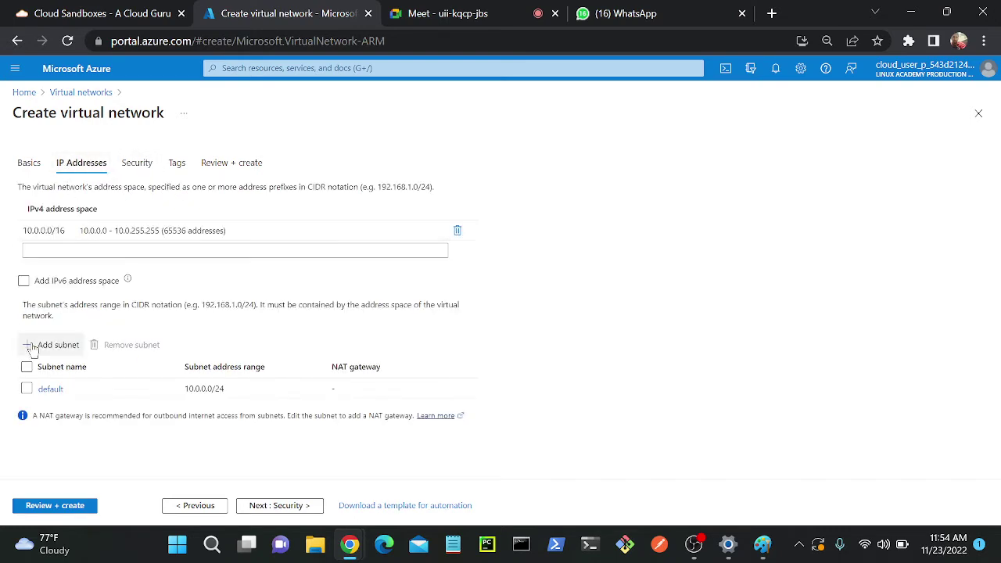
left_click(49, 389)
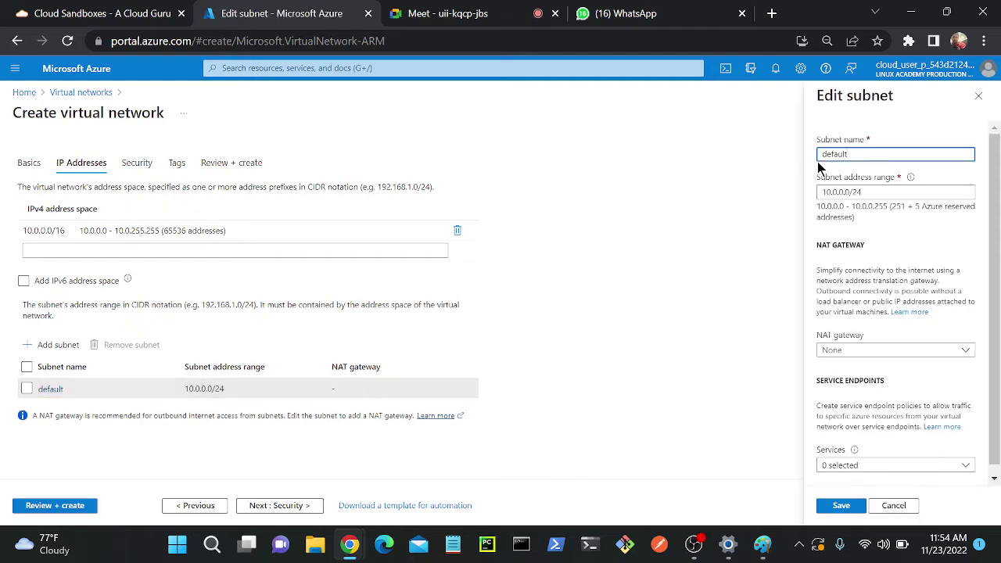
double_click(861, 154)
key("BackSpace")
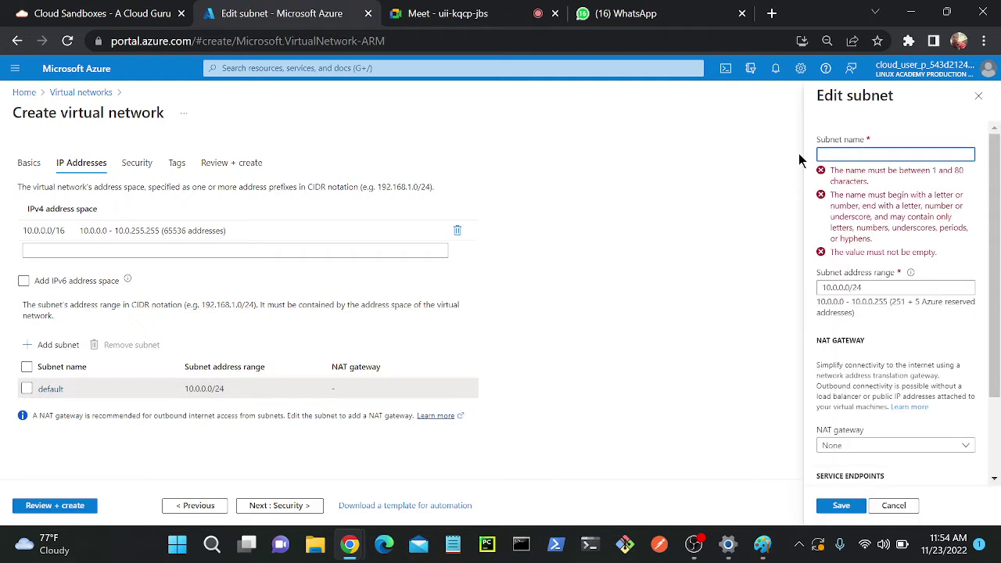
type("jumpx")
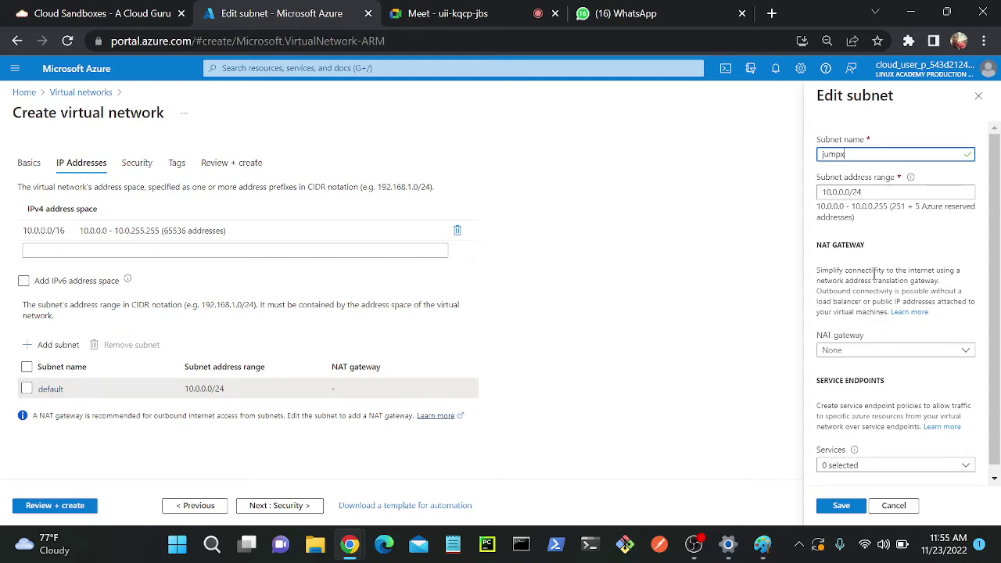
left_click(841, 506)
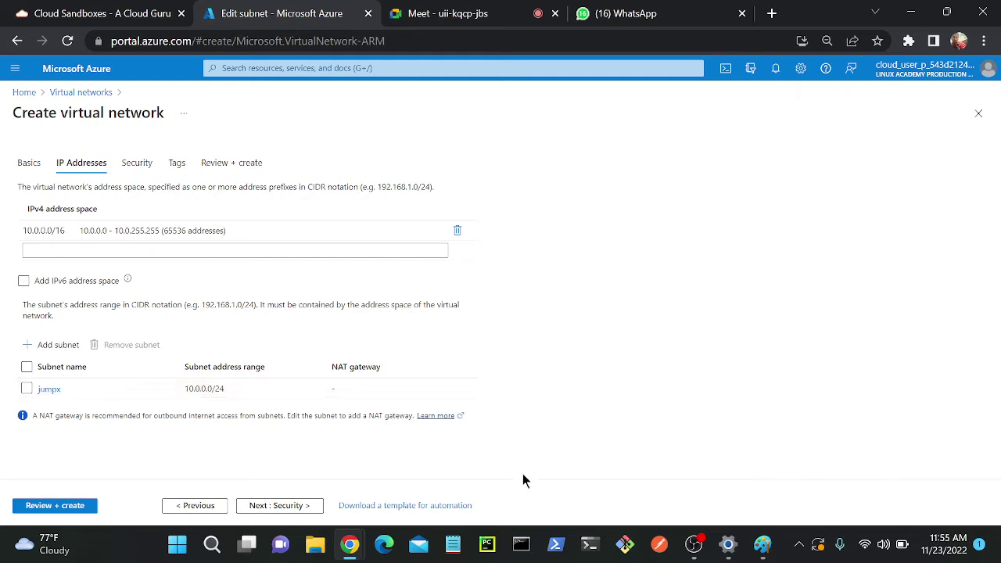
- Add a subnet named pvt with address range 10.0.1.0/24
left_click(52, 345)
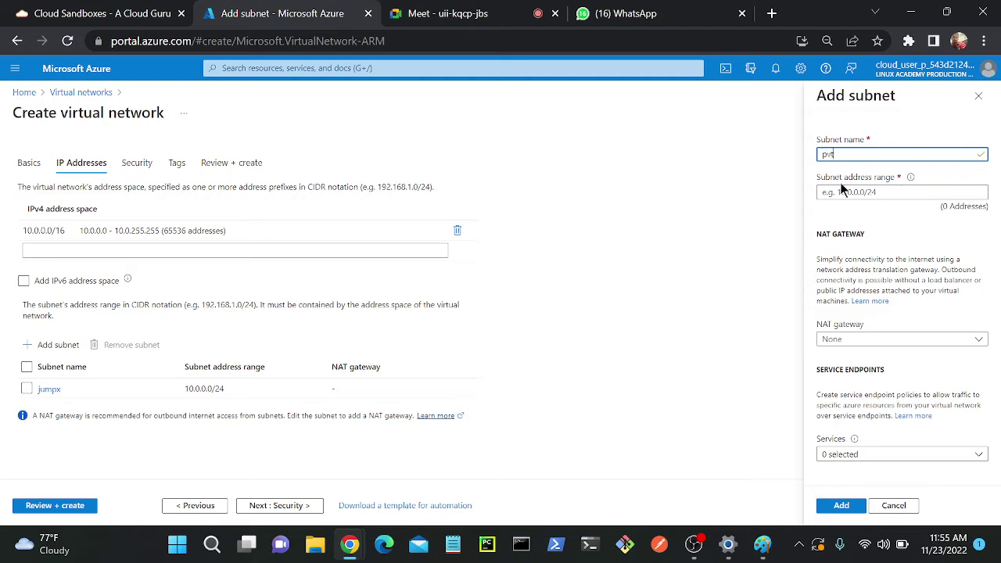
left_click(844, 192)
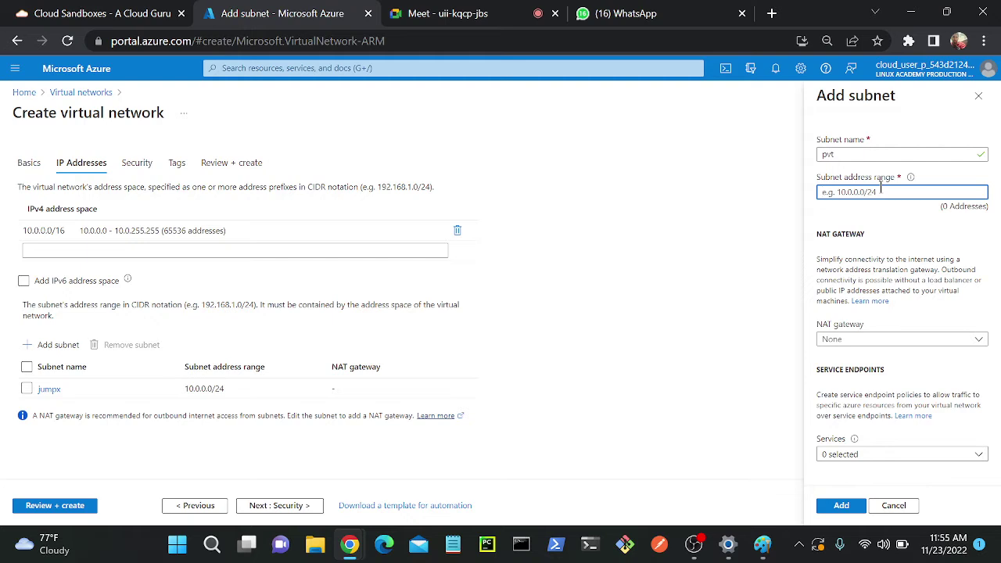
type("10.0.1")
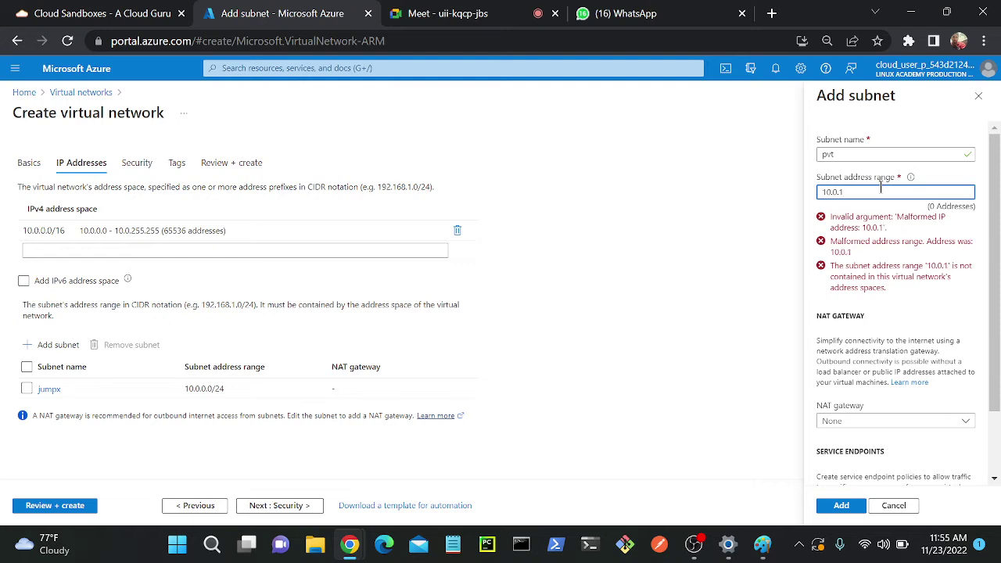
type(".0/24")
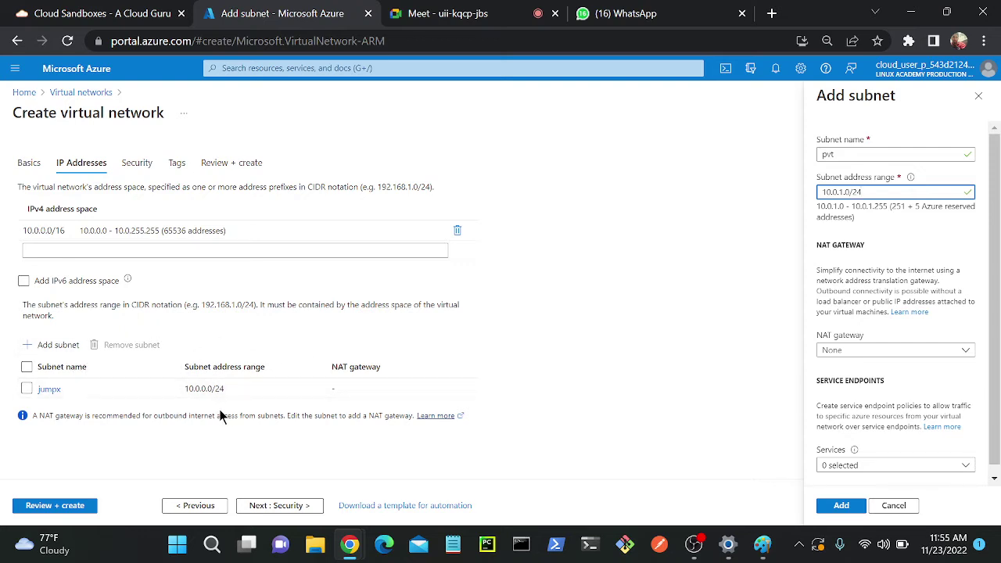
left_click(845, 505)
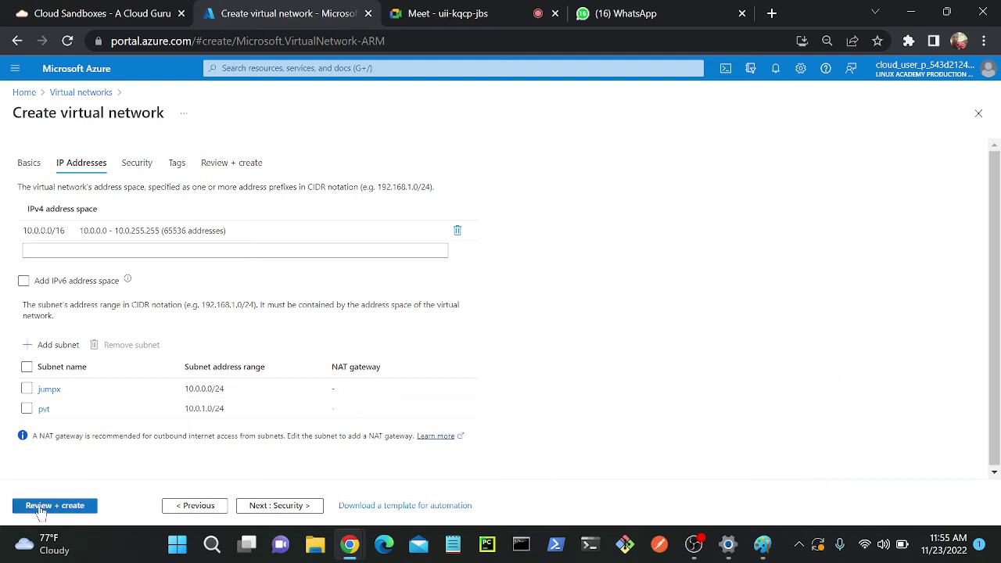
- After failed validation, disable BastionHost, revalidate, and create the vnet network
left_click(75, 508)
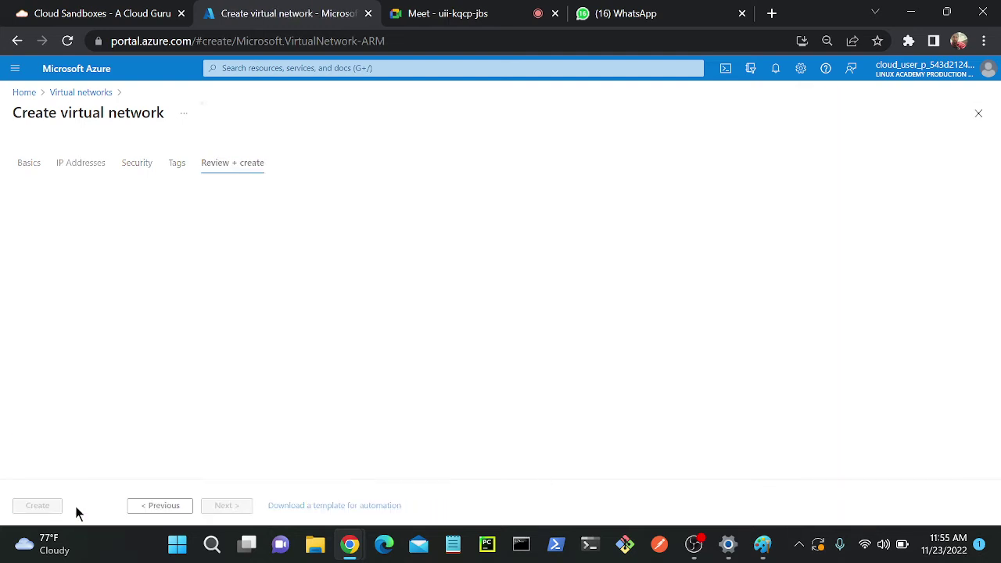
left_click(38, 507)
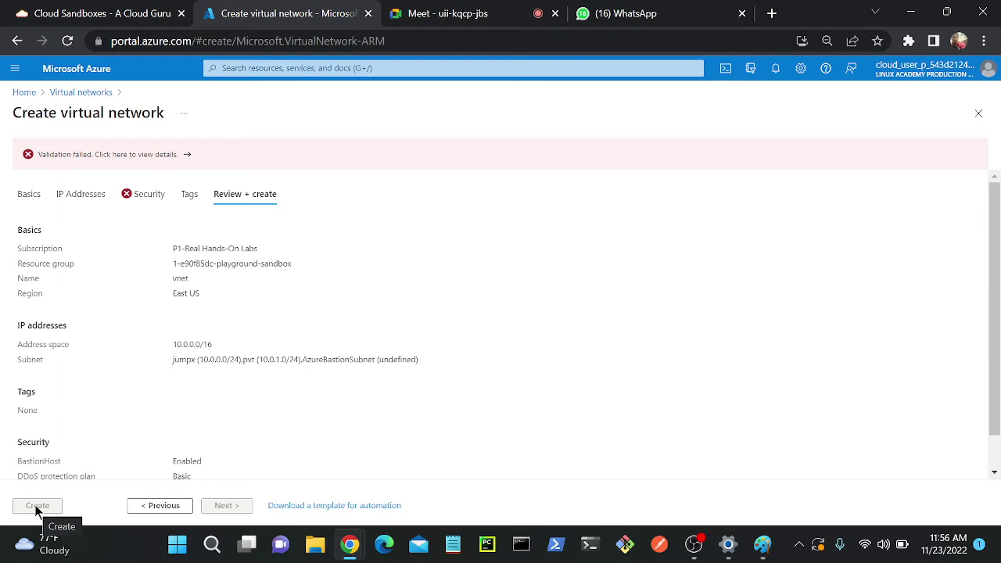
left_click(147, 194)
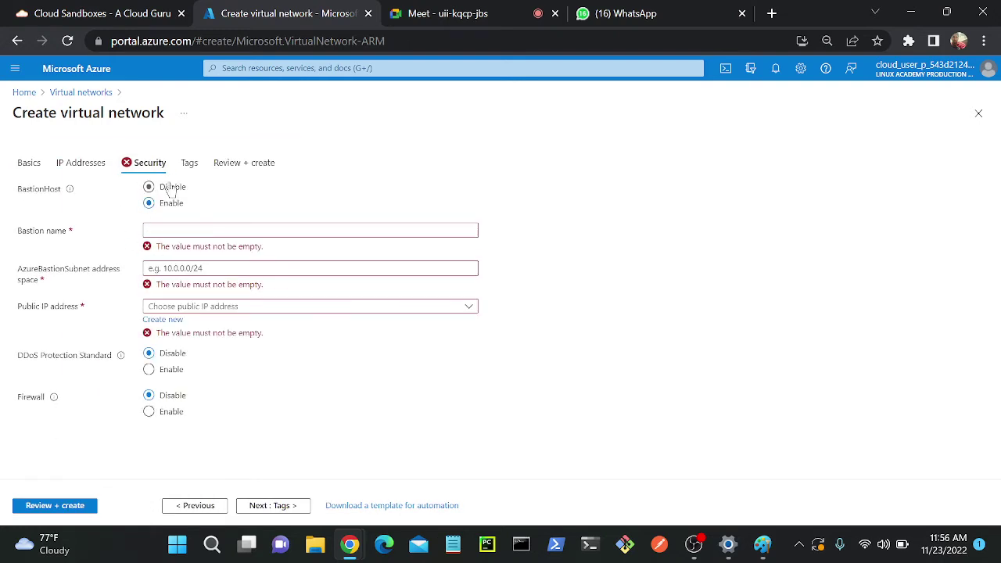
left_click(150, 187)
left_click(62, 509)
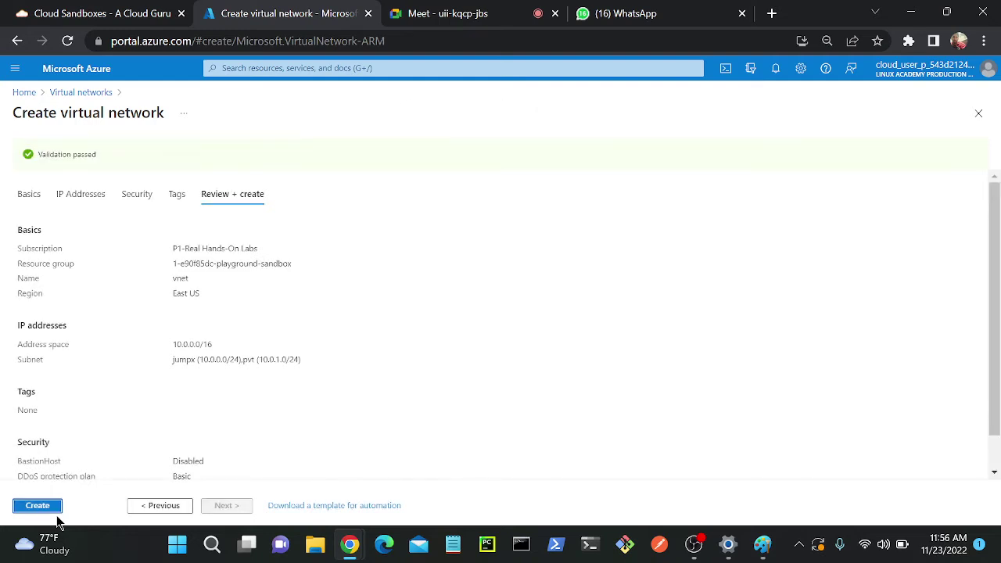
left_click(34, 507)
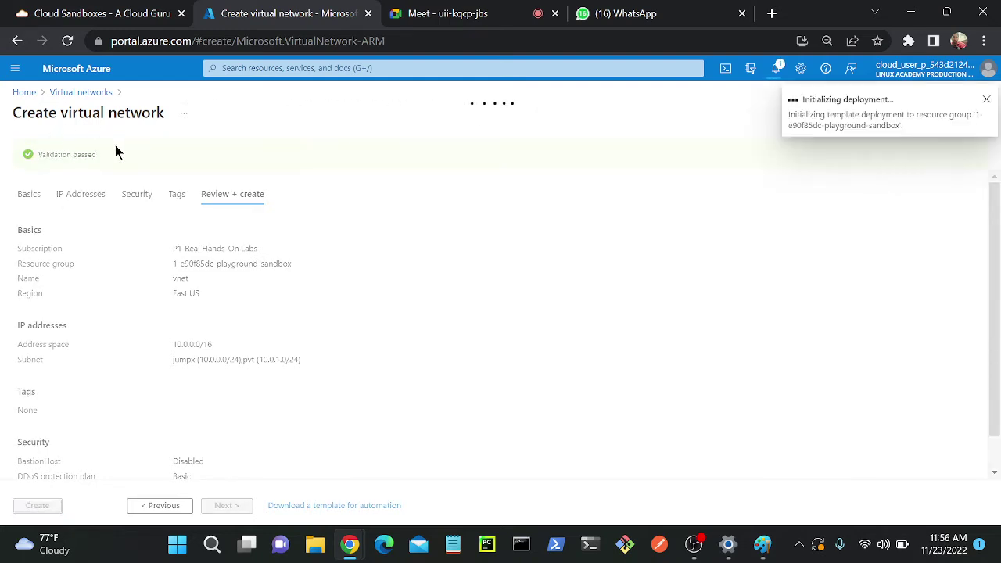
- Dismiss the notification and confirm the vnet deployment succeeded
left_click(986, 99)
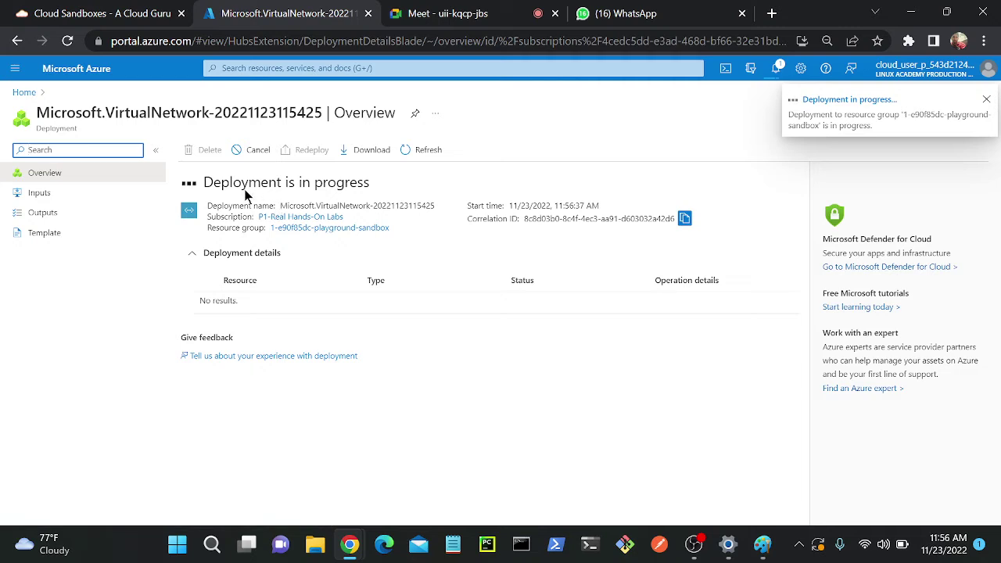
left_click_drag(205, 182, 402, 195)
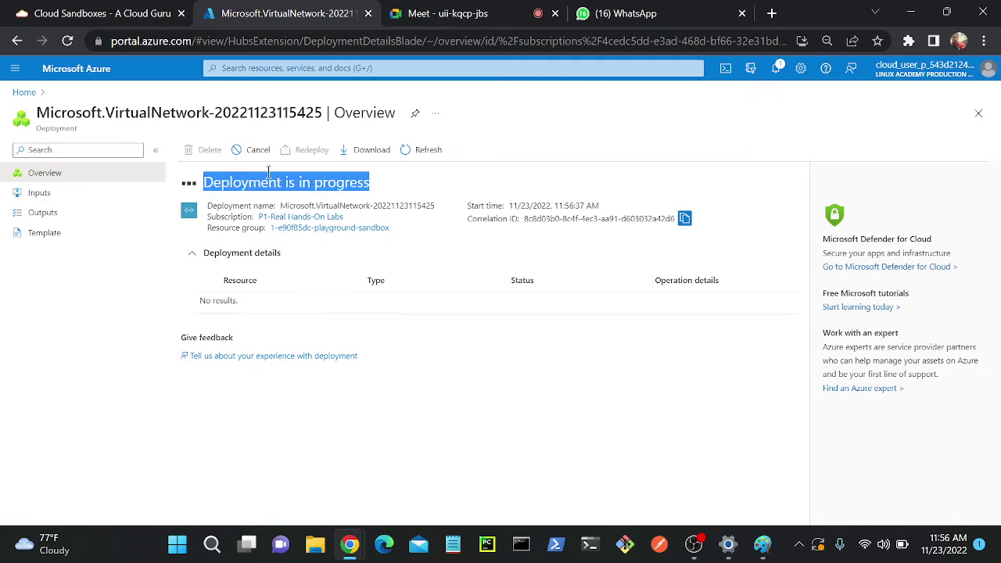
left_click(355, 68)
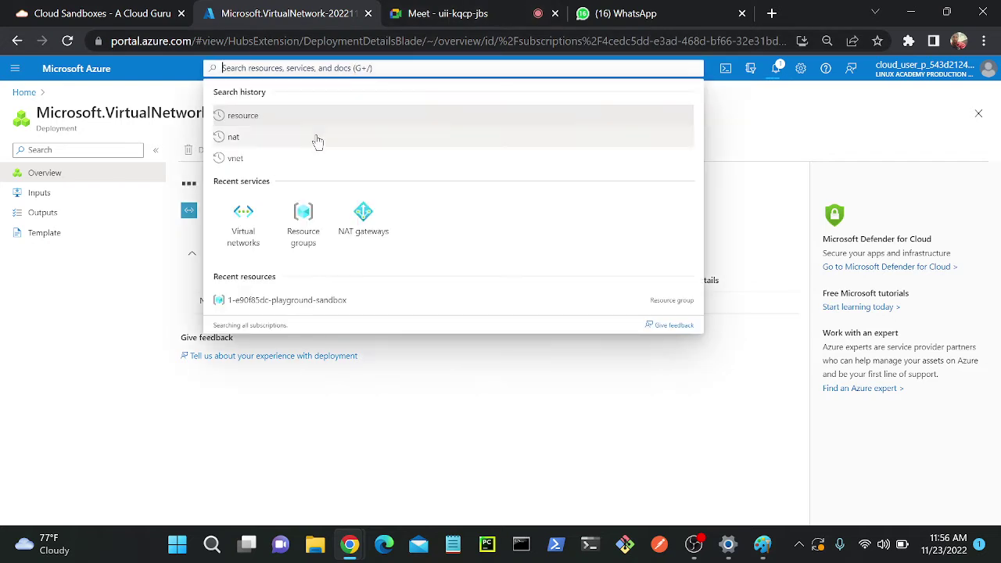
- Duplicate the portal browser tab and start a portal search in the new tab
right_click(331, 20)
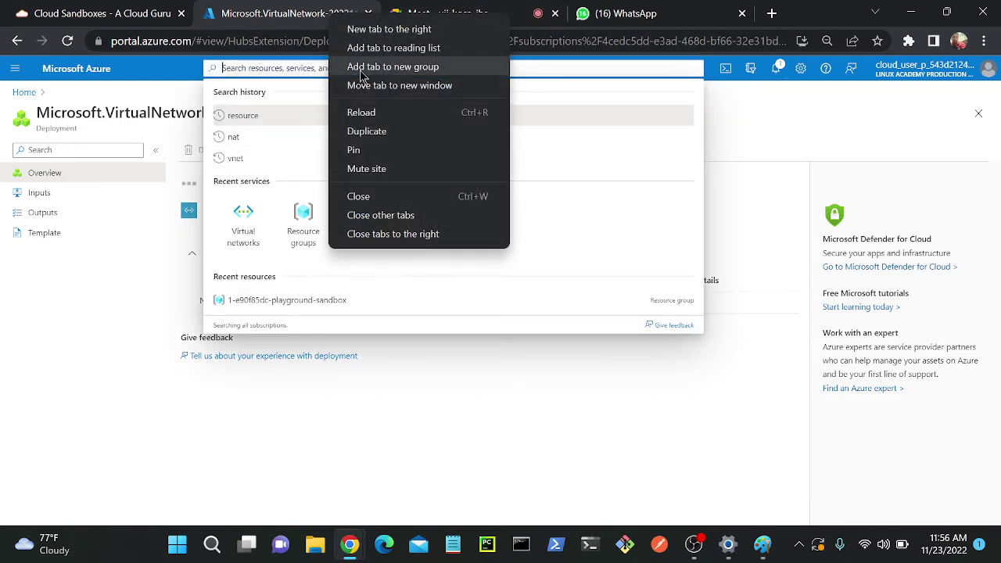
left_click(374, 131)
left_click(250, 21)
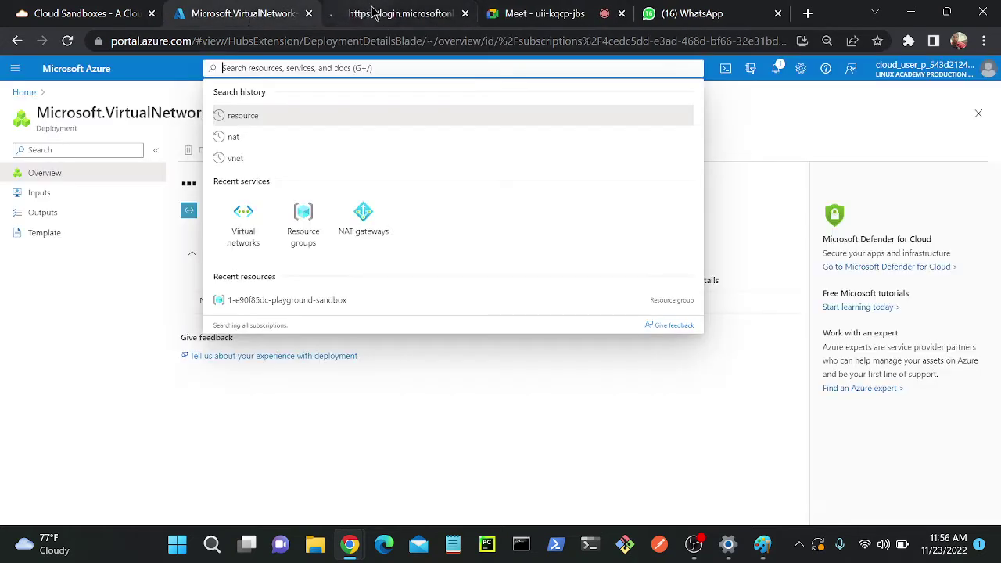
key("ctrl+Tab")
left_click(238, 20)
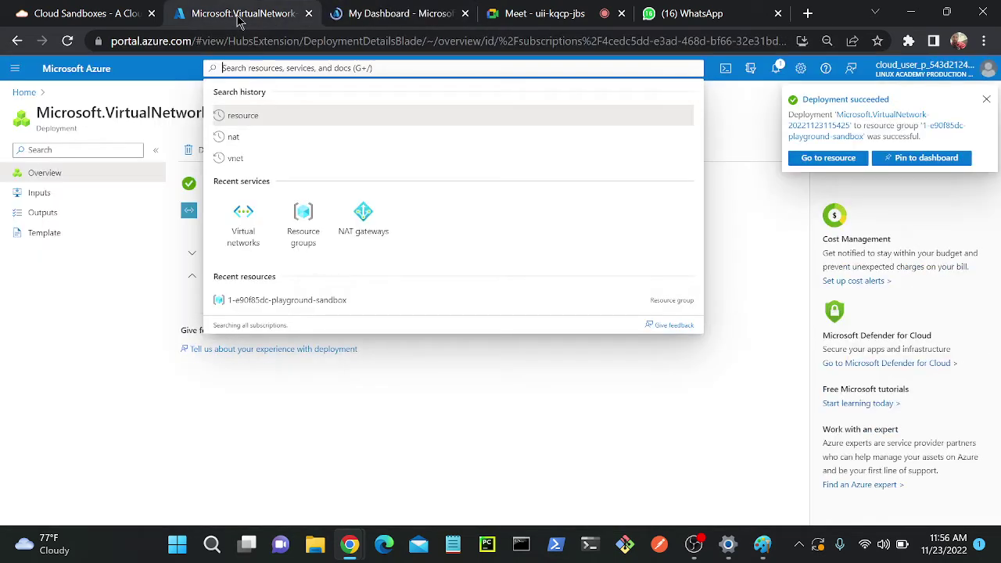
left_click(189, 222)
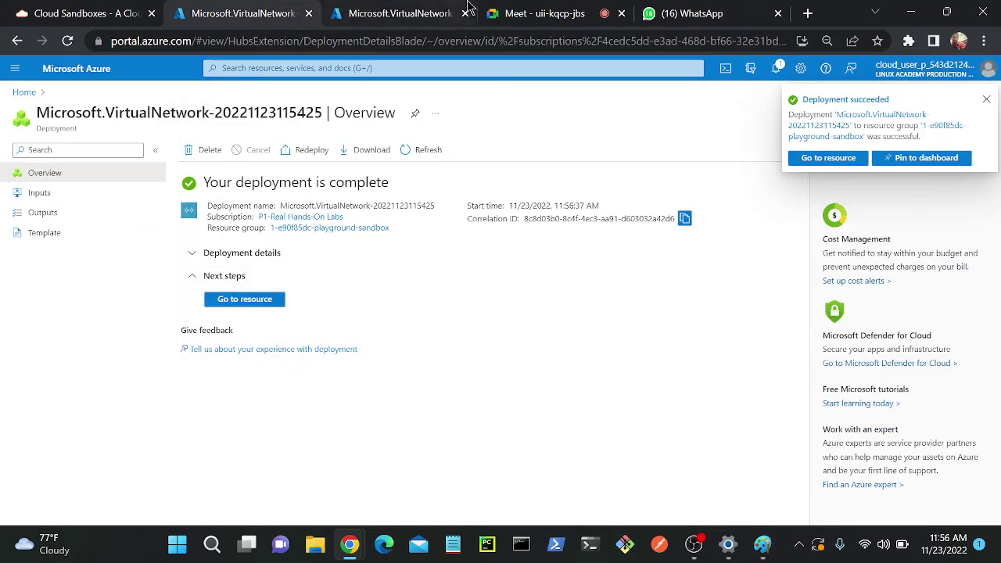
key("ctrl+Tab")
left_click(301, 68)
- Start a new Azure VM named jumpox in the playground sandbox resource group
type("vm")
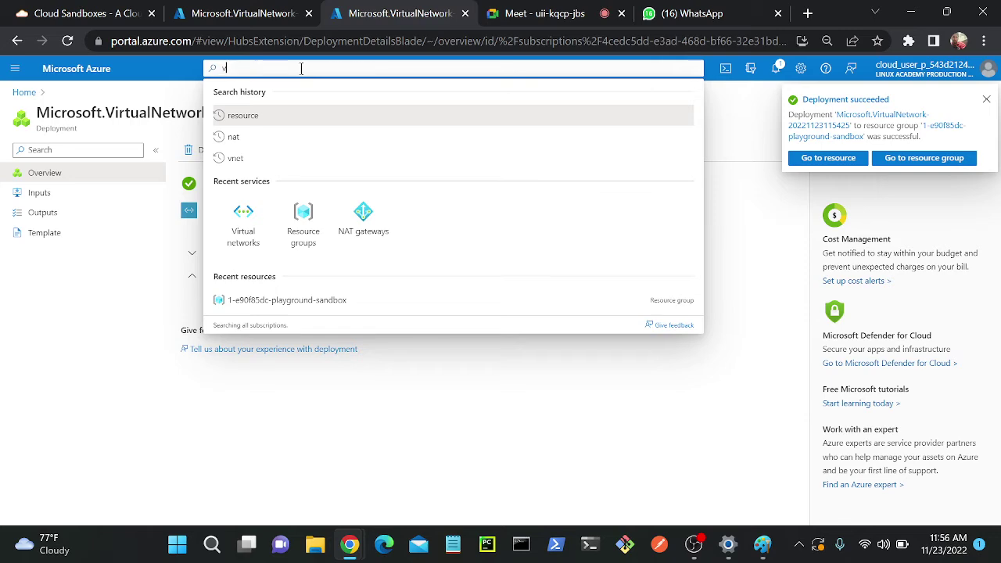
left_click(535, 213)
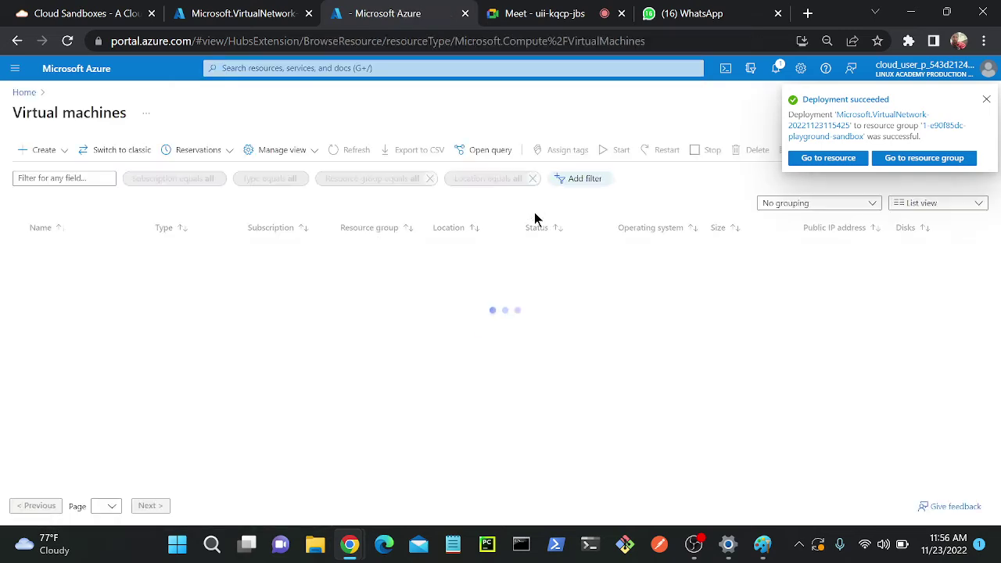
left_click(39, 150)
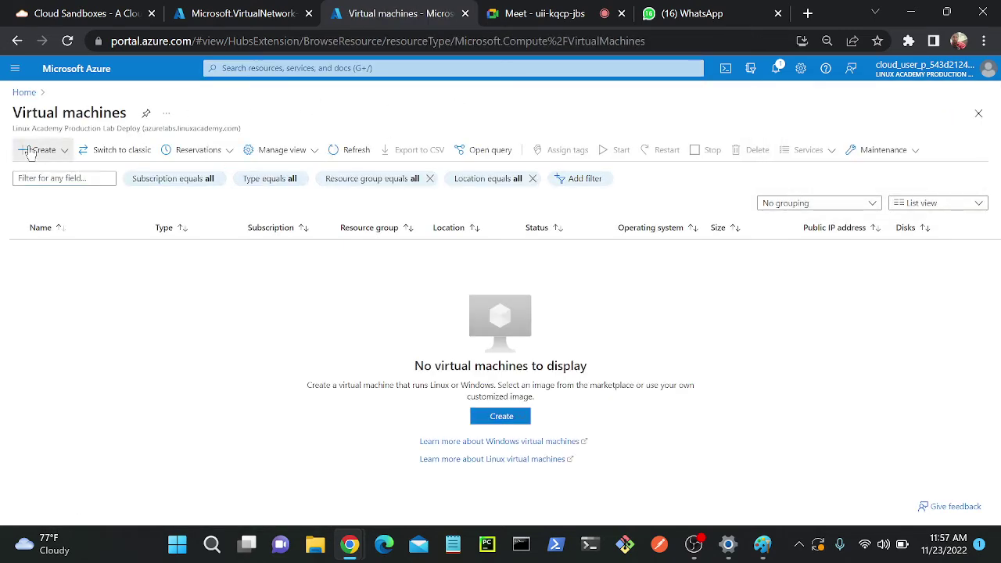
left_click(99, 177)
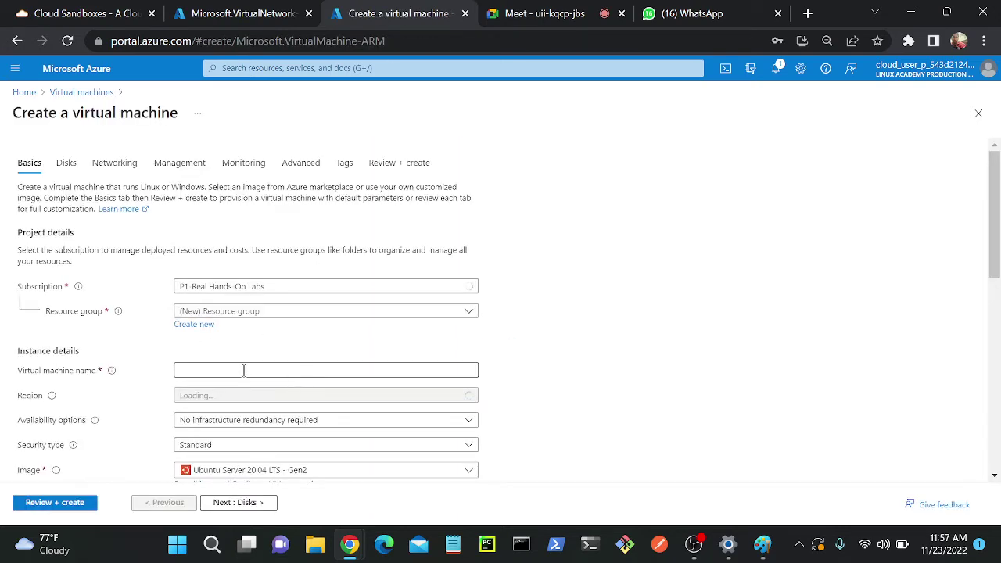
left_click(242, 311)
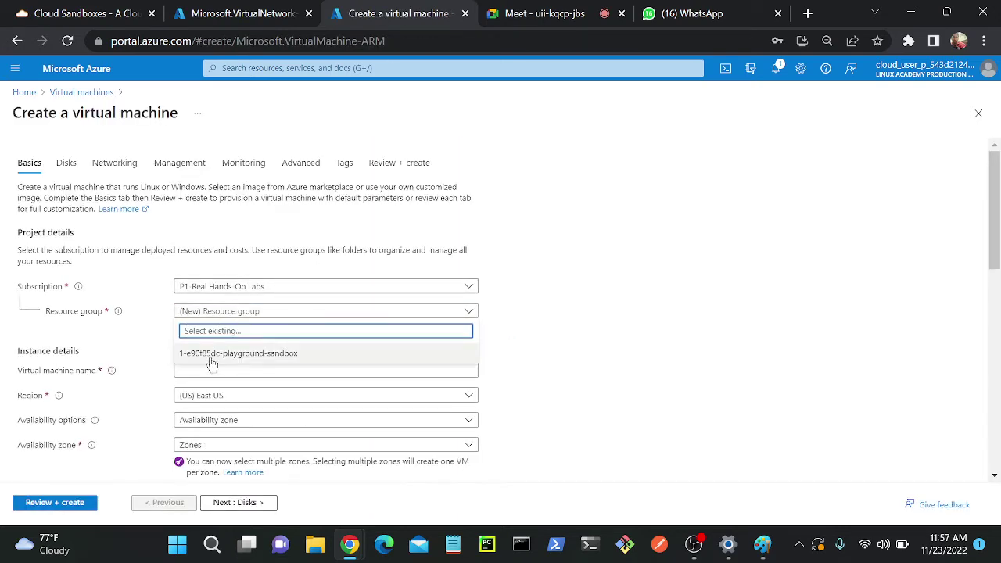
left_click(211, 354)
left_click(216, 371)
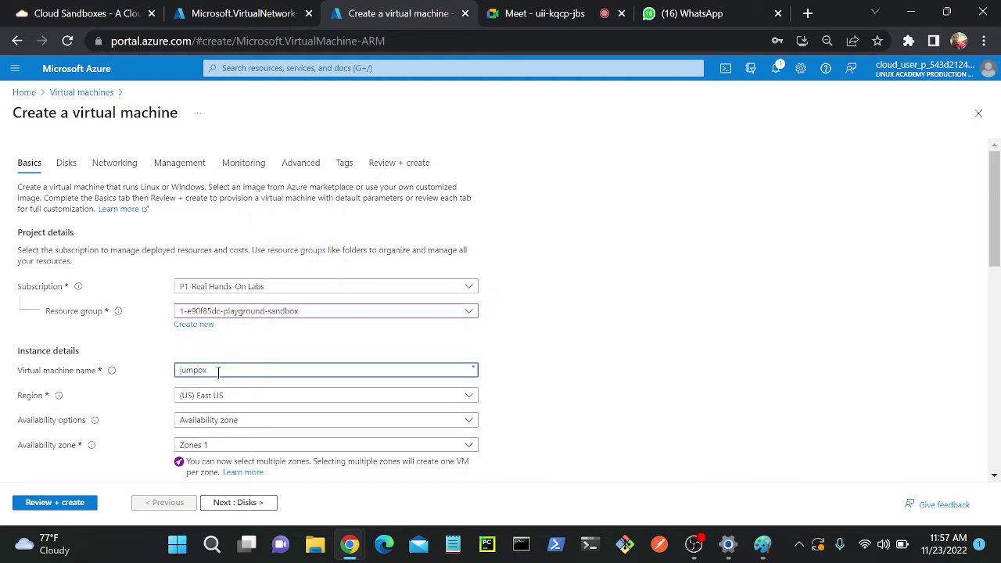
- Switch to password authentication and enter the admin username and password
scroll(218, 371, "down", 5)
scroll(156, 338, "up", 1)
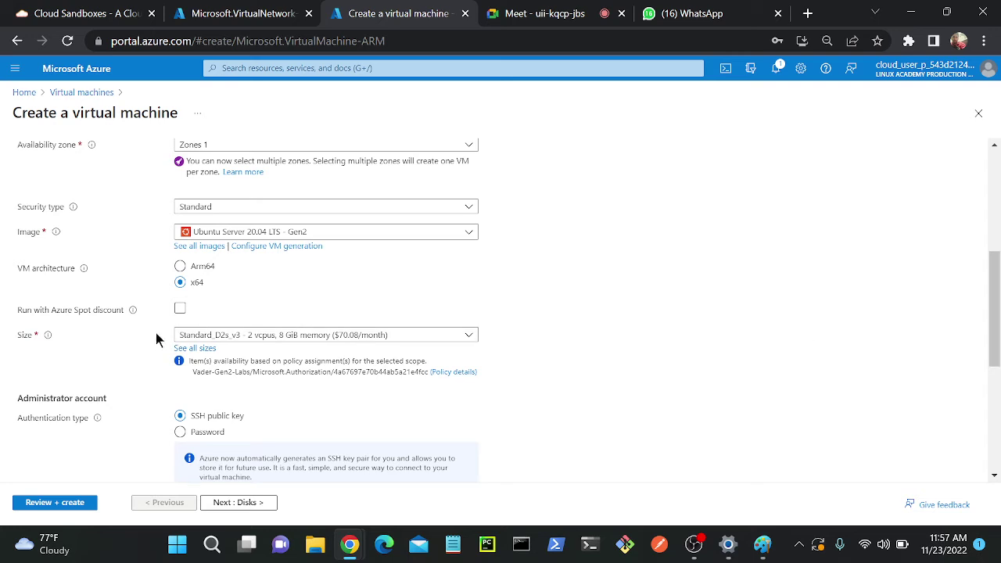
left_click(180, 432)
scroll(180, 431, "down", 2)
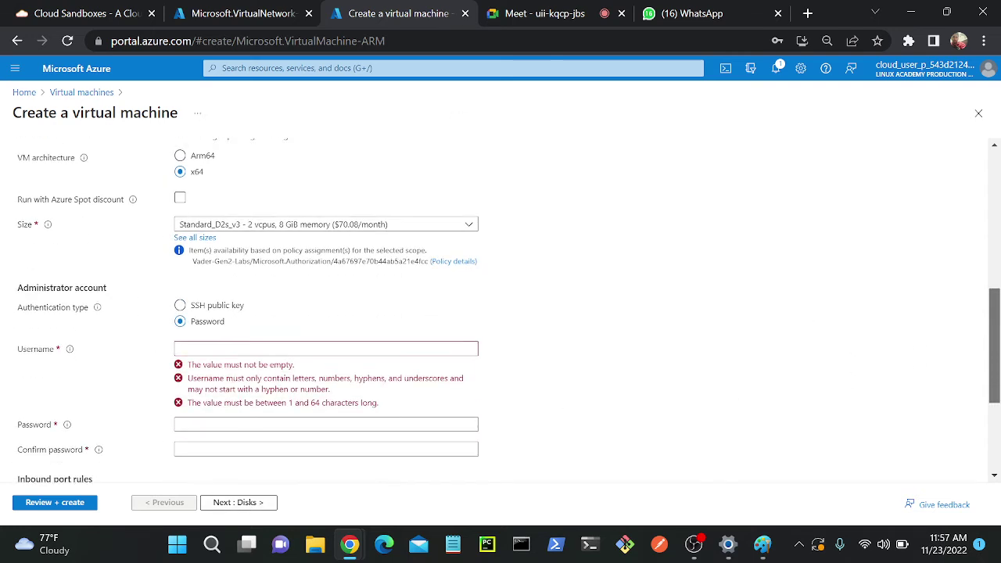
scroll(376, 324, "down", 1)
left_click(321, 265)
type("a")
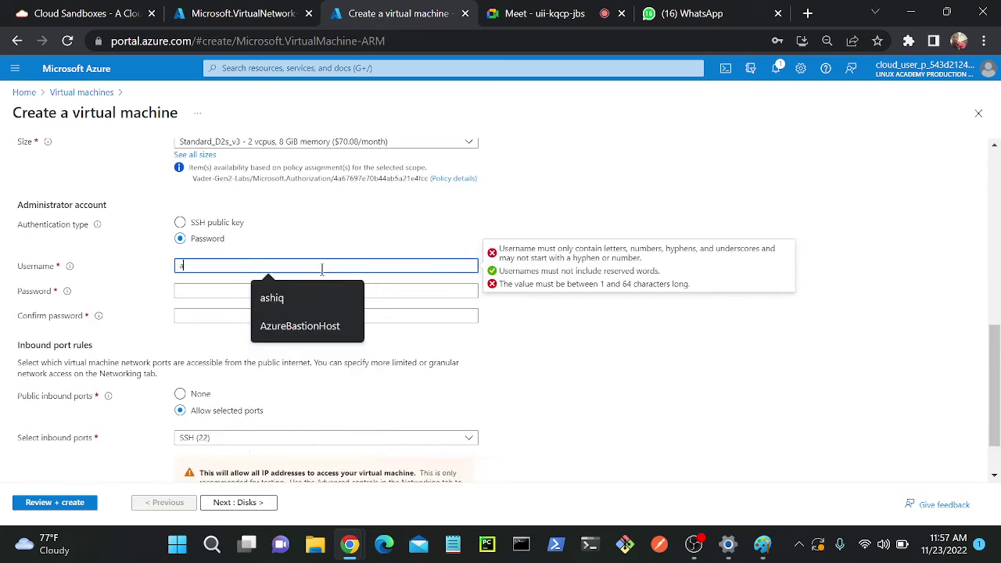
type("shiq")
key("Tab")
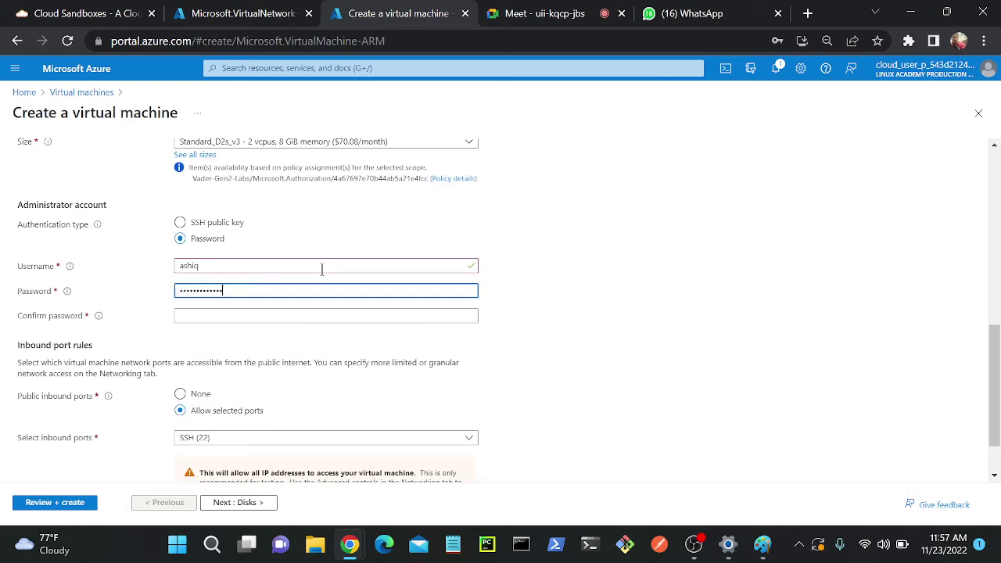
key("Tab")
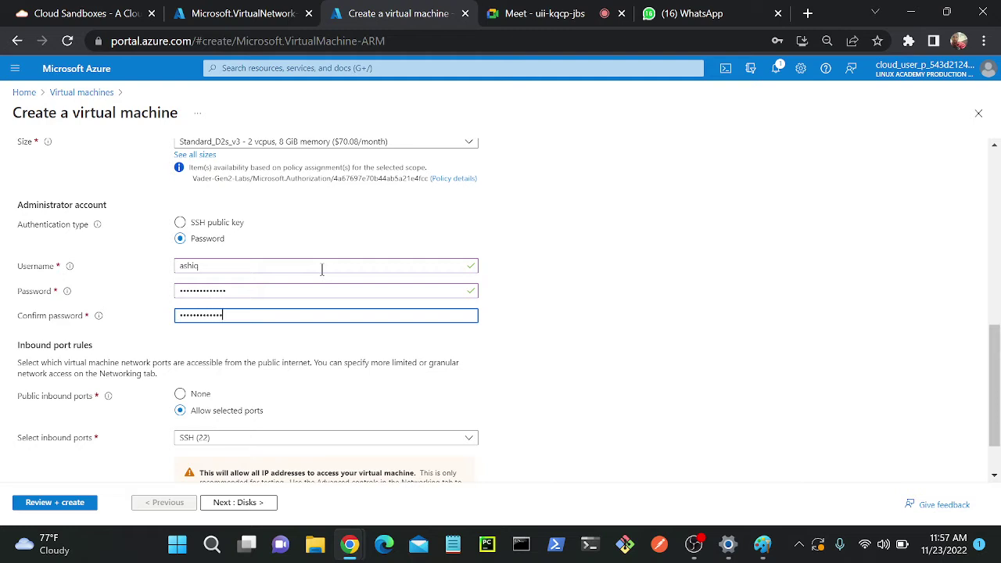
- Keep SSH (22) as the only allowed inbound port
scroll(818, 275, "down", 2)
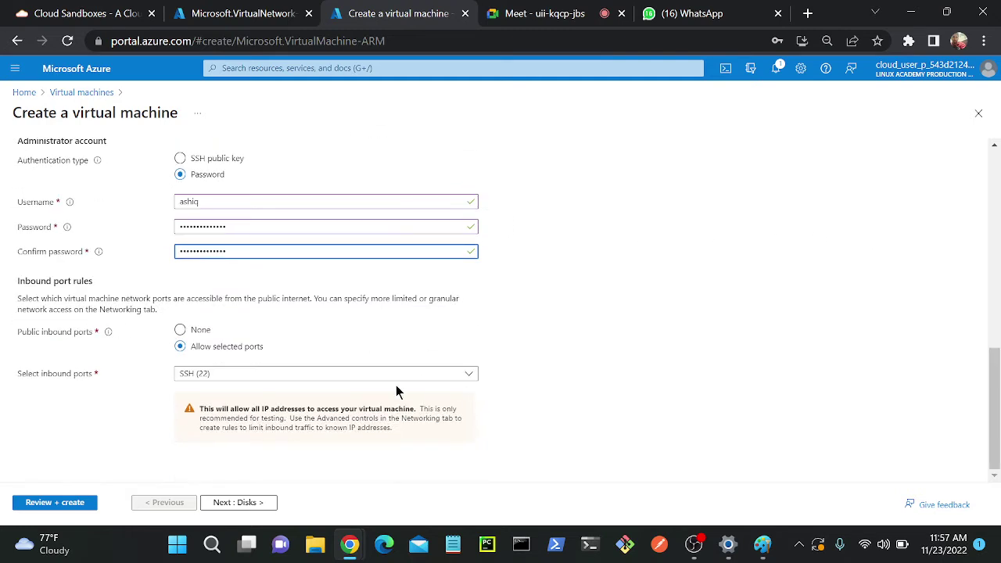
left_click(202, 378)
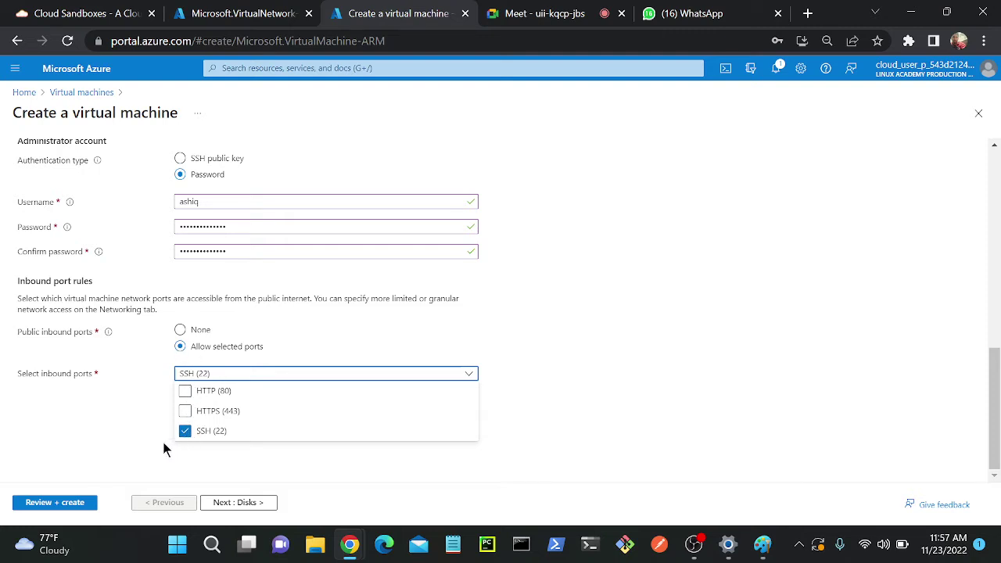
left_click(31, 442)
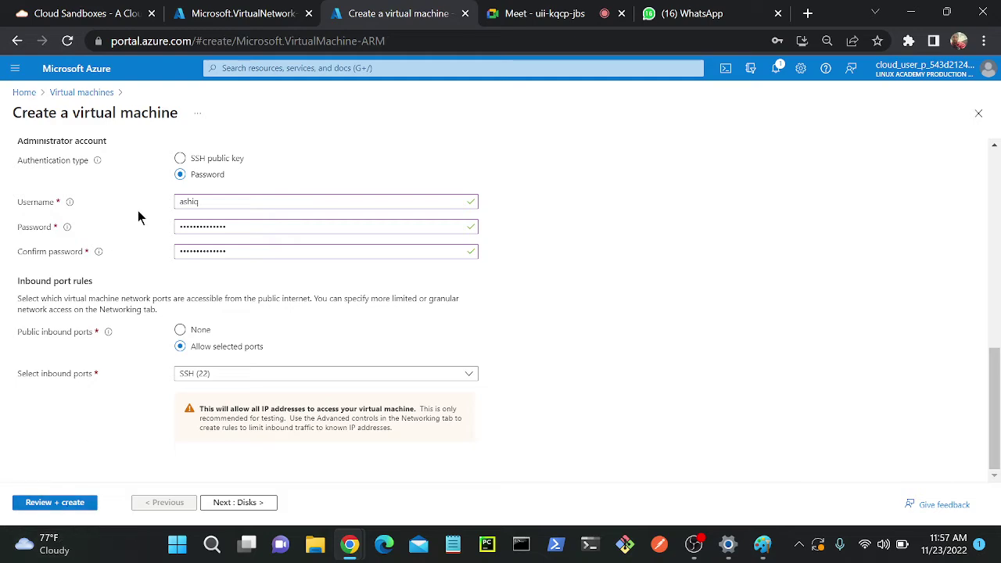
left_click_drag(994, 407, 994, 211)
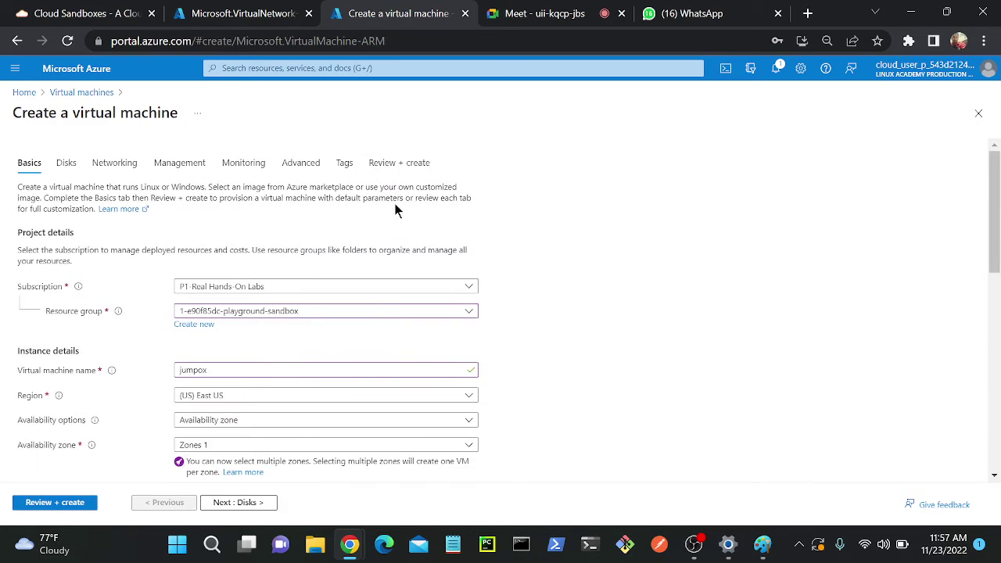
- Check jumpox's networking, pass final review (Standard D2s v3), and create the VM
left_click(125, 162)
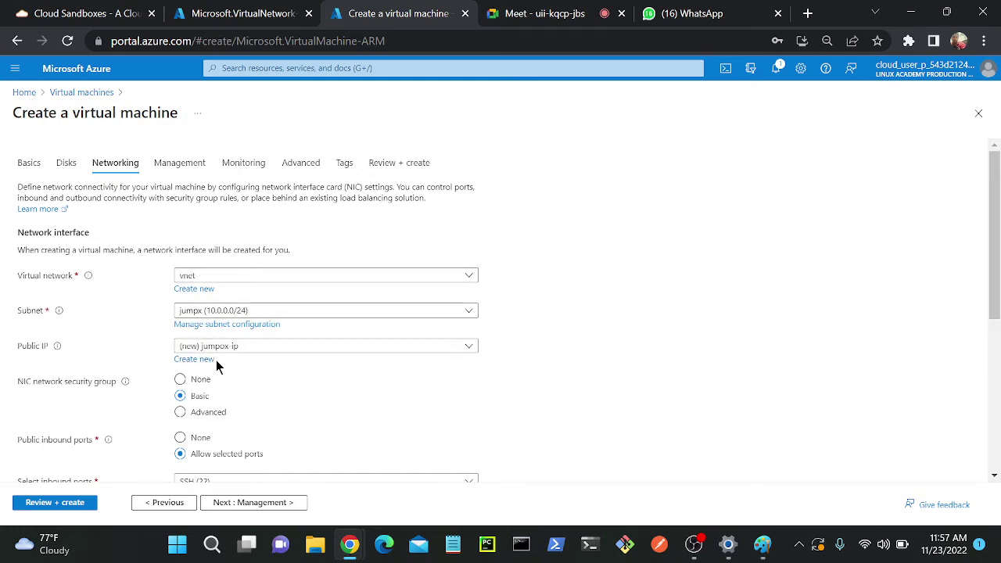
left_click(68, 501)
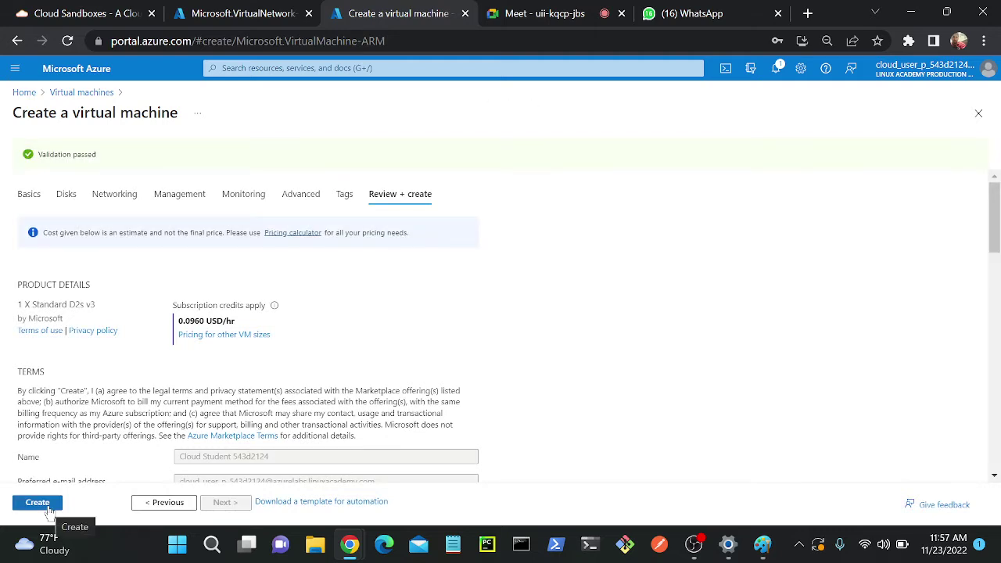
left_click(38, 502)
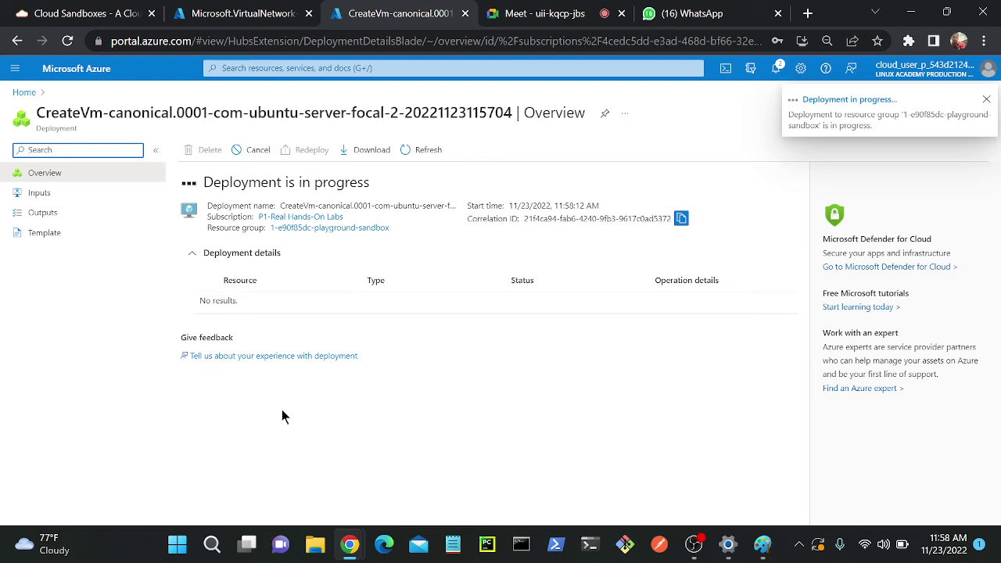
- Return to the deployment page, search 'vm', and start a new Azure virtual machine
left_click(210, 179)
left_click_drag(210, 179, 484, 171)
left_click(397, 474)
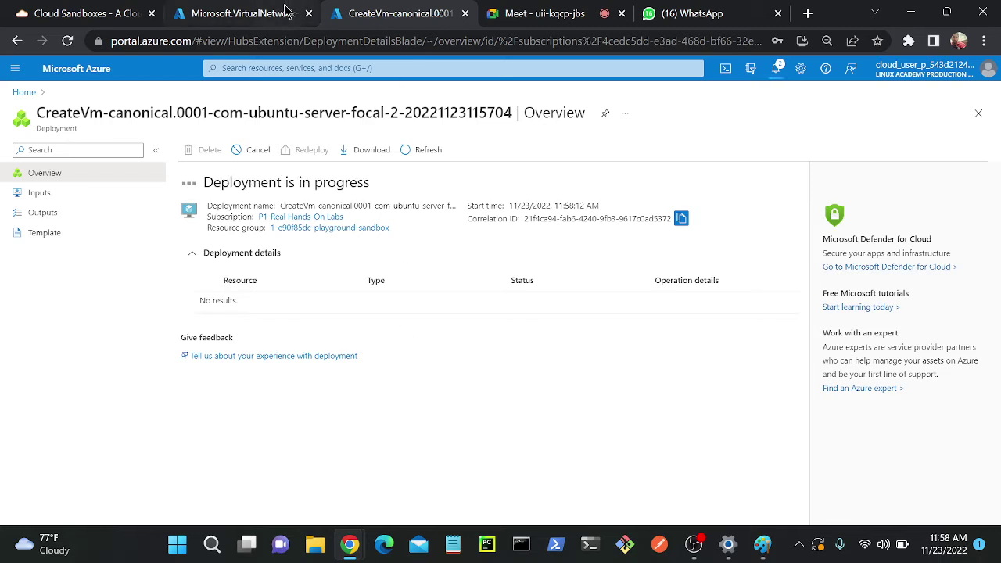
left_click(281, 13)
left_click(411, 67)
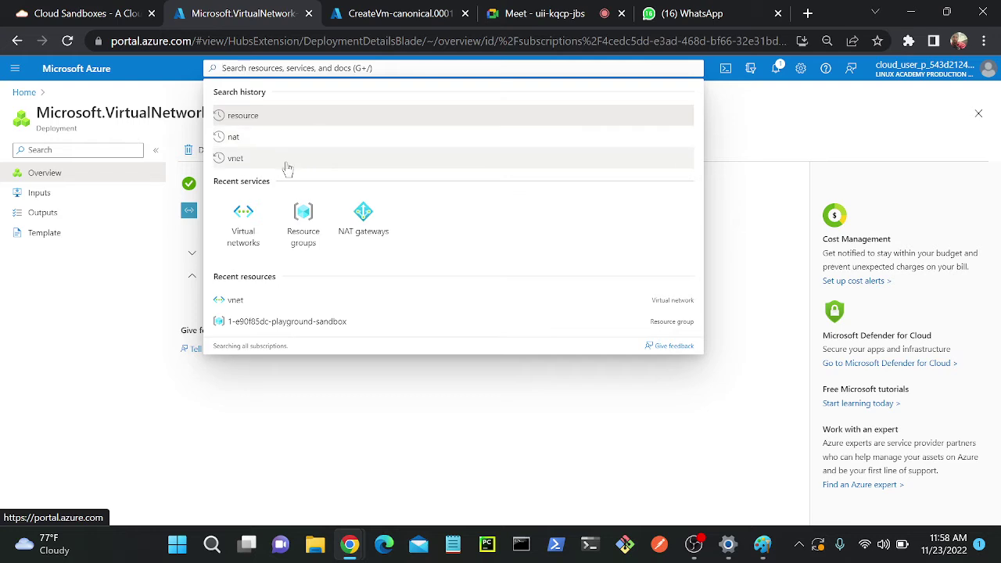
type("vm")
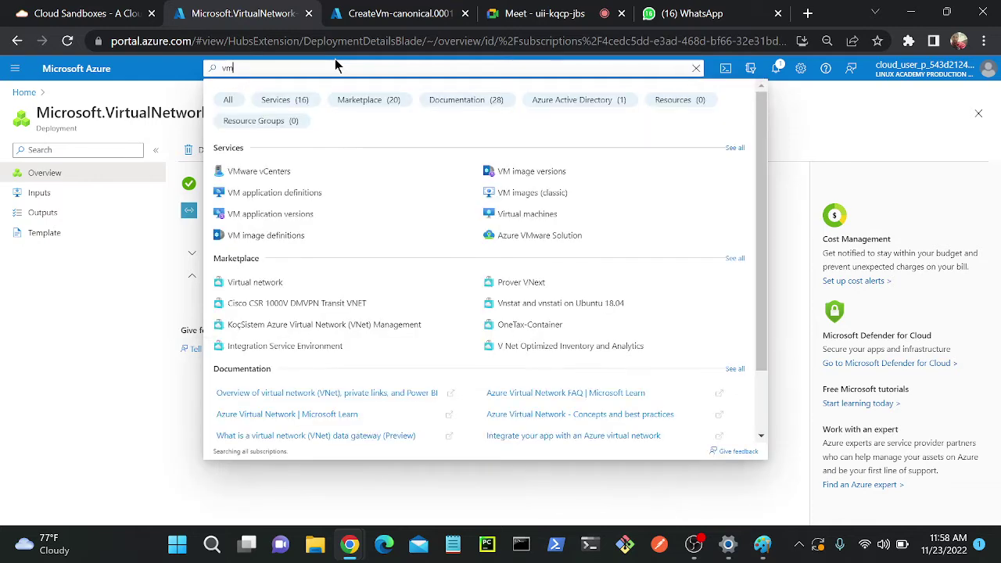
left_click(527, 213)
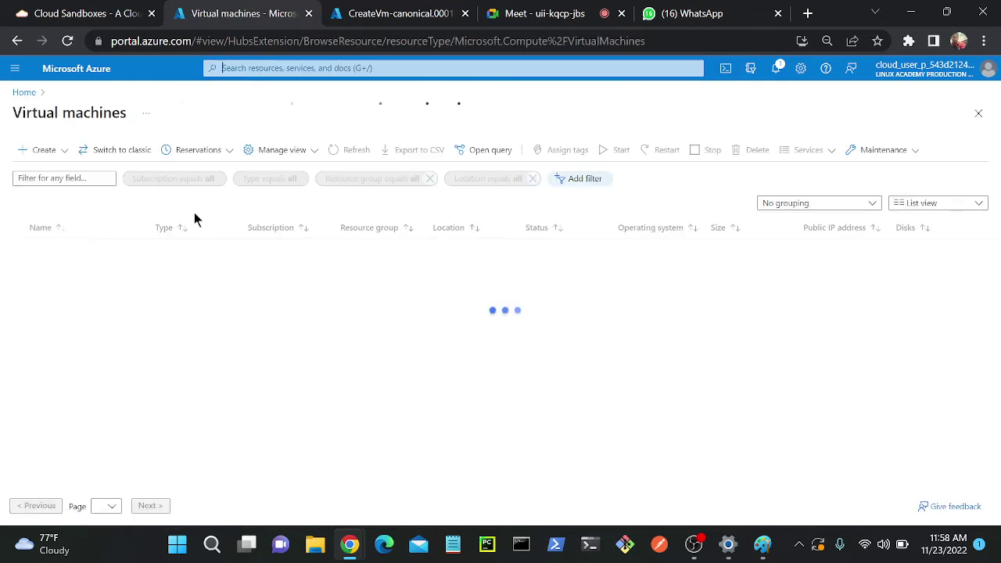
left_click(43, 150)
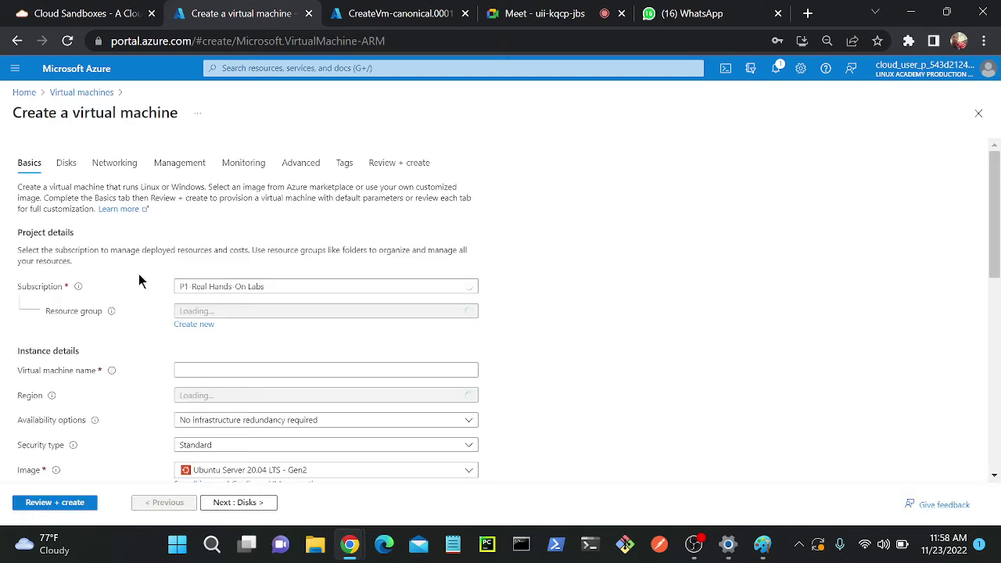
- Place the VM in the playground sandbox resource group and name it pvt-1
left_click(279, 310)
left_click(273, 354)
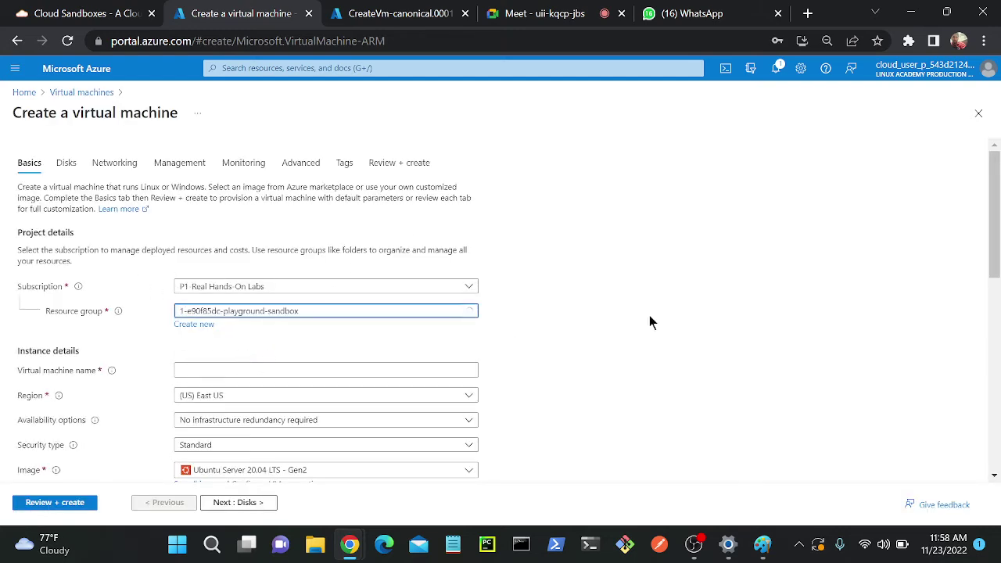
scroll(649, 322, "down", 1)
left_click(269, 279)
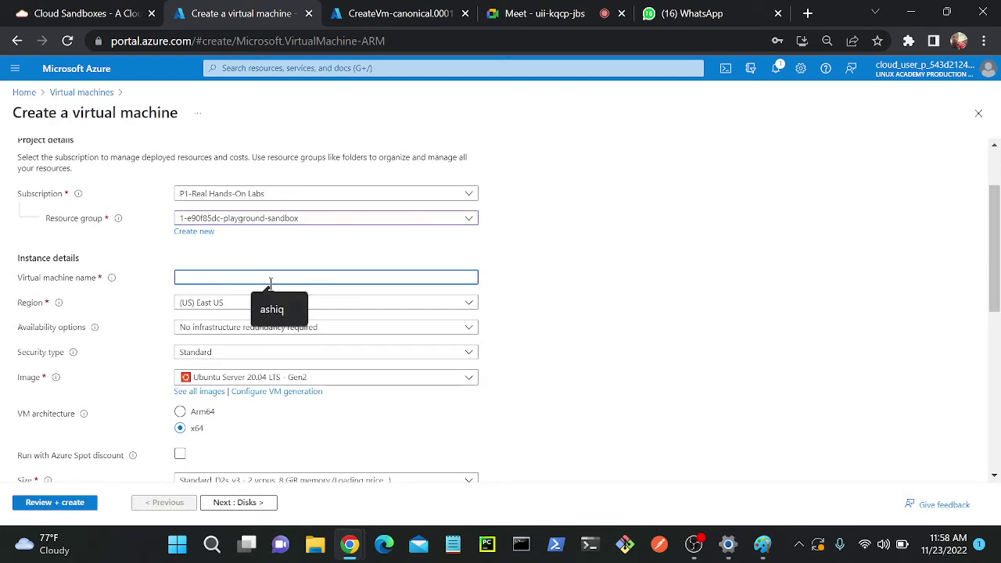
type("pvt-1")
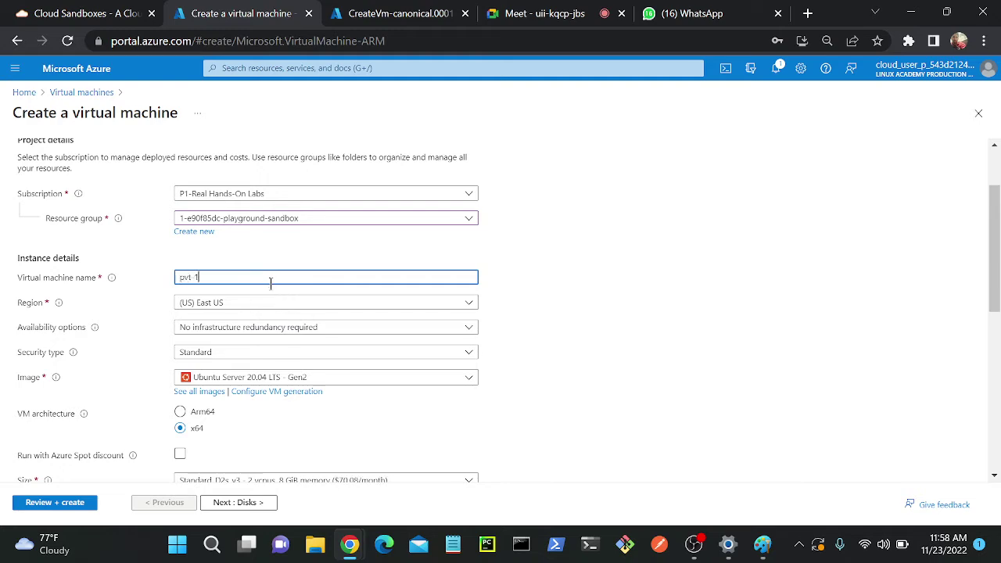
scroll(274, 270, "down", 4)
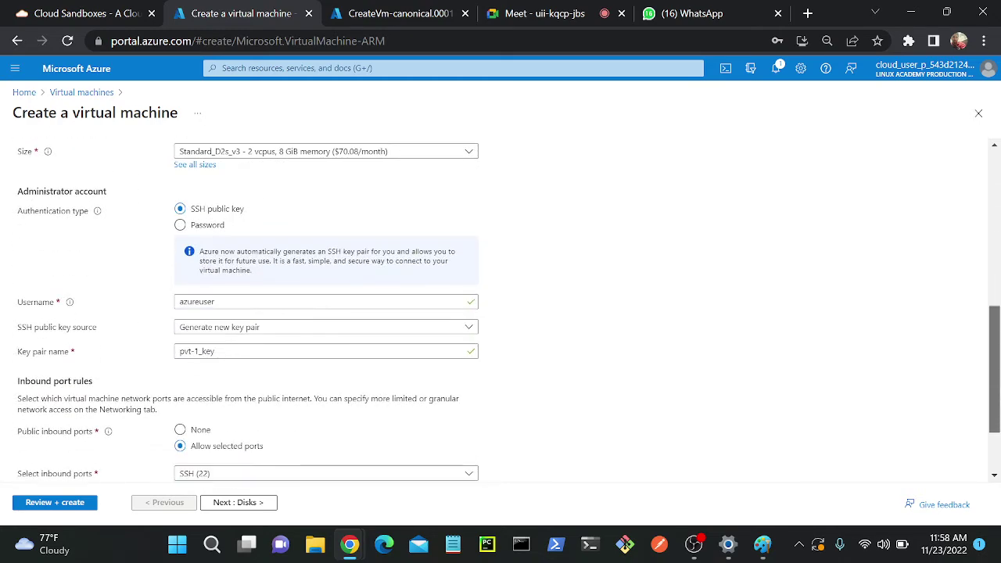
- Use password authentication with an admin username and password, then continue to Disks
left_click(202, 226)
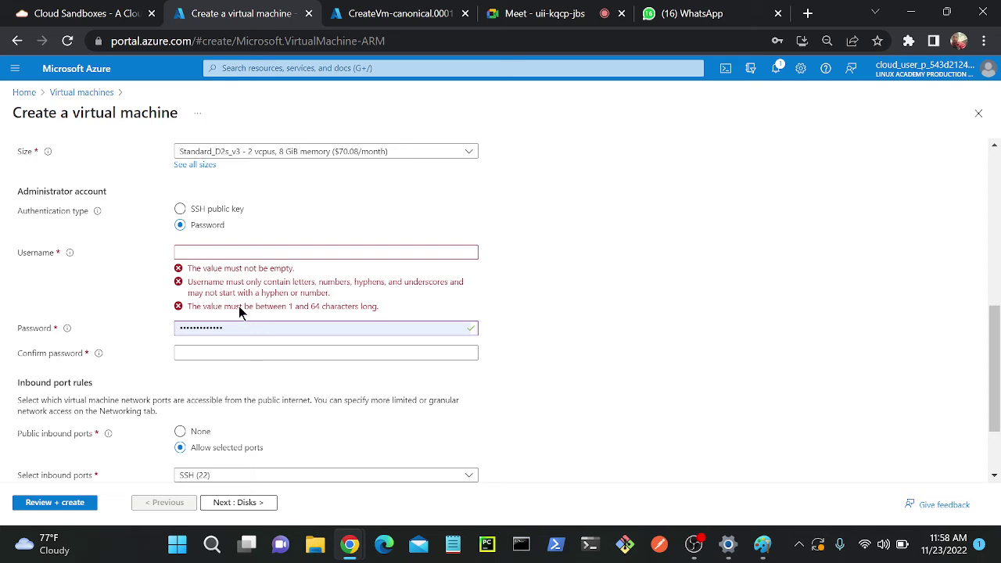
left_click(230, 253)
type("ashiq")
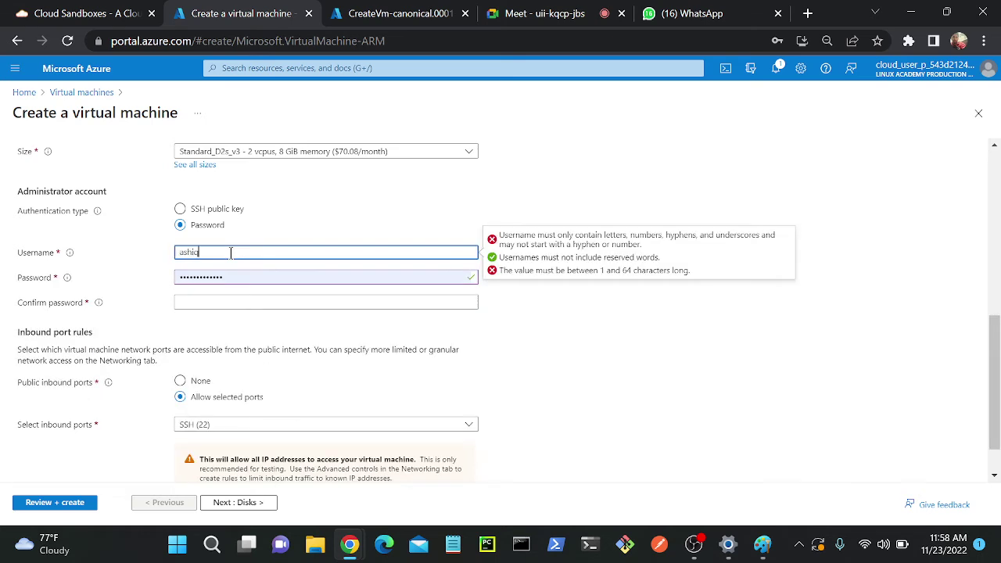
key("Tab")
type("Pa")
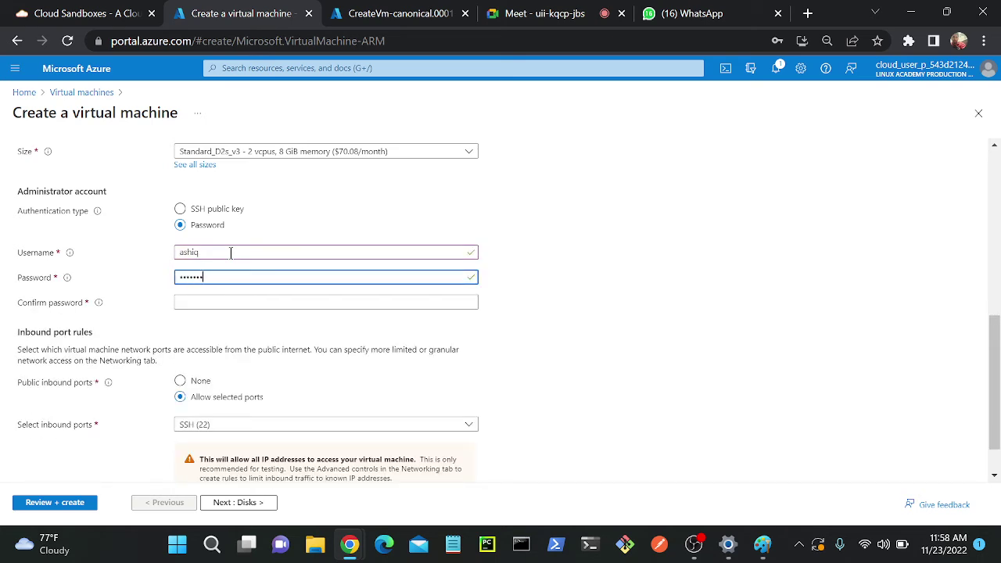
type("2")
key("Tab")
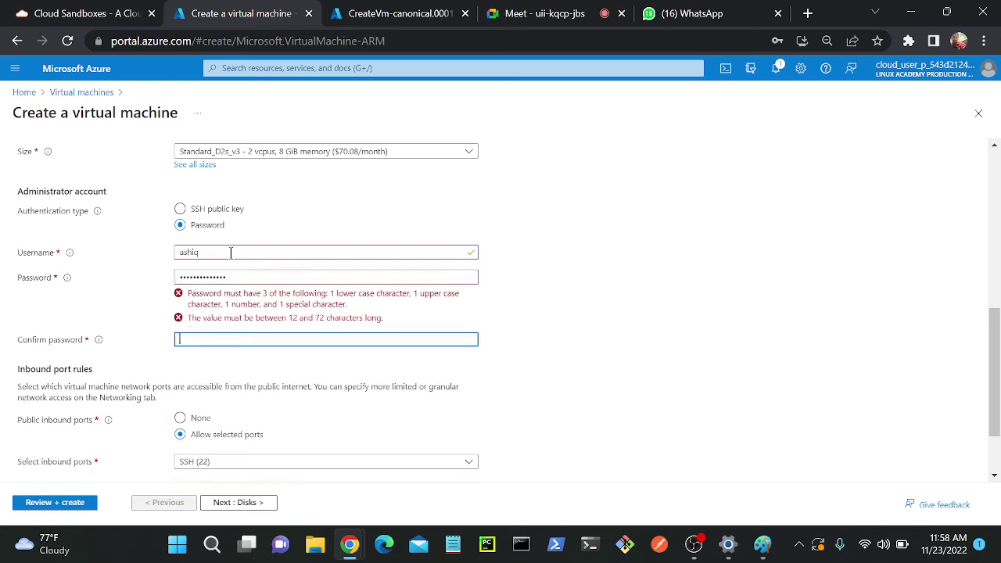
type("P")
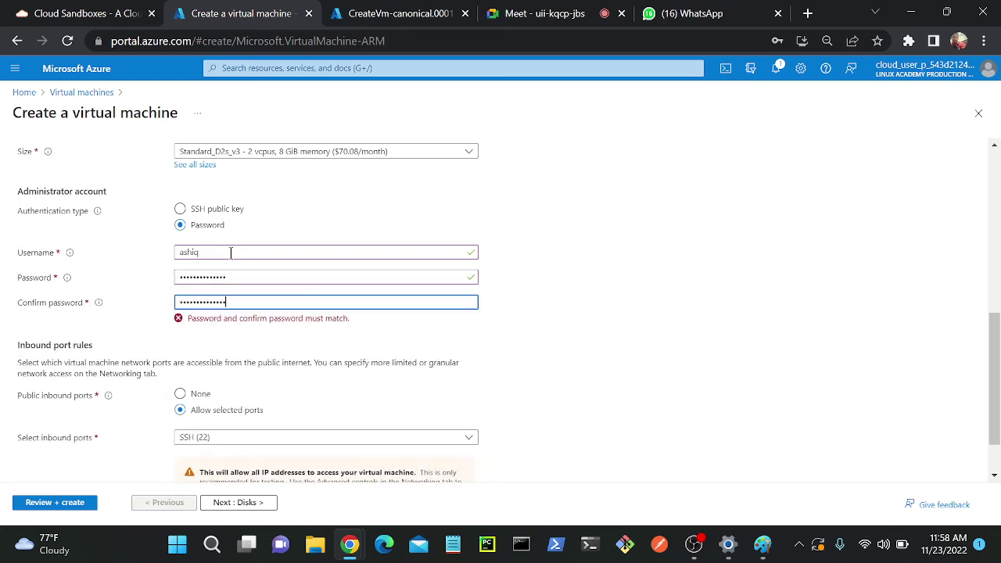
left_click_drag(998, 403, 999, 425)
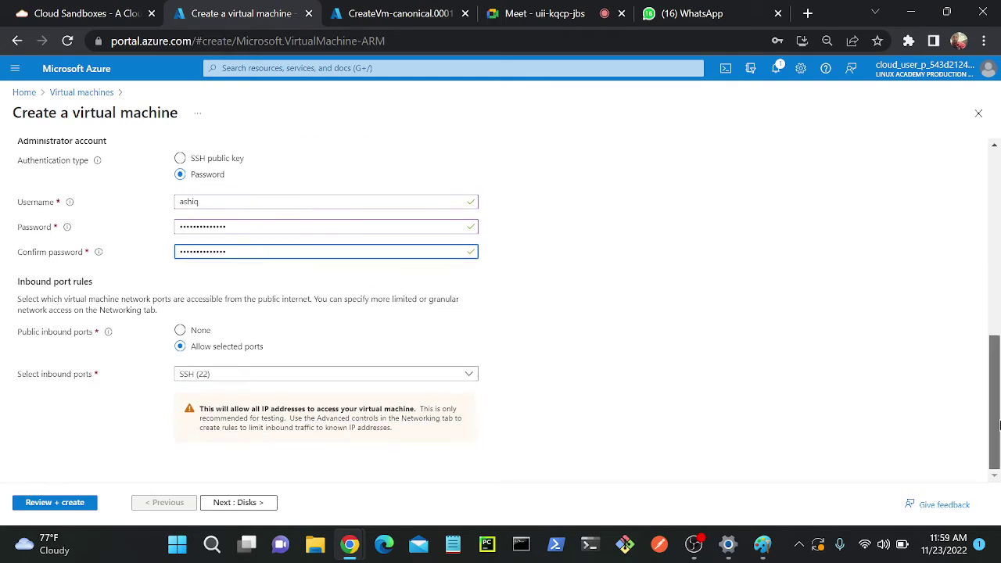
left_click(227, 502)
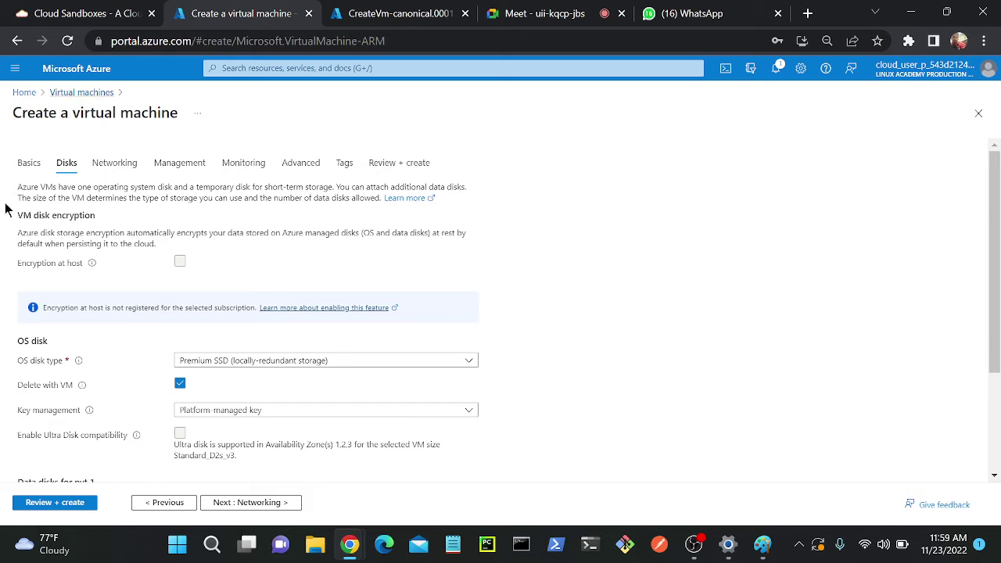
- On Networking, choose subnet pvt (10.0.1.0/24) and Public IP None, then go to Review + create
left_click(226, 501)
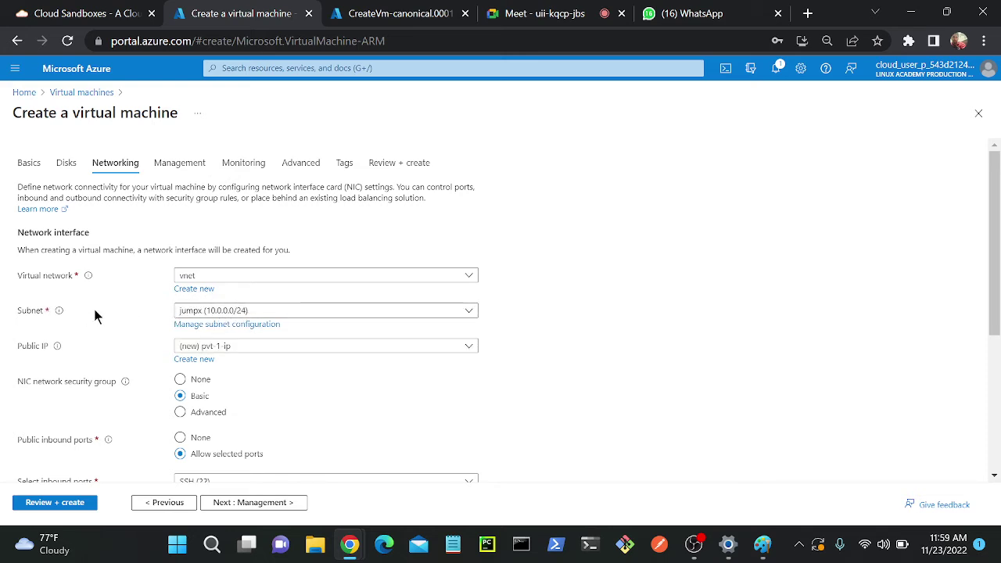
left_click(239, 312)
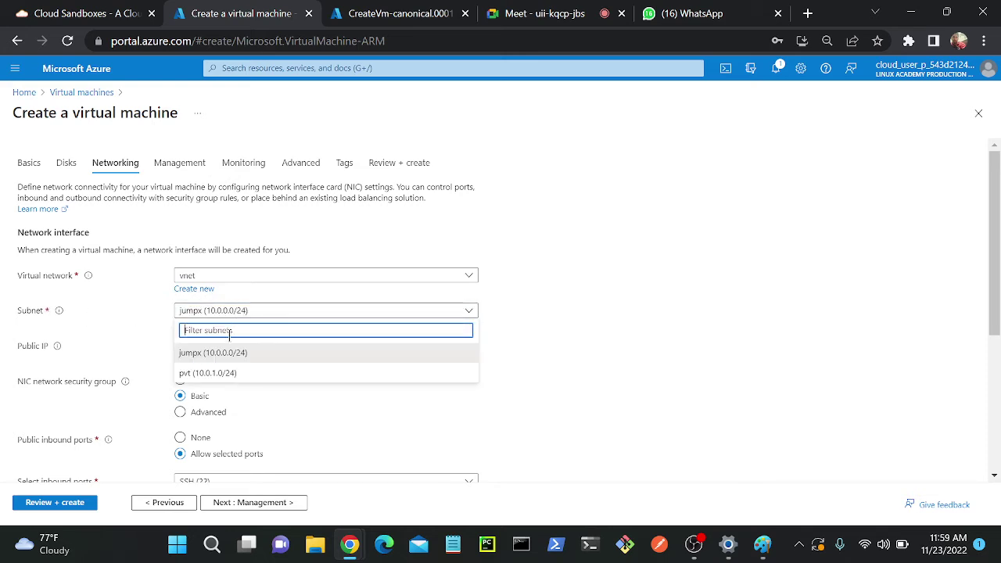
left_click(215, 377)
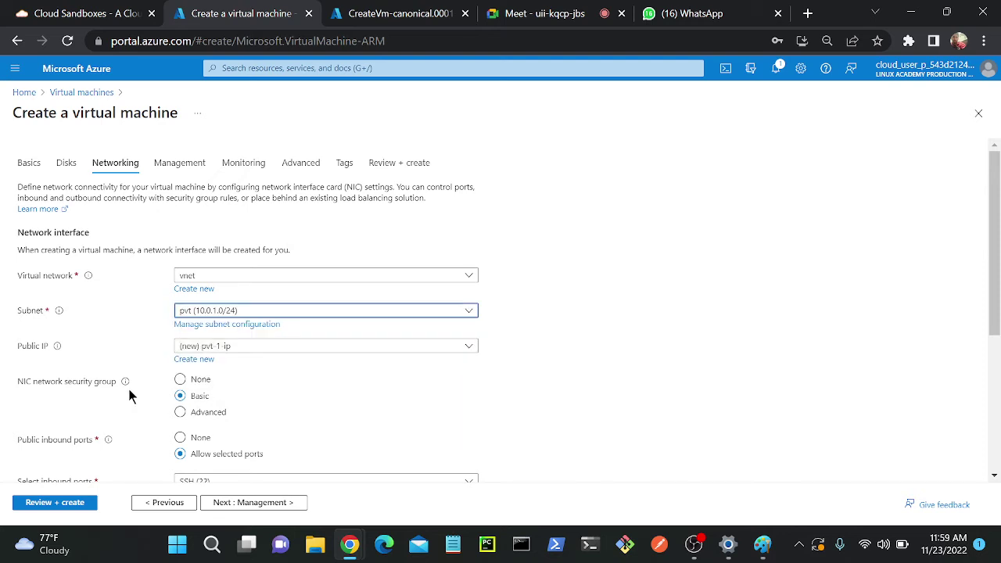
left_click(247, 349)
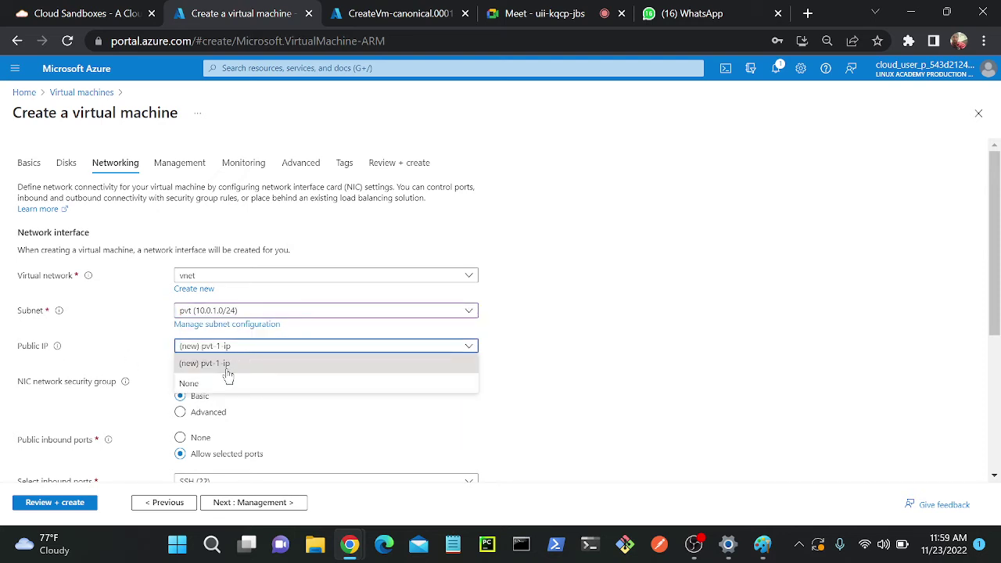
left_click(211, 383)
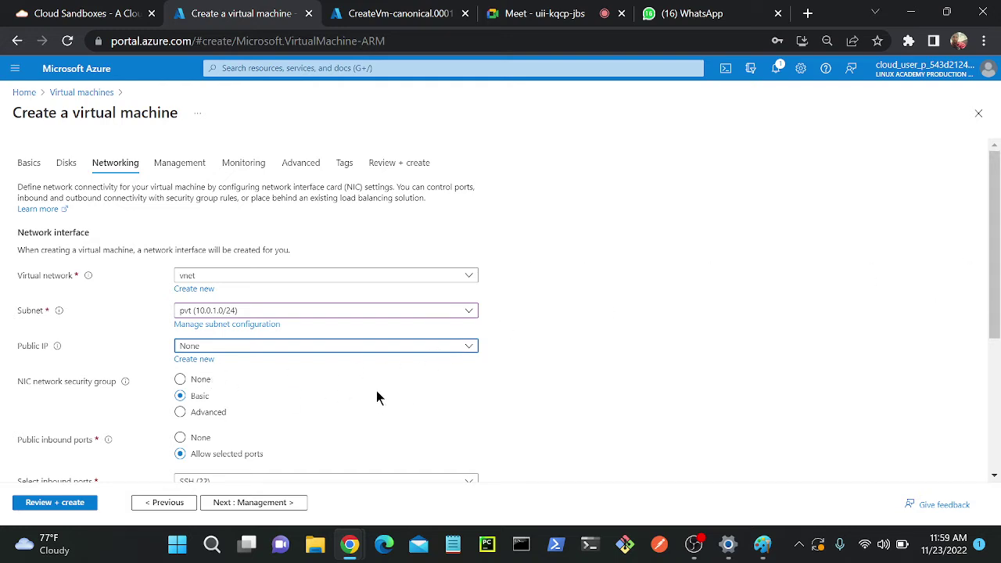
scroll(896, 274, "down", 4)
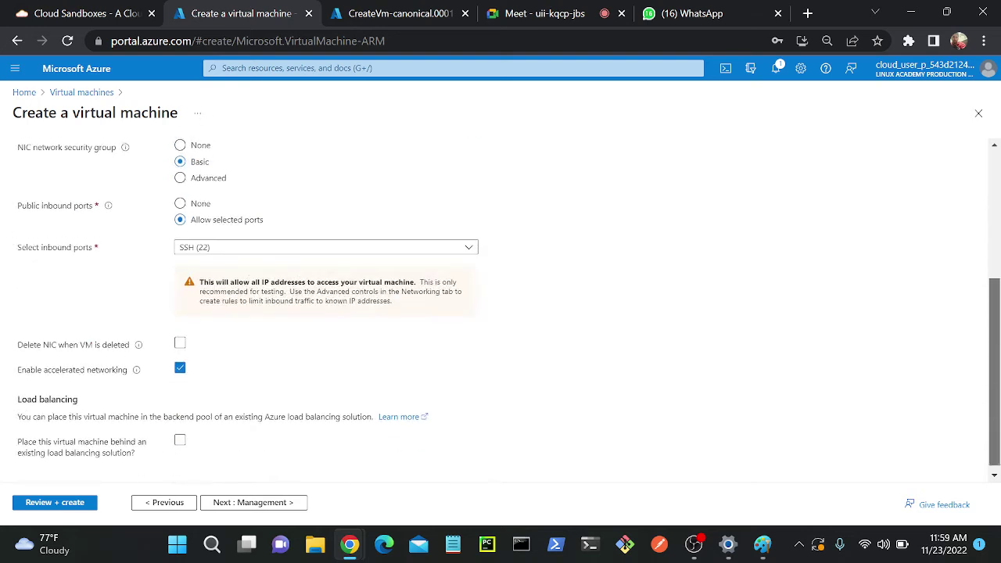
left_click(33, 501)
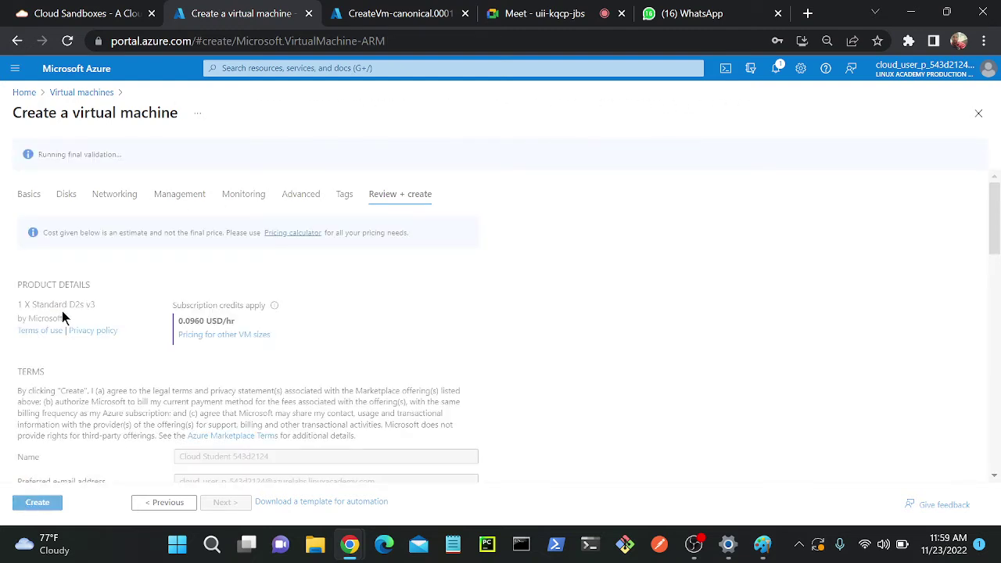
- Create pvt-1, then start another Azure virtual machine from the Virtual machines list
left_click_drag(37, 154, 124, 154)
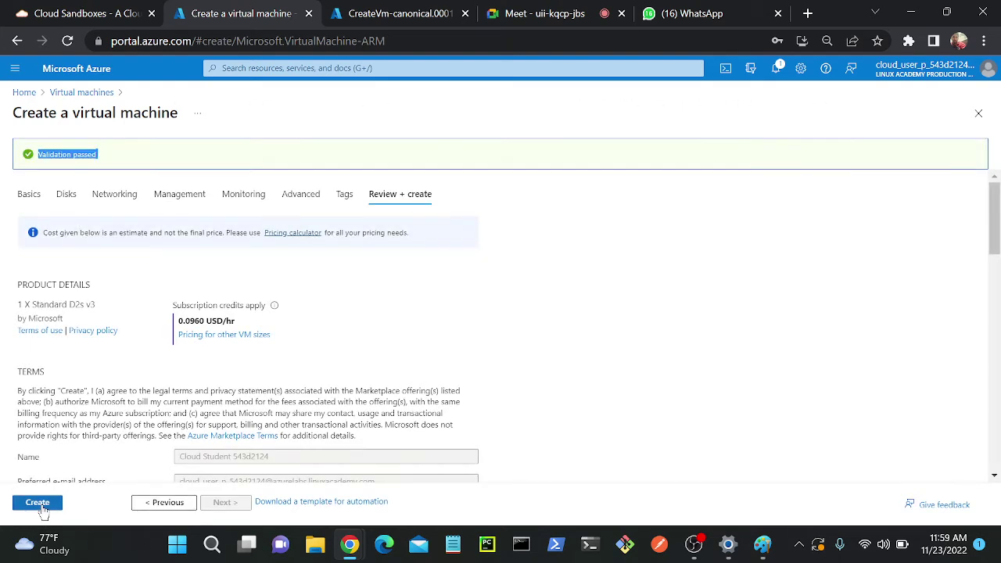
left_click(38, 502)
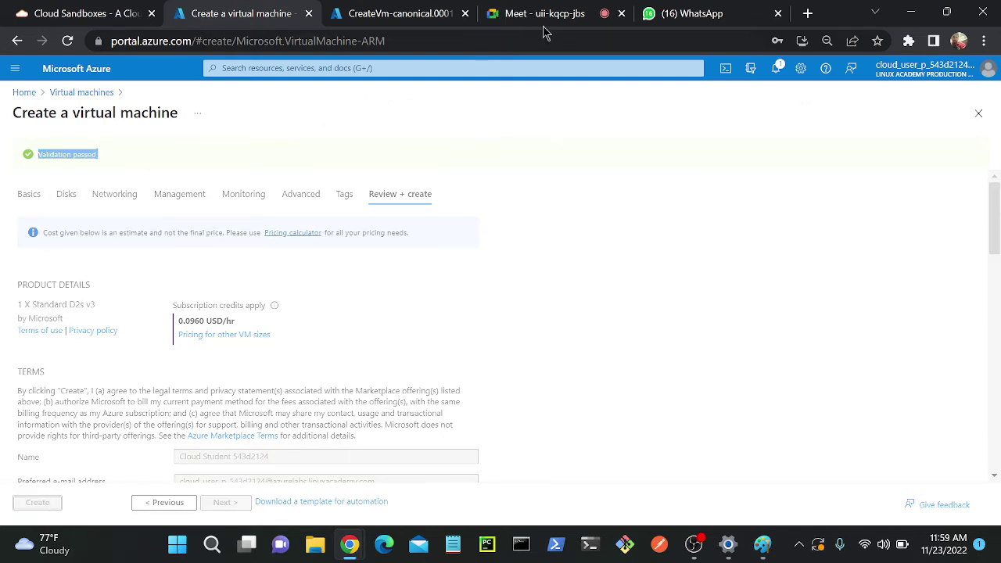
left_click(402, 24)
left_click(372, 68)
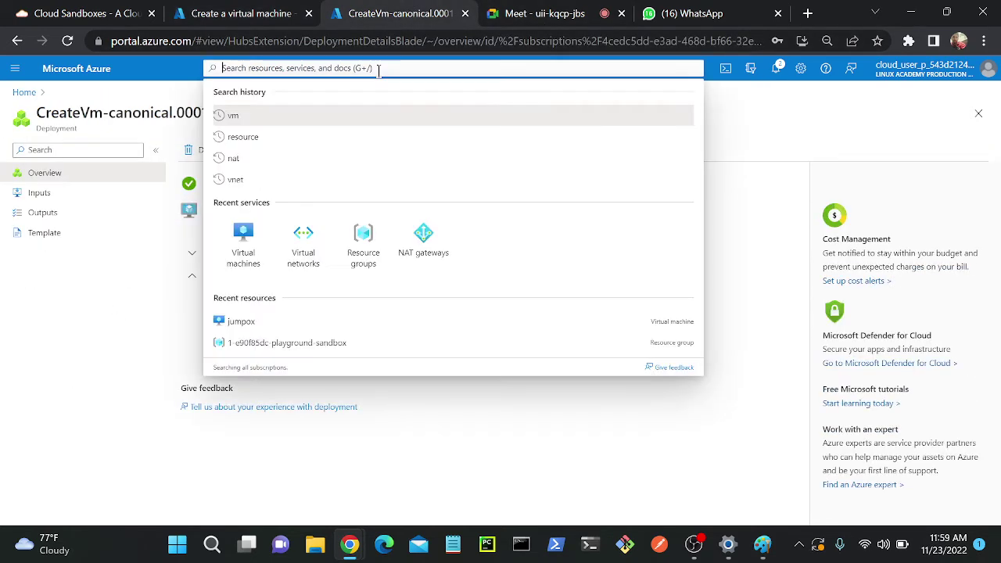
type("vm")
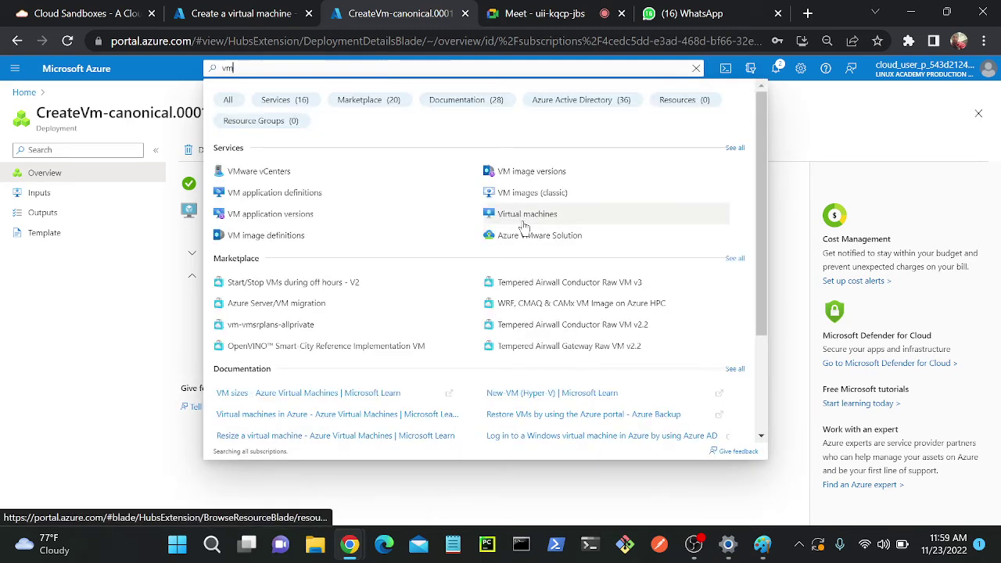
left_click(523, 218)
left_click(40, 150)
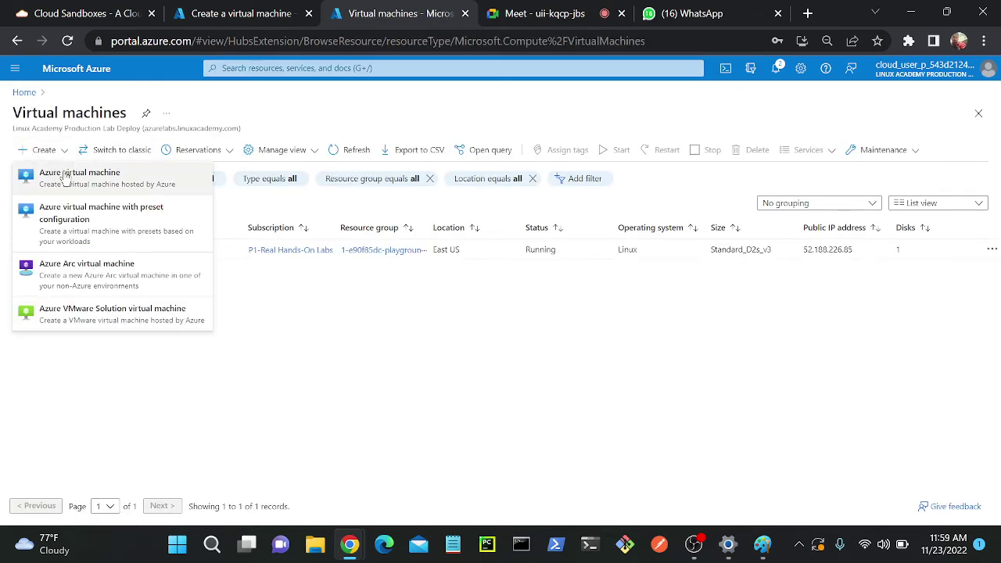
left_click(55, 167)
- Put the new VM in the sandbox resource group and name it pvt-2
left_click(290, 311)
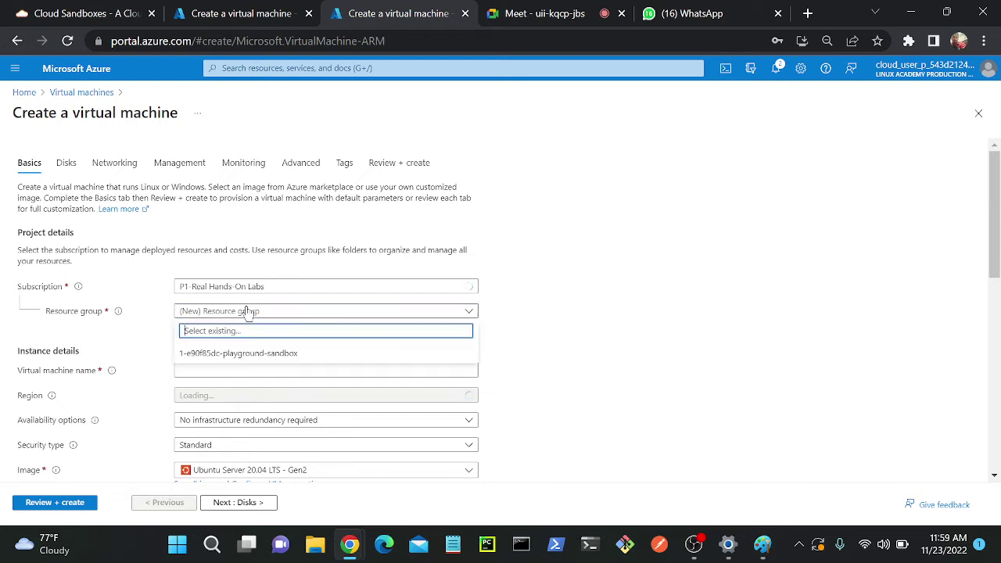
left_click(248, 311)
left_click(249, 353)
left_click(245, 370)
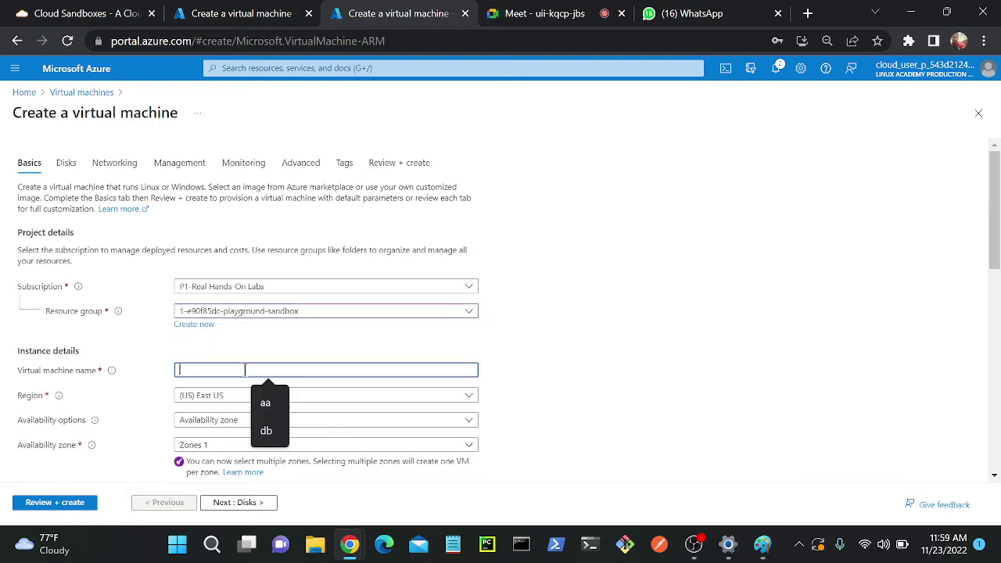
type("pvt")
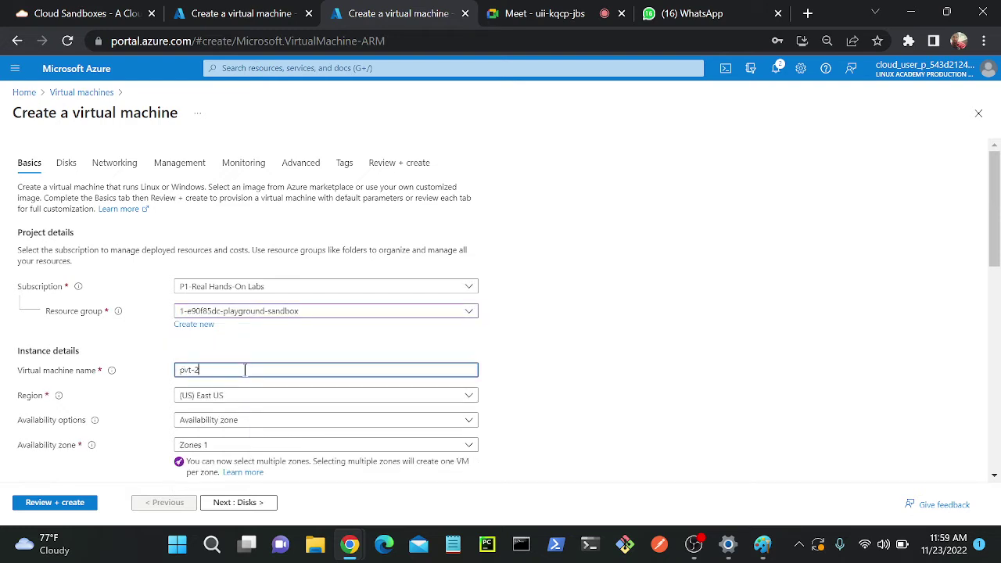
type("-2")
scroll(475, 297, "down", 3)
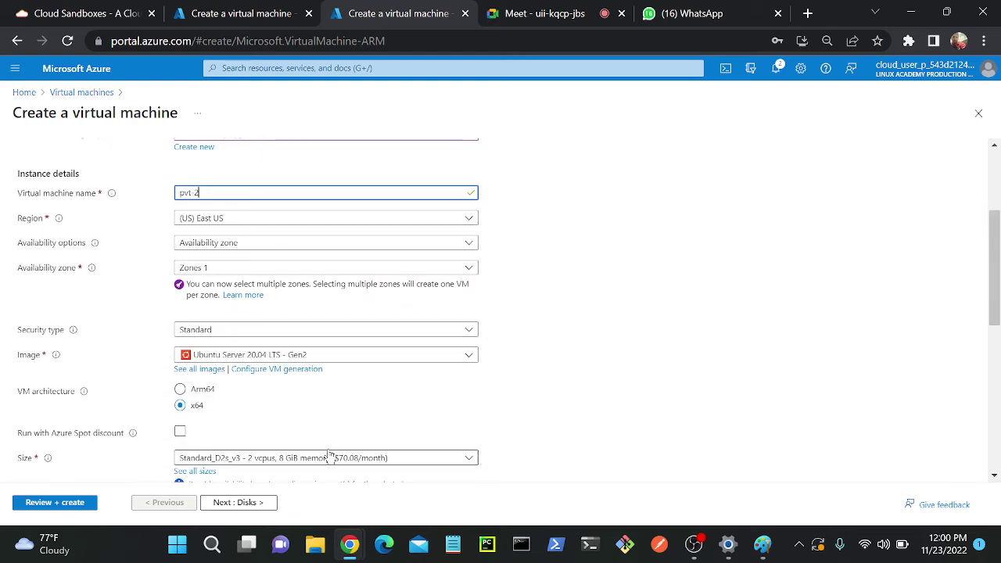
scroll(960, 391, "down", 3)
- Set password authentication with admin username and confirmed password, then advance to Networking
left_click(207, 323)
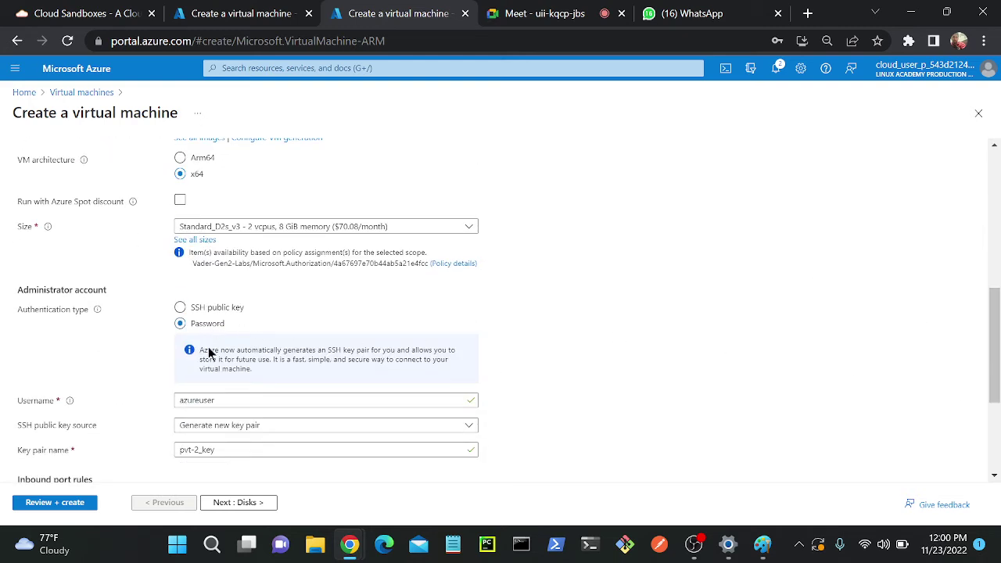
left_click(211, 351)
type("ashiq")
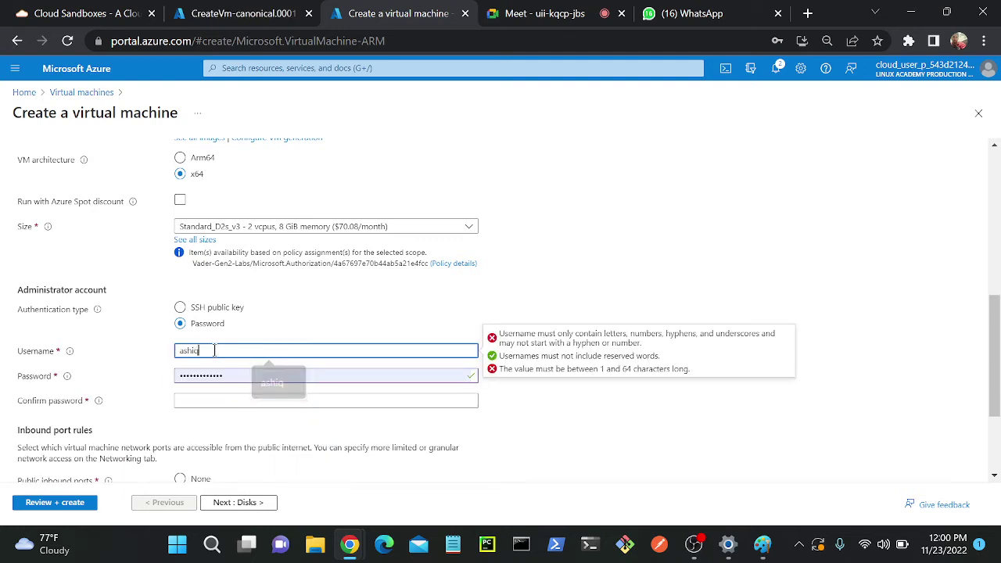
key("Tab")
type("a")
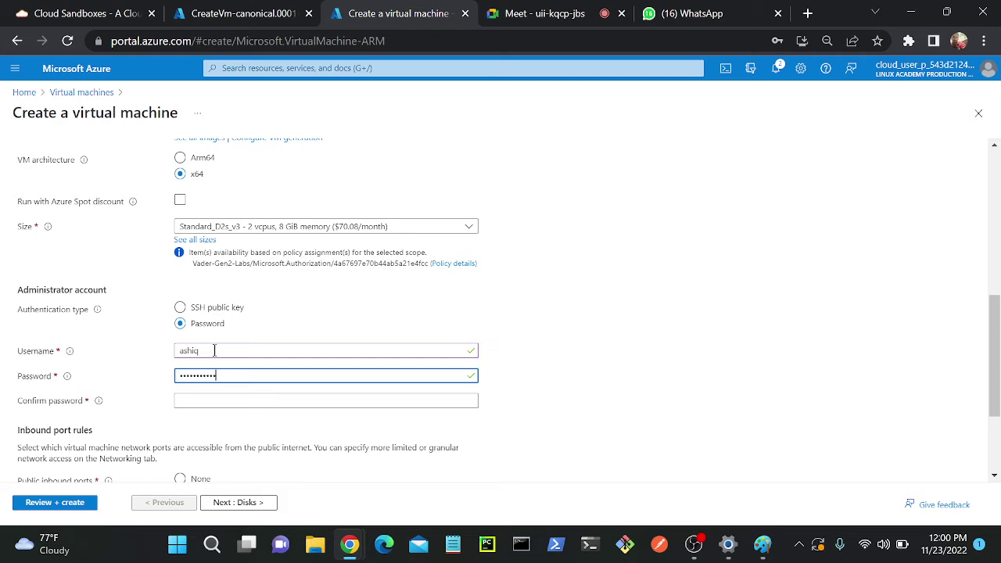
left_click(269, 400)
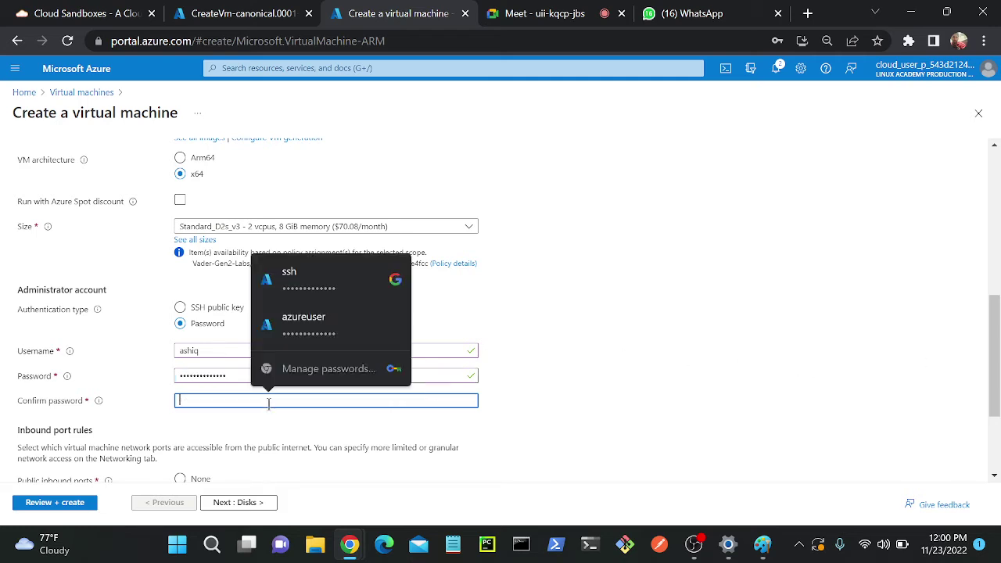
type("•••••")
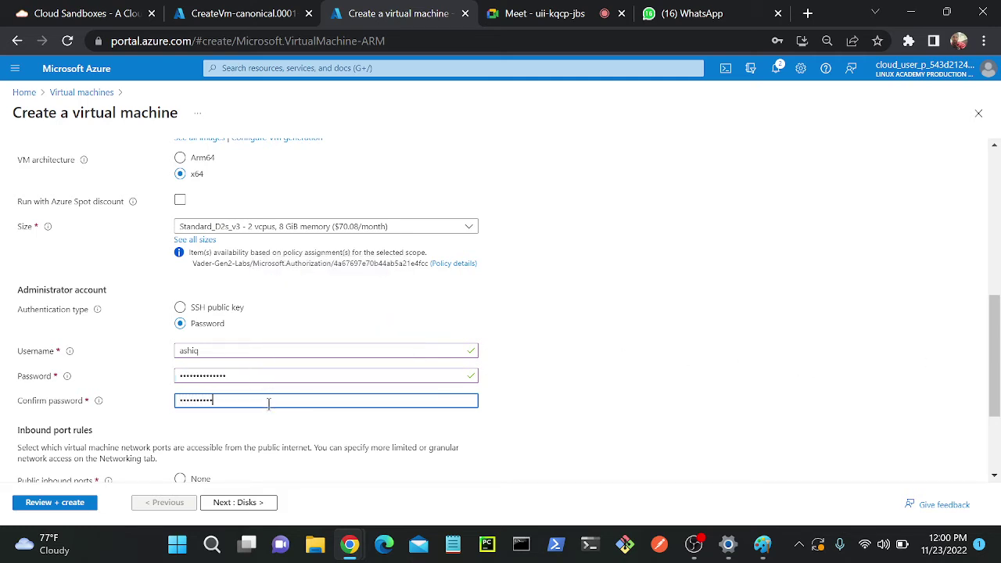
left_click(233, 501)
left_click(224, 505)
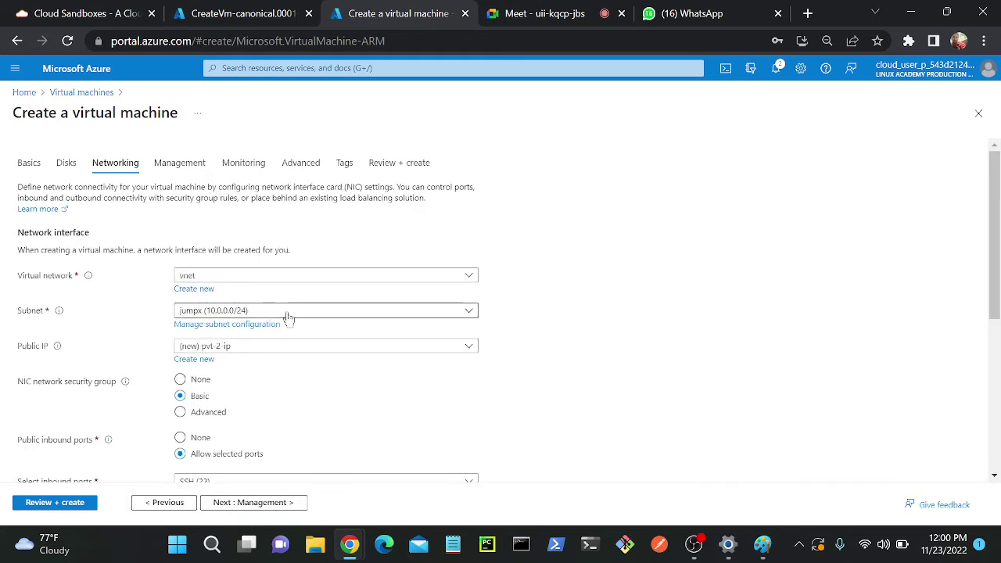
- Set subnet pvt (10.0.1.0/24) and Public IP None, review, and create pvt-2
left_click(289, 316)
left_click(223, 368)
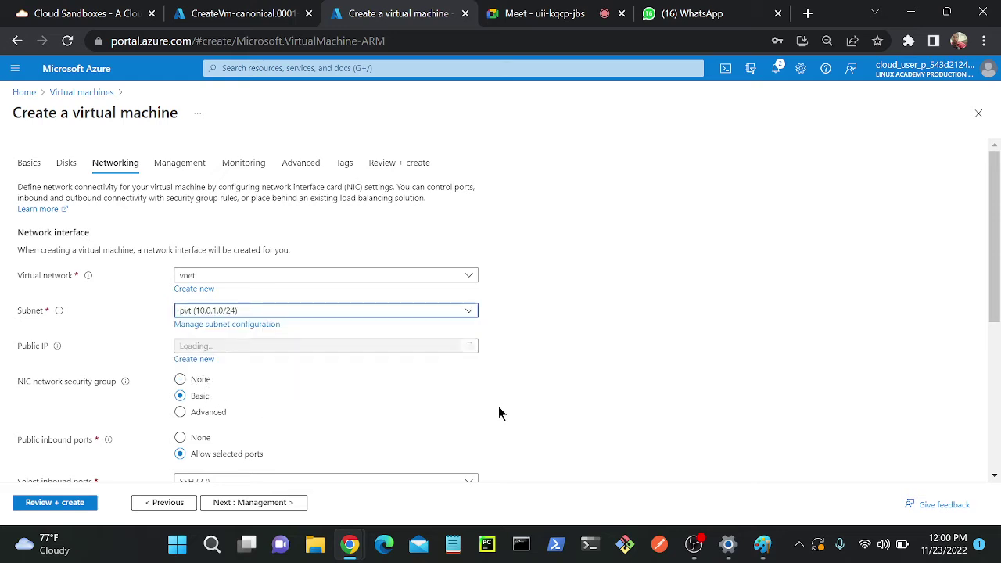
left_click(205, 348)
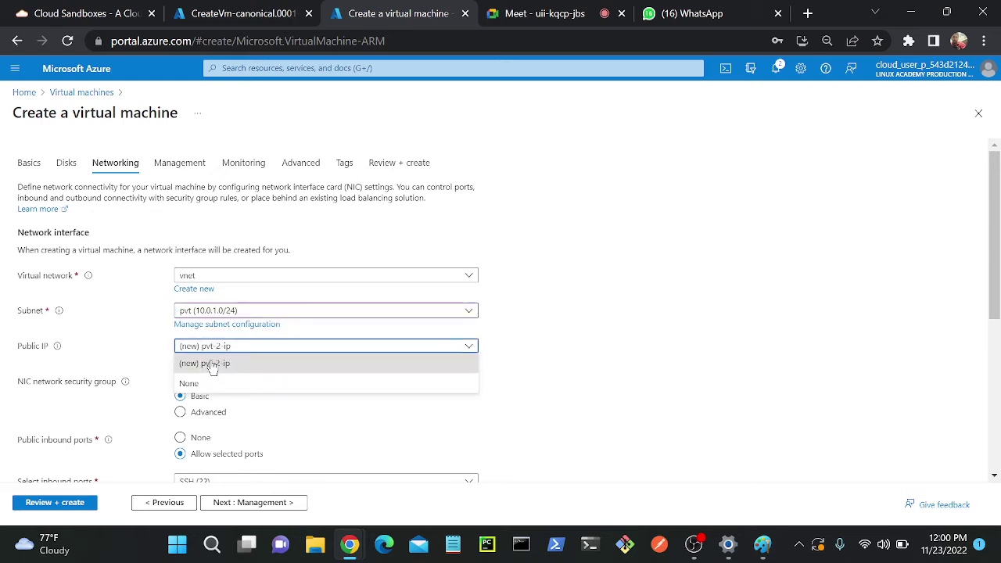
left_click(207, 383)
left_click(66, 506)
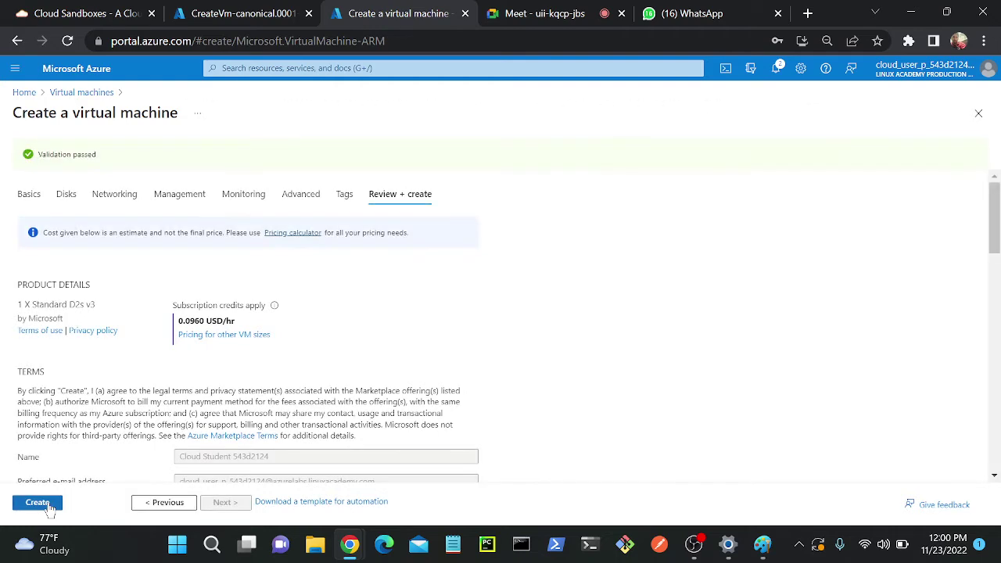
left_click(37, 502)
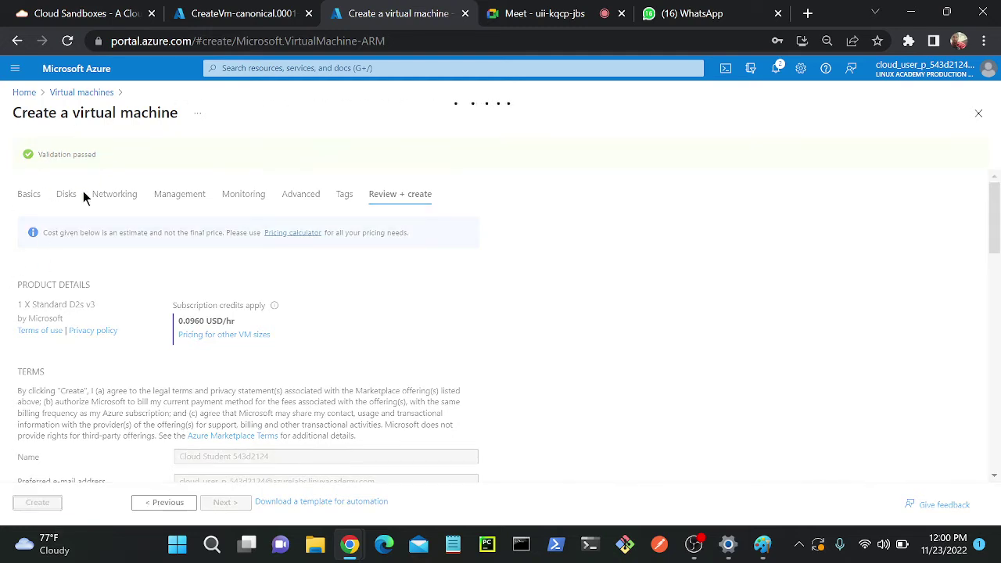
- Check the finished deployment, dismiss its notification, and bring up the Paint diagram
left_click(263, 23)
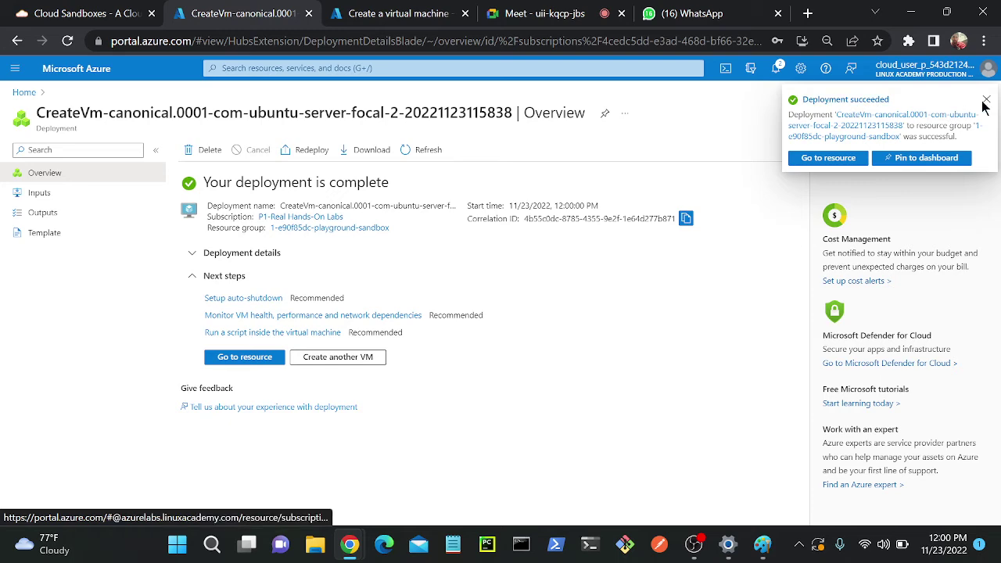
left_click(987, 99)
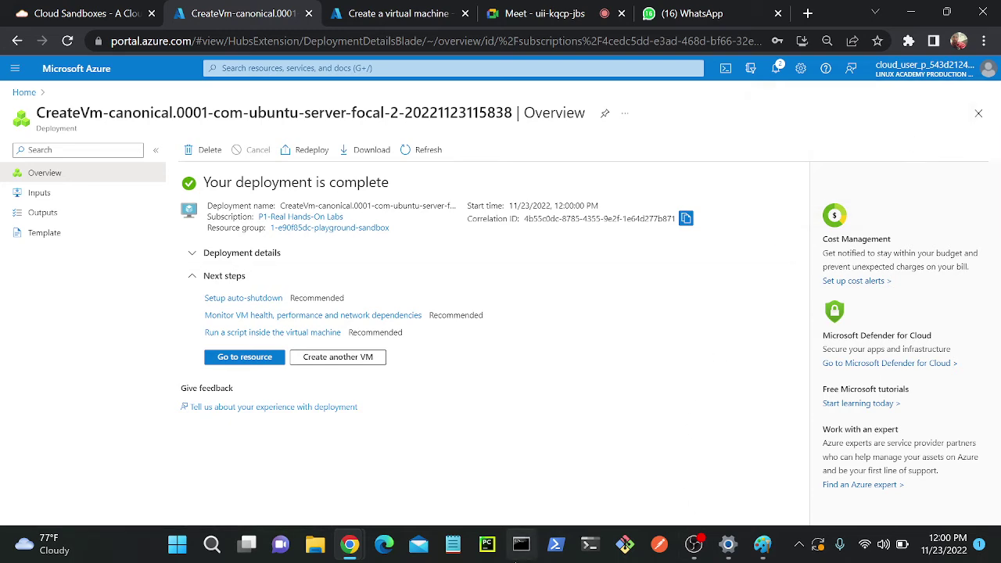
left_click(762, 545)
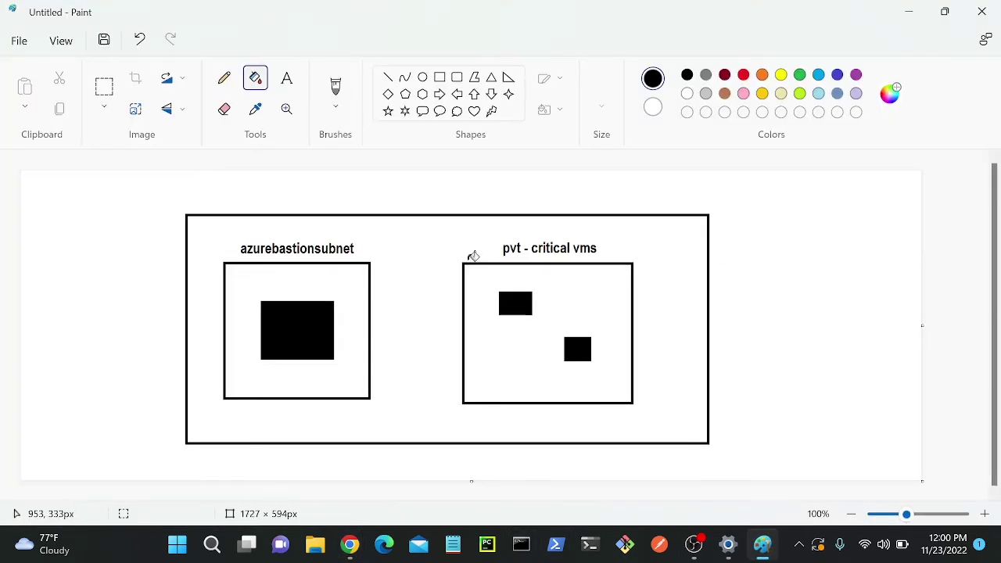
- Draw a small rounded box left of the diagram labelled 'client'
left_click(439, 77)
left_click_drag(48, 267, 78, 305)
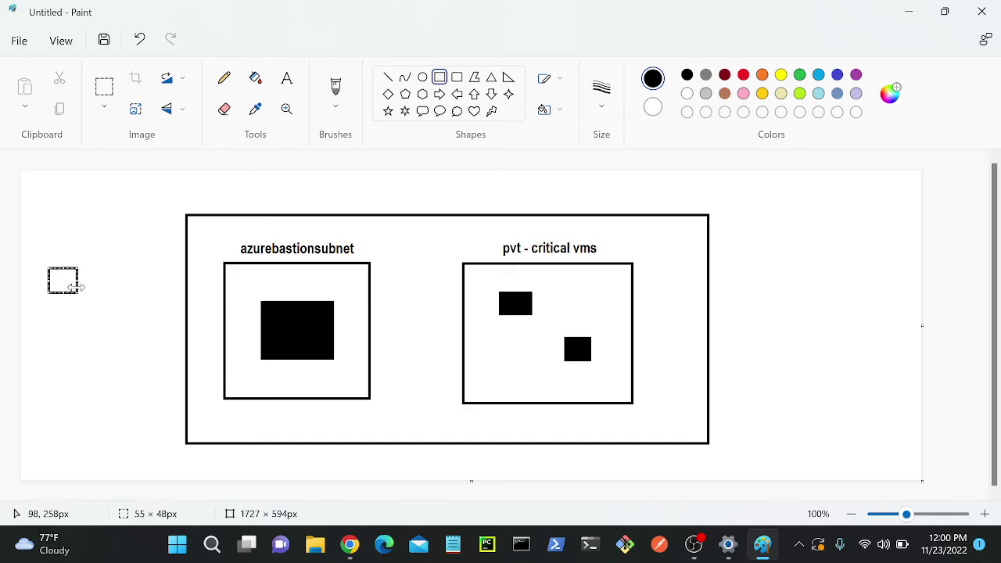
left_click(285, 78)
left_click(41, 308)
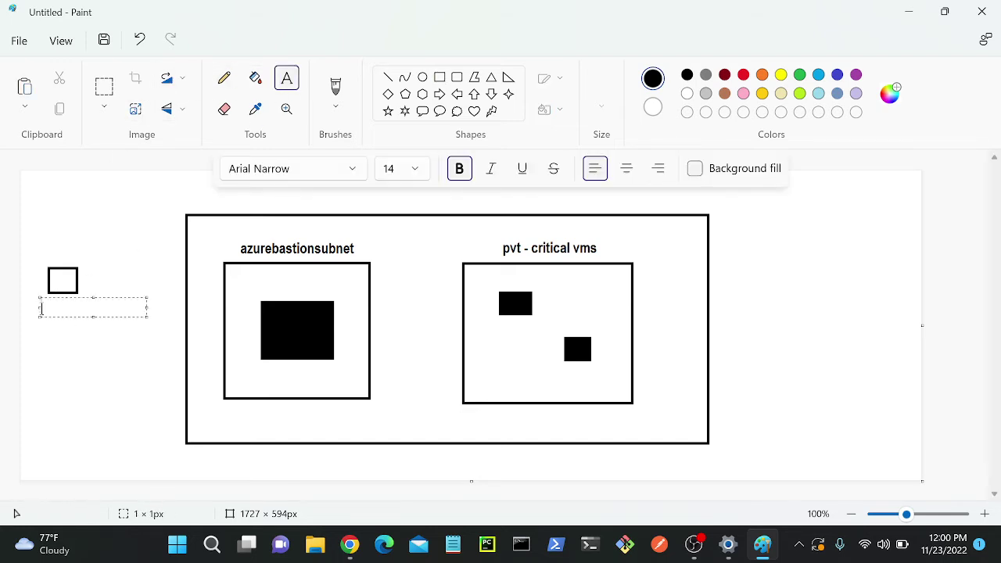
type("client")
left_click(63, 388)
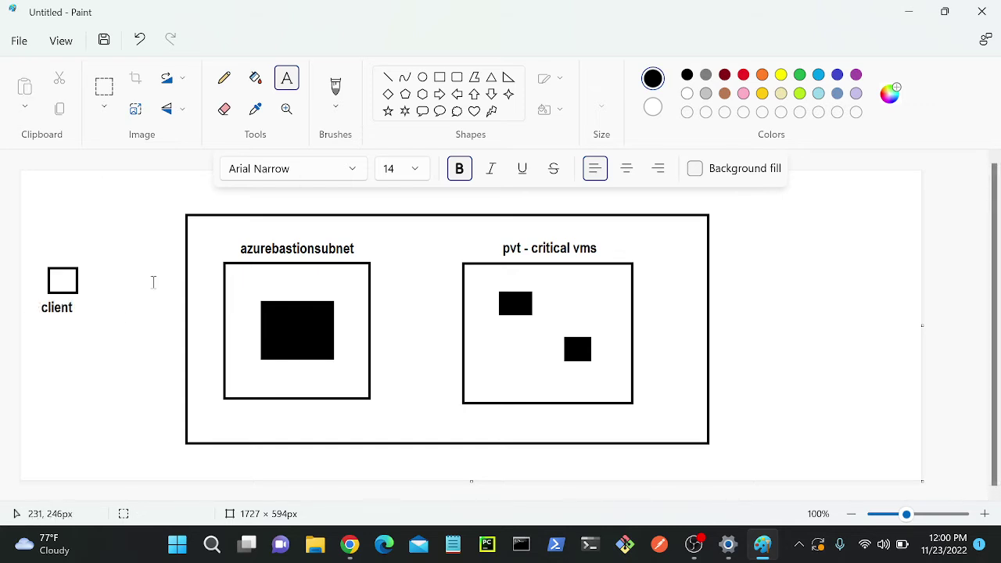
- Brush an arrow from client into the azurebastionsubnet machine, then return to Chrome
left_click(336, 86)
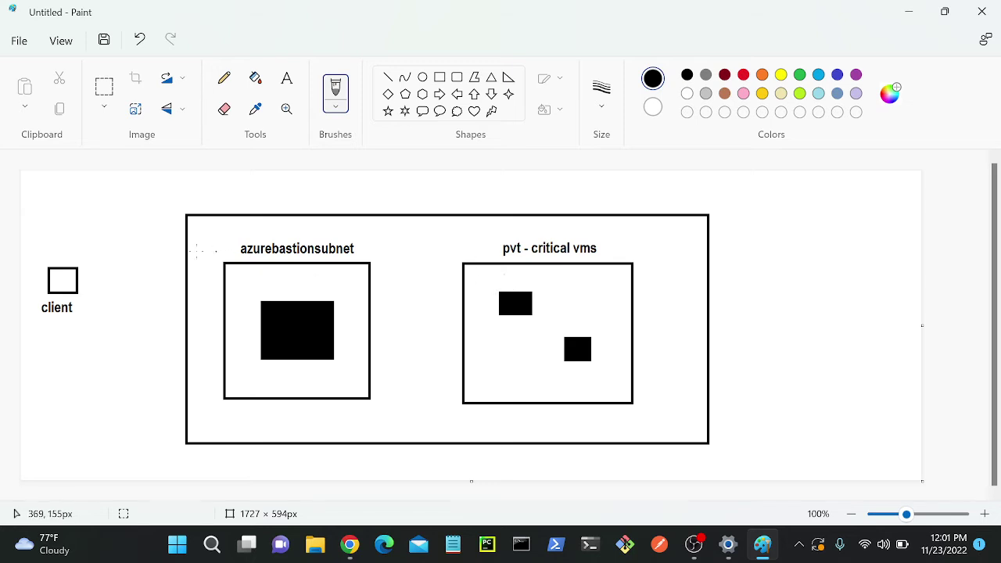
mouse_move(78, 278)
left_mouse_down()
mouse_move(183, 296)
mouse_move(252, 324)
mouse_move(245, 338)
left_mouse_up()
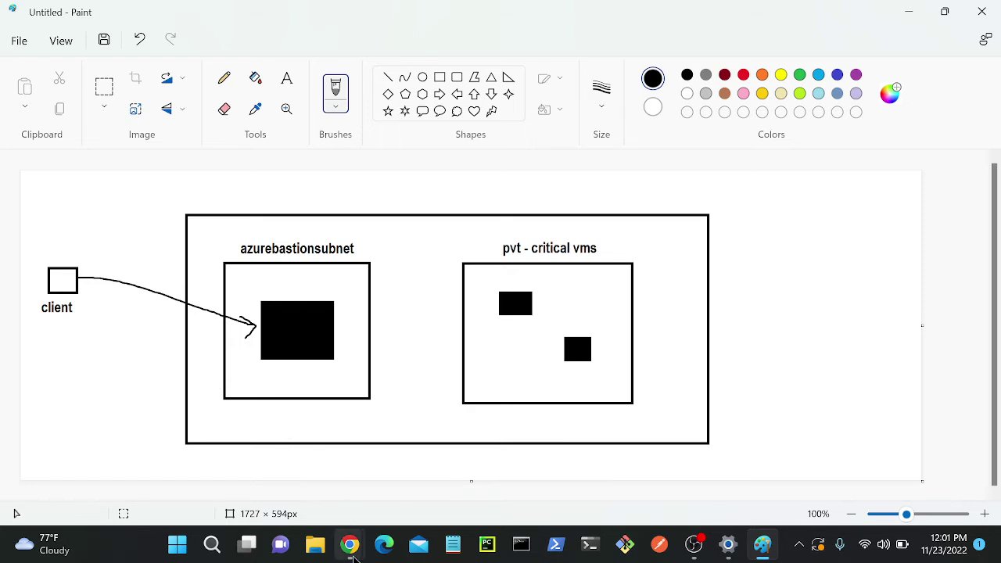
mouse_move(350, 544)
left_click(286, 494)
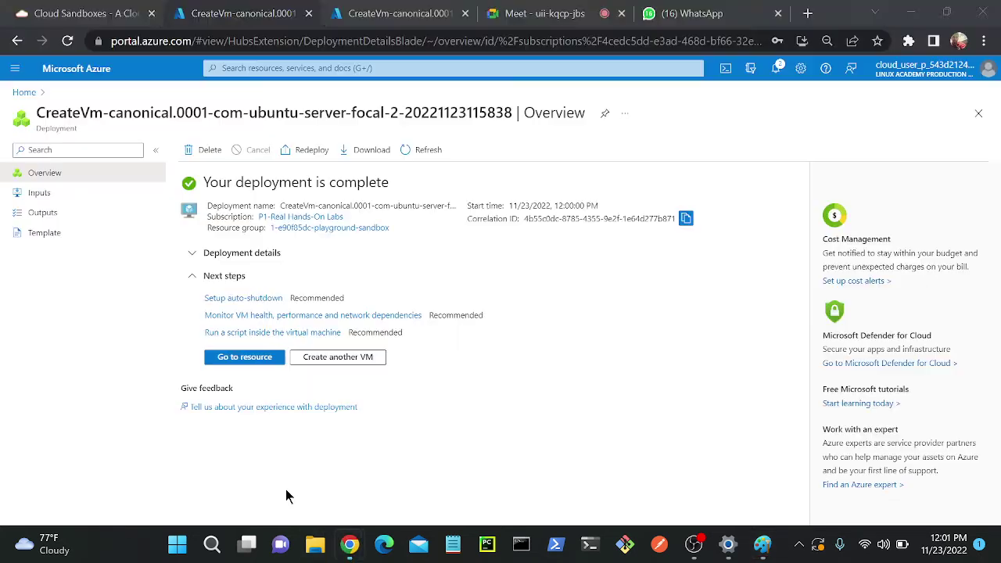
- Search 'vm' and open the Virtual machines list
left_click(399, 13)
left_click(272, 65)
type("vm")
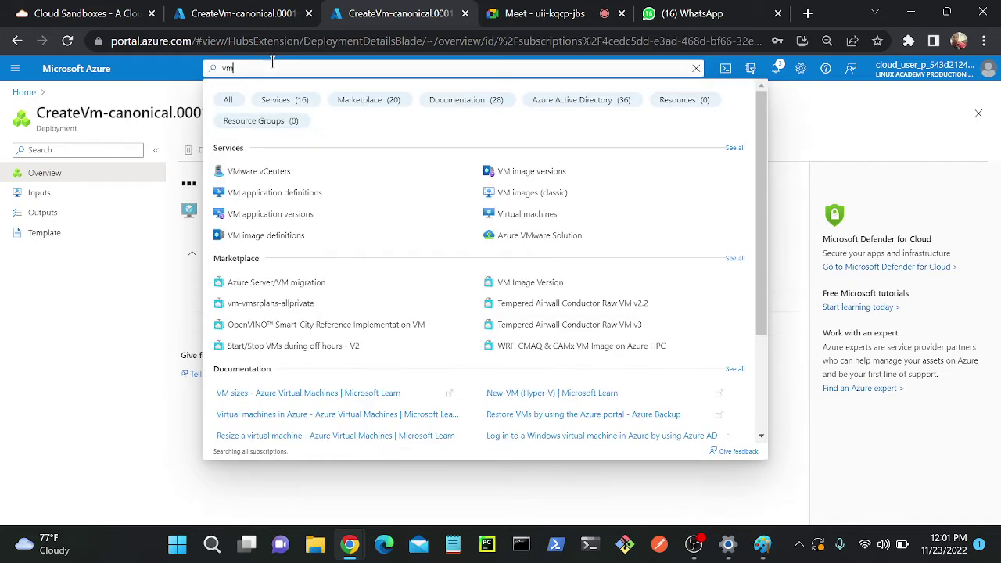
left_click(527, 214)
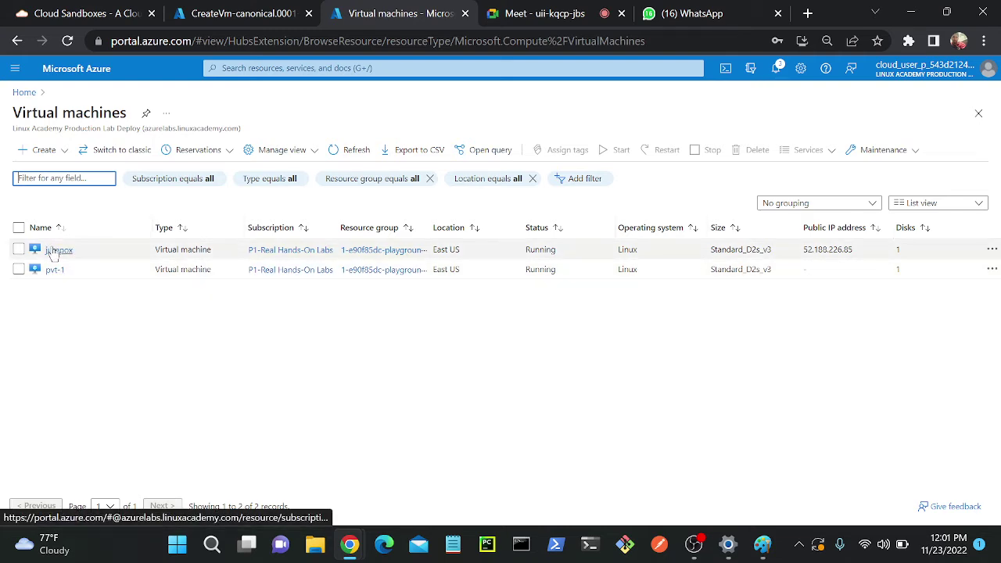
- Copy jumpox's public IP 52.188.226.85 and begin an ssh command in Command Prompt
left_click_drag(801, 249, 857, 249)
key("ctrl+c")
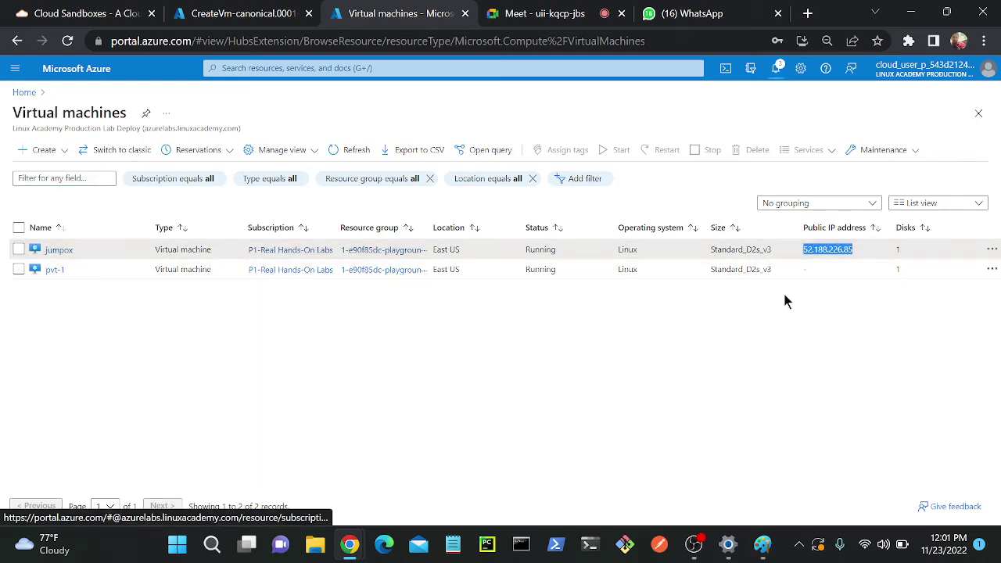
right_click(842, 250)
key("Escape")
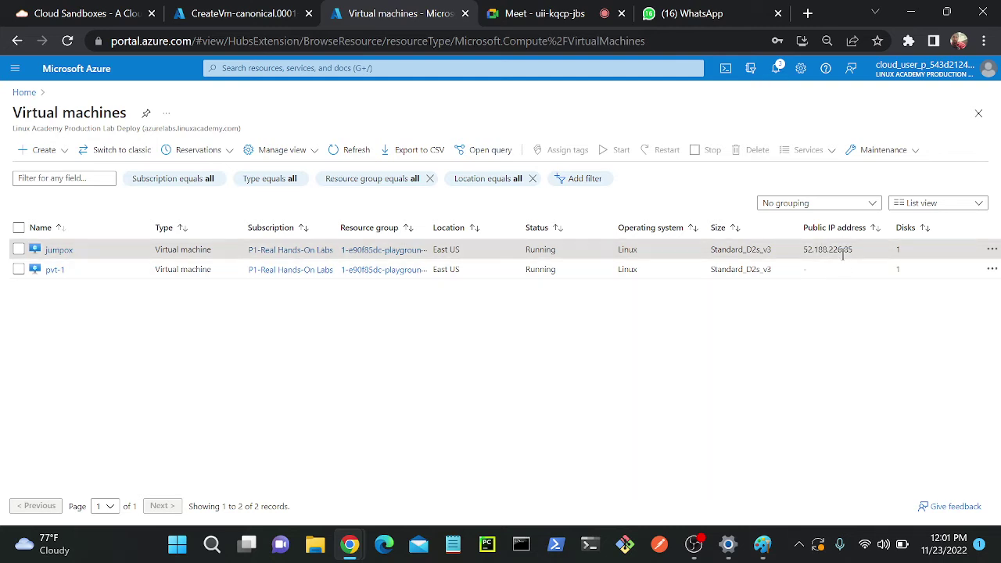
left_click(521, 544)
type("ssh ")
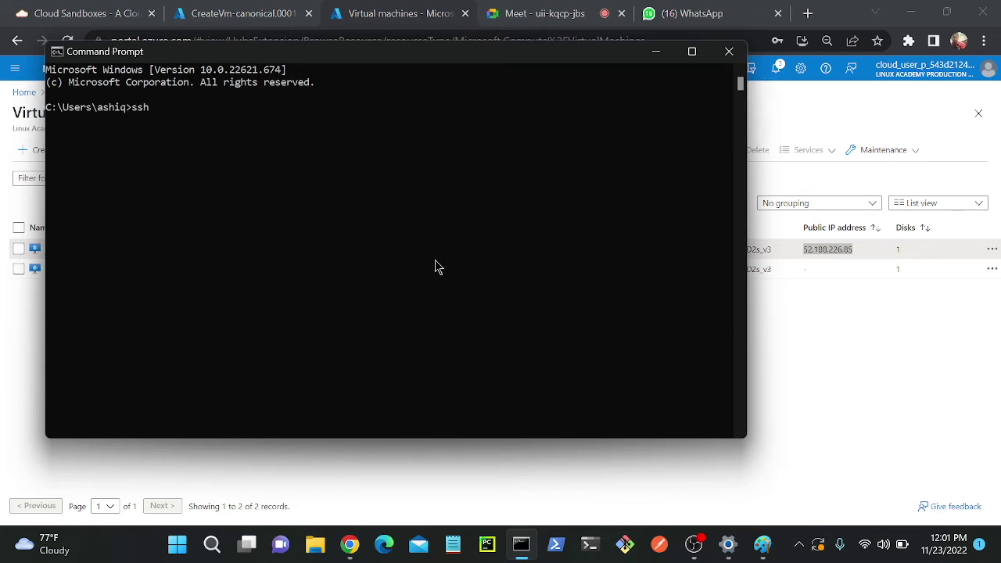
type("ashiq@")
- SSH into jumpox at 52.188.226.85, accepting the host key and entering the password
key("ctrl+v")
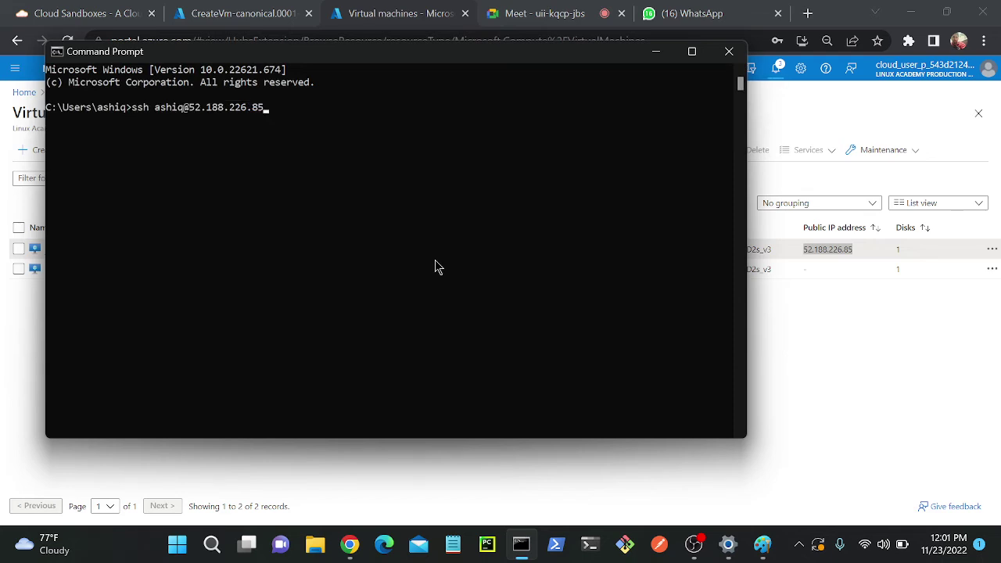
key("Return")
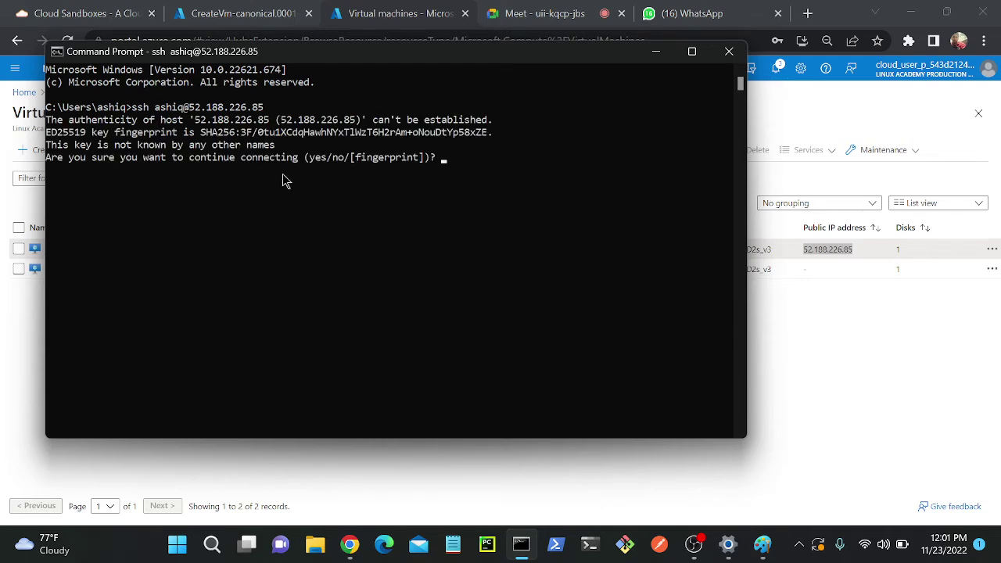
type("yes")
key("Return")
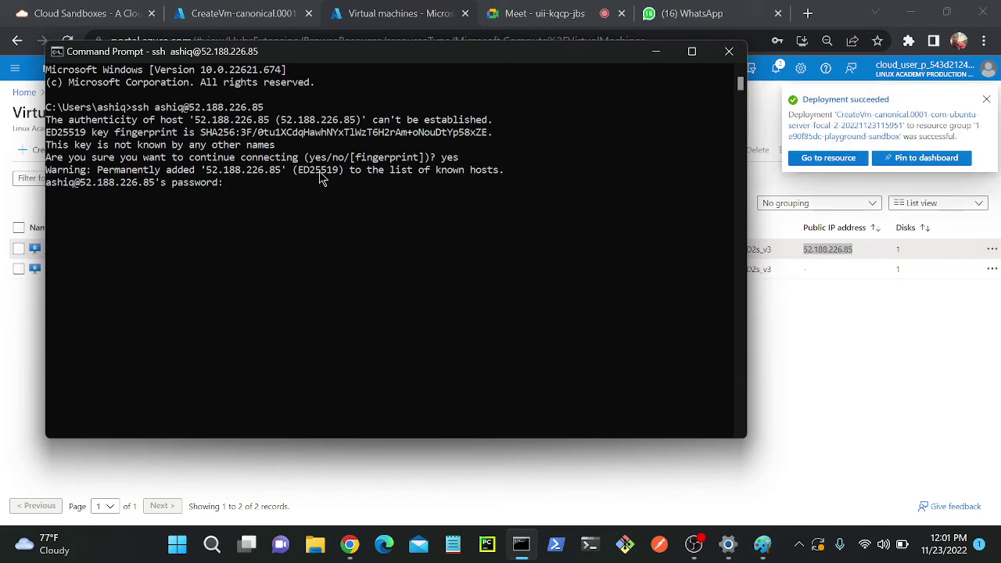
key("Return")
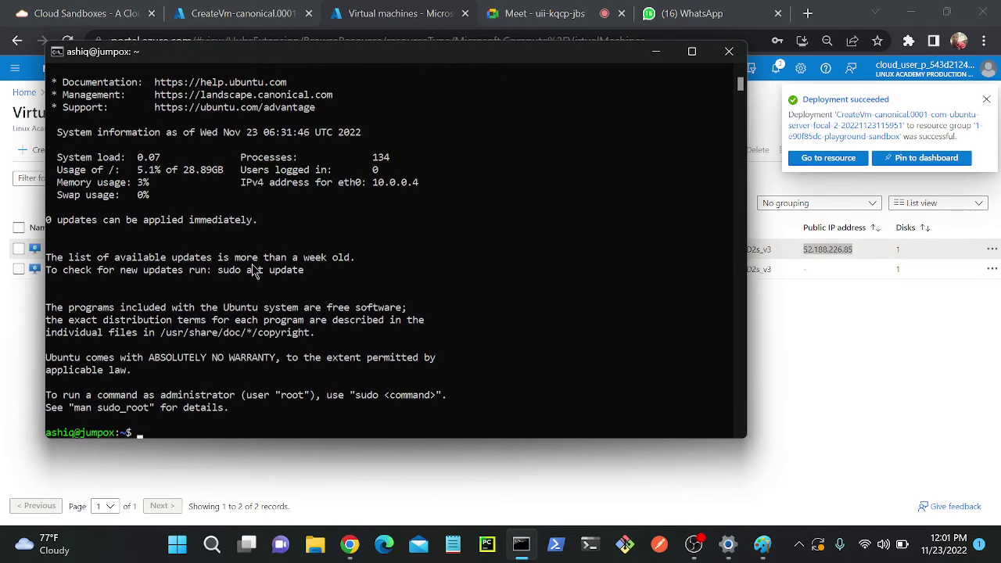
- Clear the jumpox terminal screen down to a fresh prompt
left_click_drag(81, 434, 121, 436)
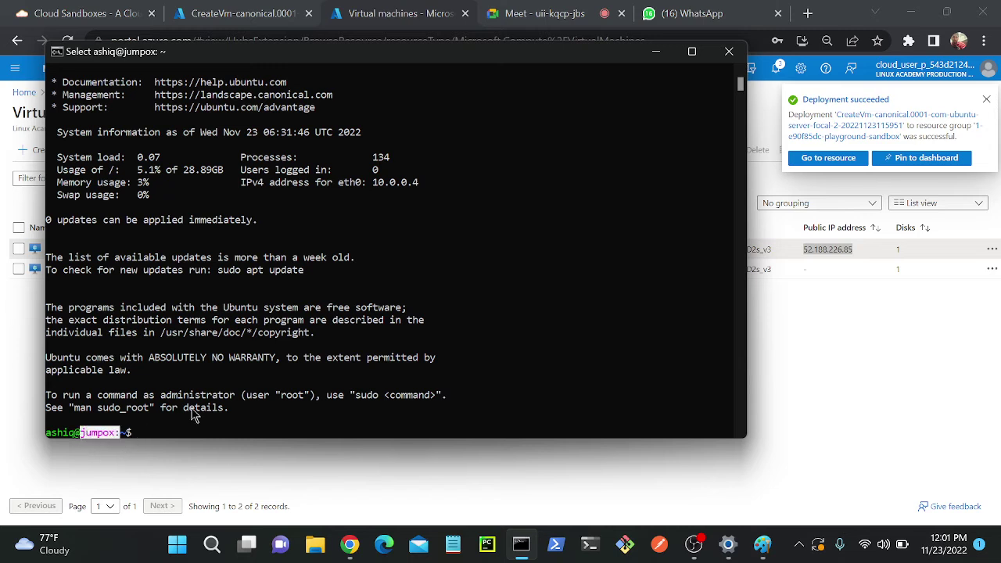
left_click(295, 334)
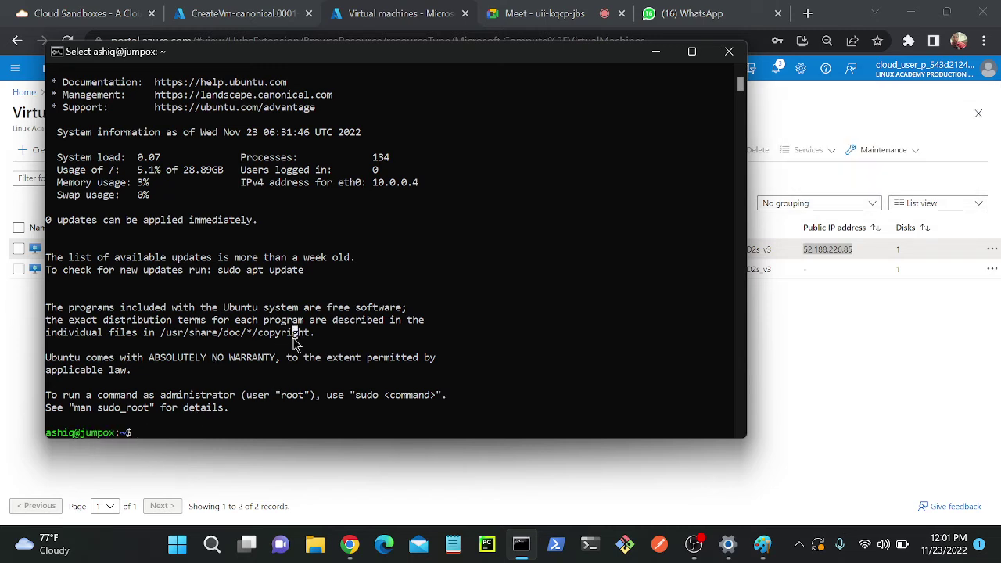
key("Escape")
key("ctrl+l")
key("Return")
key("Return")
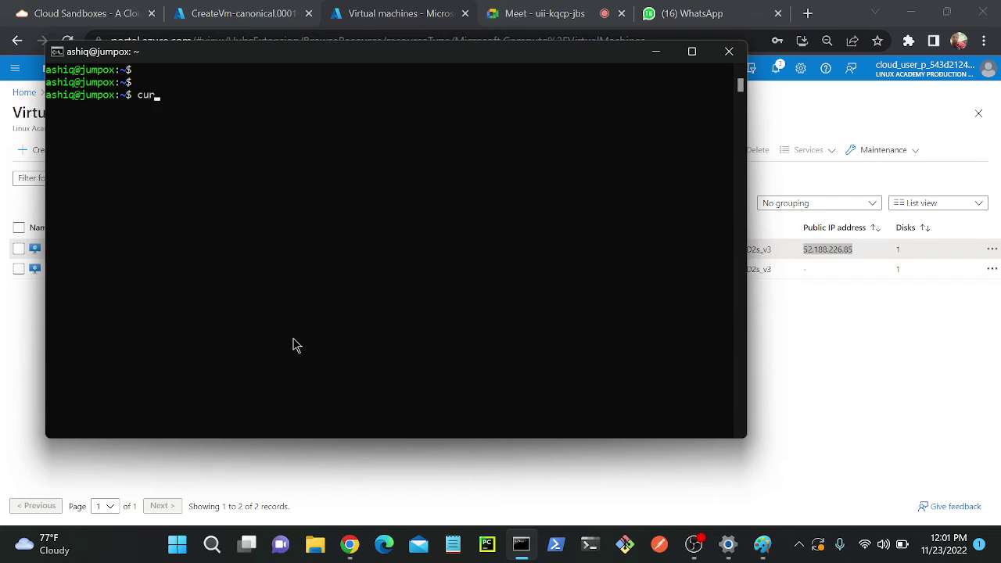
- Run curl ifconfig.me on jumpox, which returns outbound IP 52.188.226.85
type("curl ifconfig.me")
key("Return")
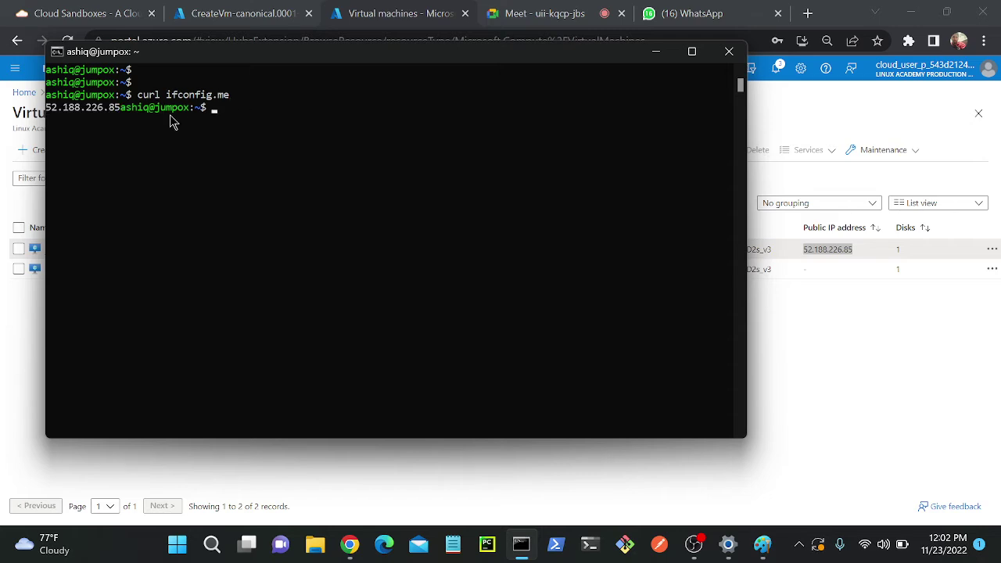
left_click_drag(47, 110, 120, 113)
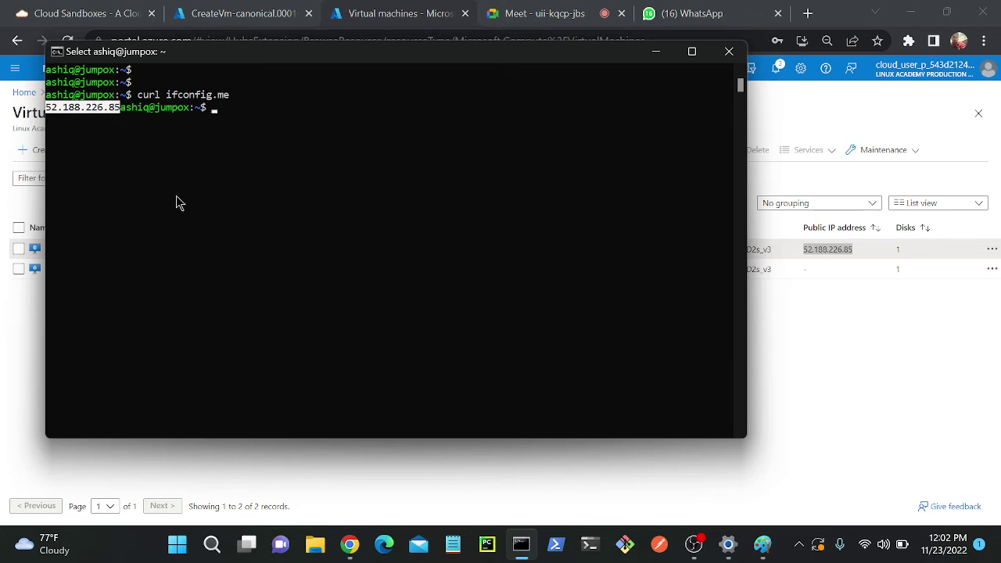
- Resize the terminal font and move the window aside to reveal the VM list
scroll(111, 122, "down", 5)
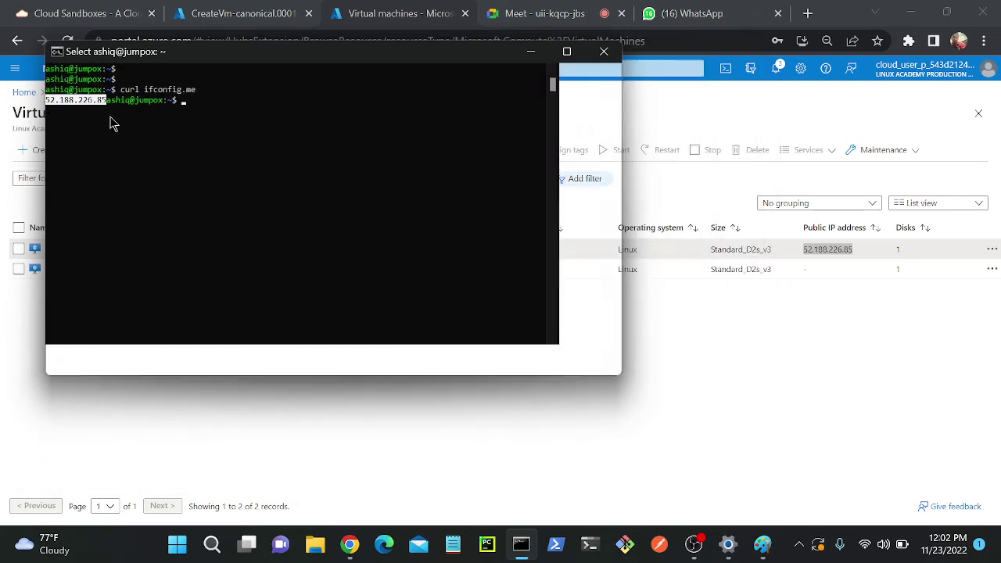
scroll(111, 123, "up", 3)
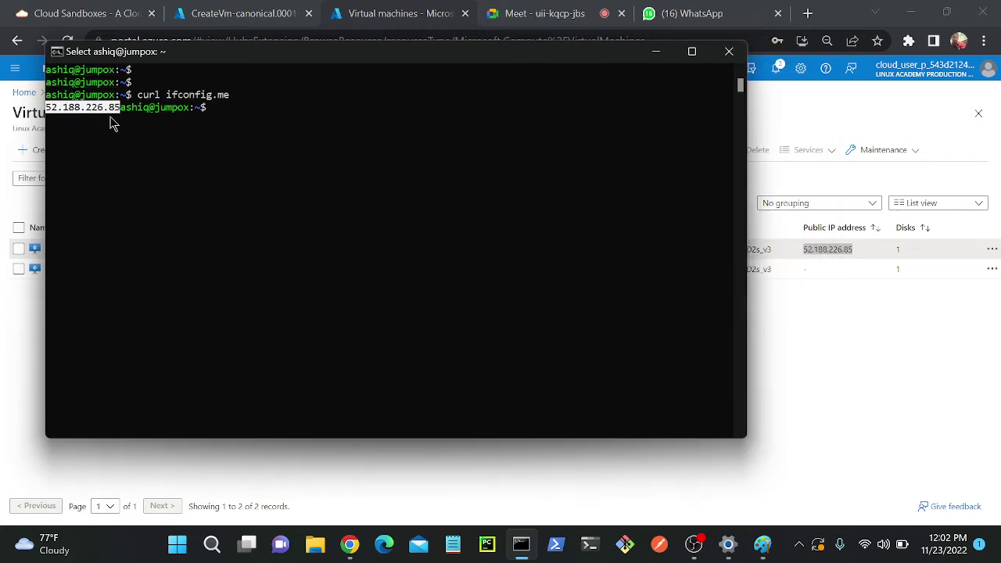
scroll(111, 123, "down", 2)
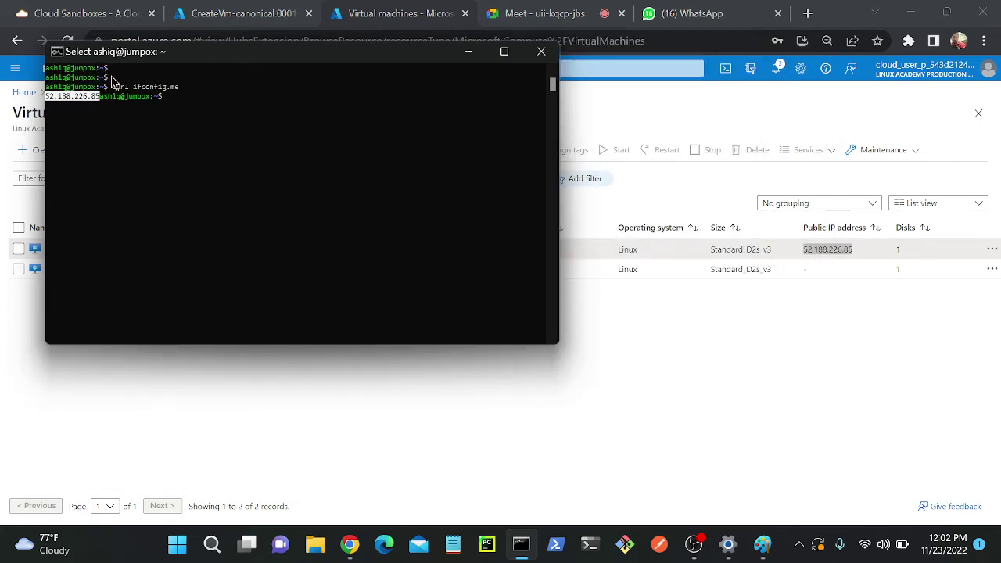
scroll(112, 81, "up", 3)
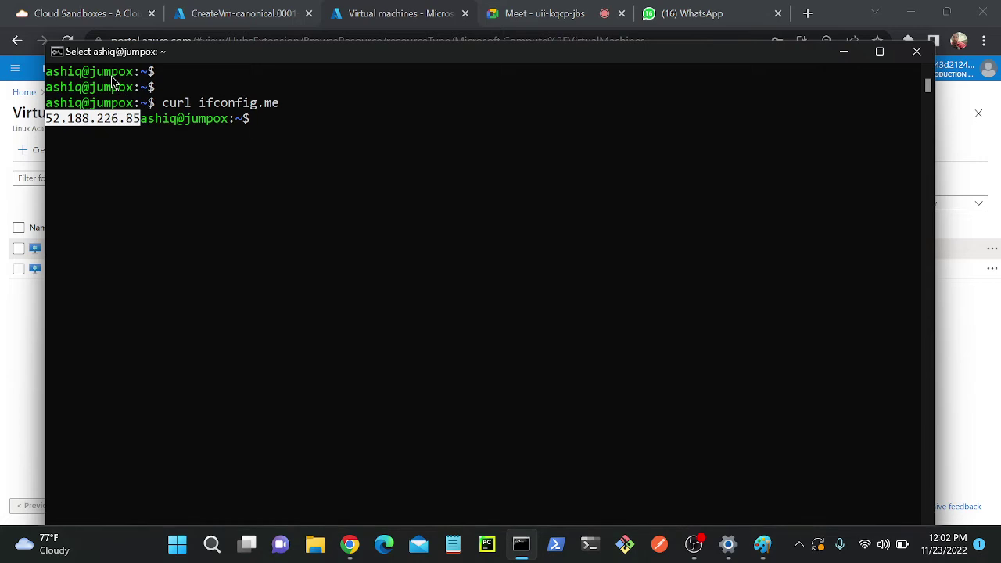
scroll(112, 82, "up", 1)
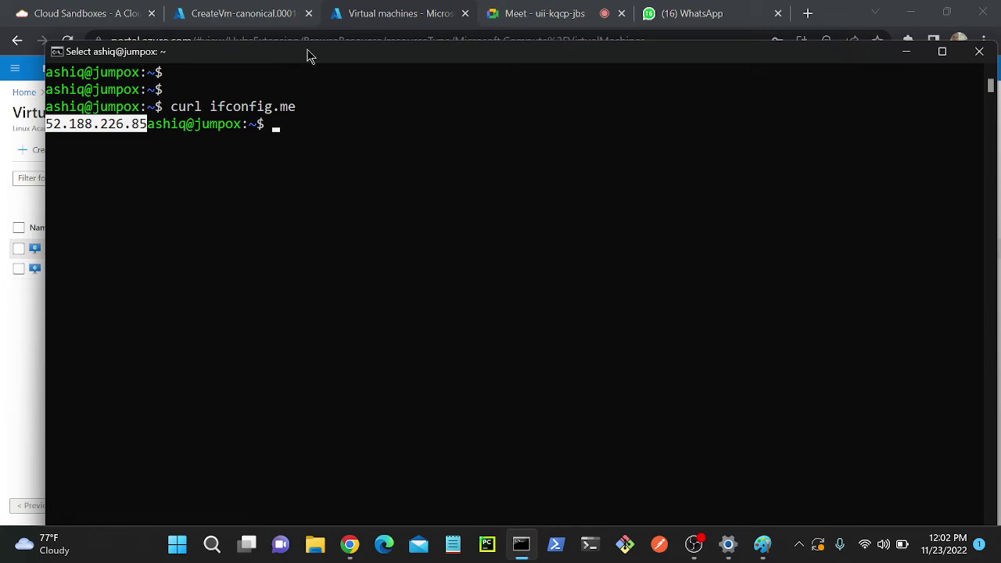
left_click_drag(308, 54, 566, 339)
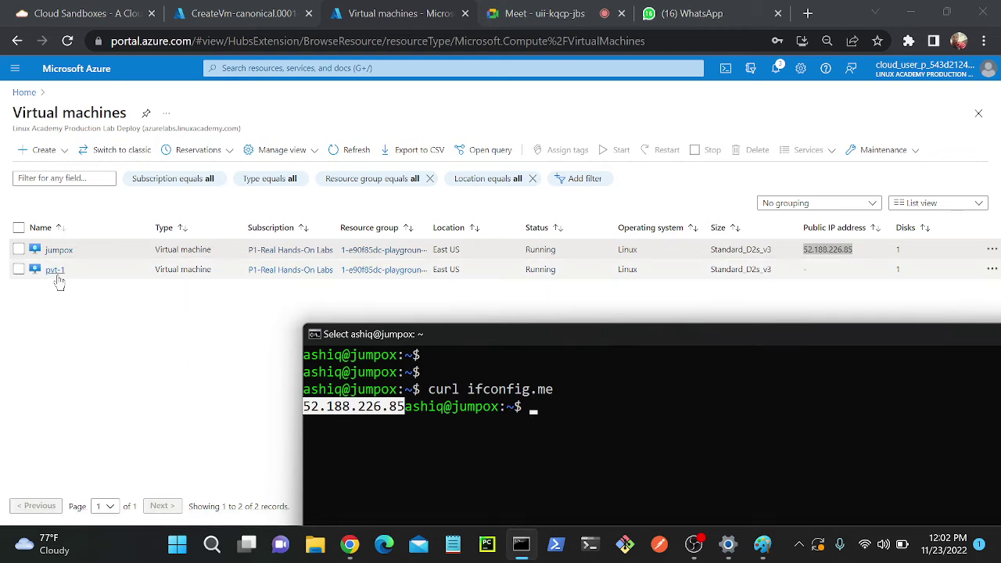
- Refresh the VM list, open pvt-1, and select its private IP 10.0.1.4
left_click(338, 149)
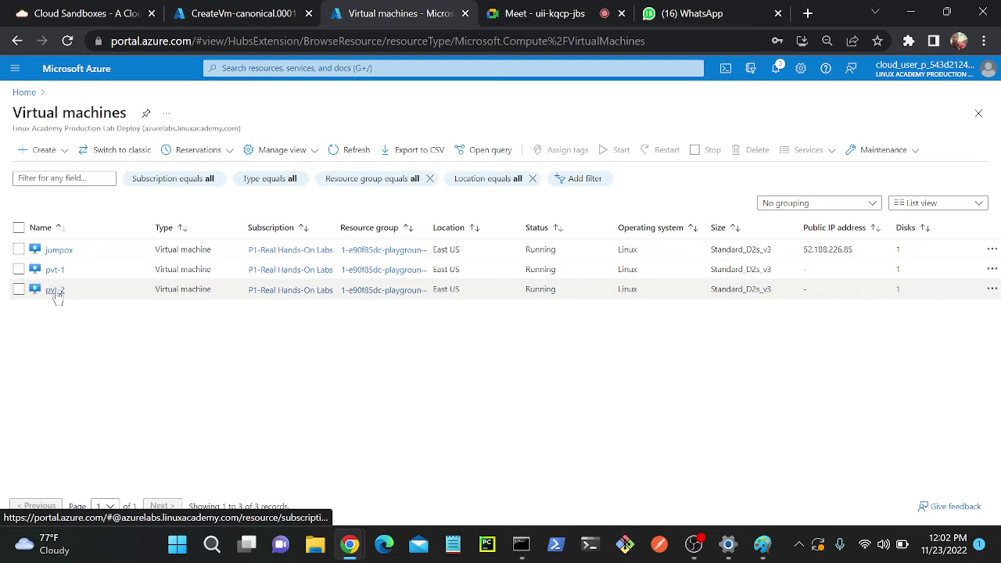
left_click(57, 270)
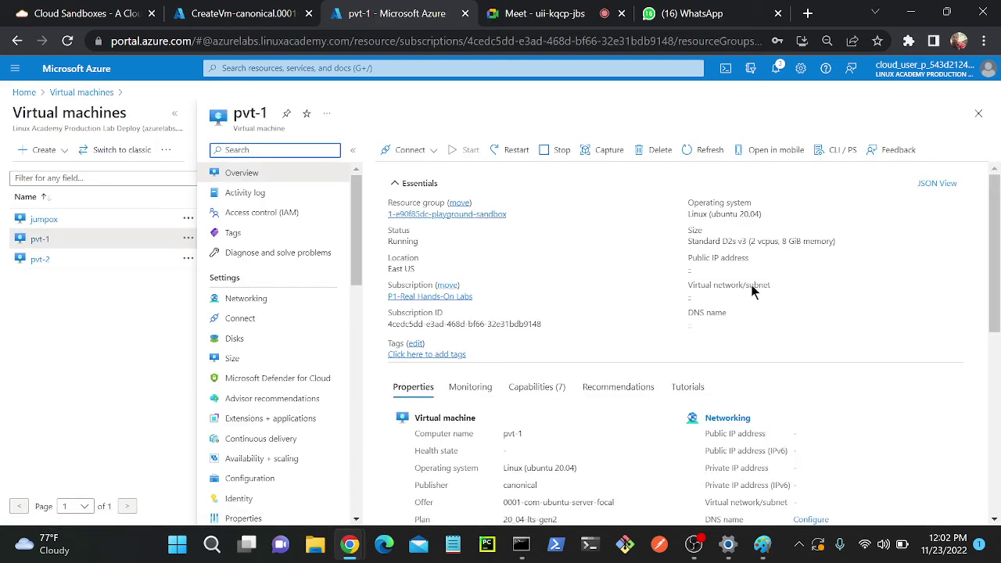
double_click(812, 467)
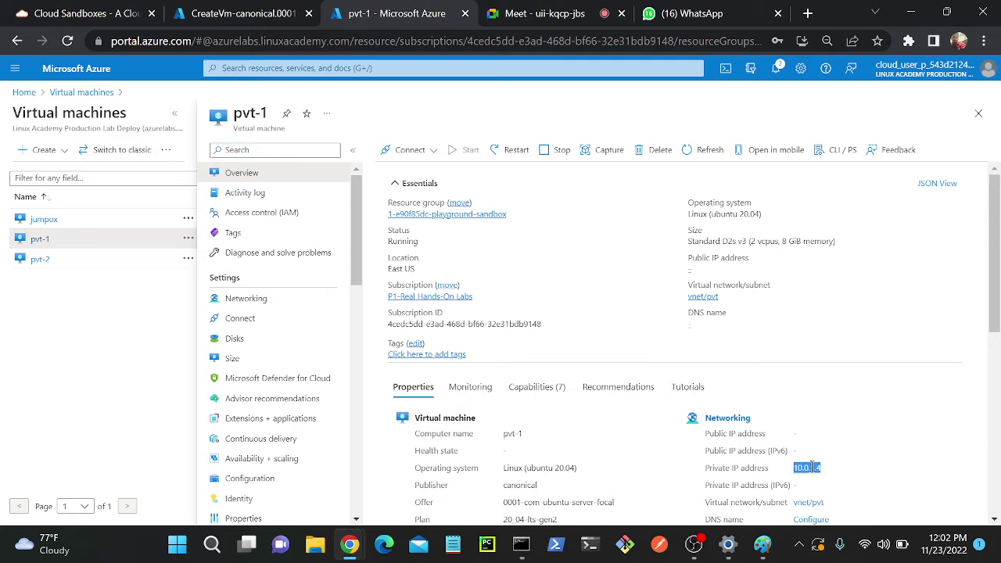
- Bring the jumpox terminal forward and begin an ssh command to 10.0.1.4
left_click(521, 543)
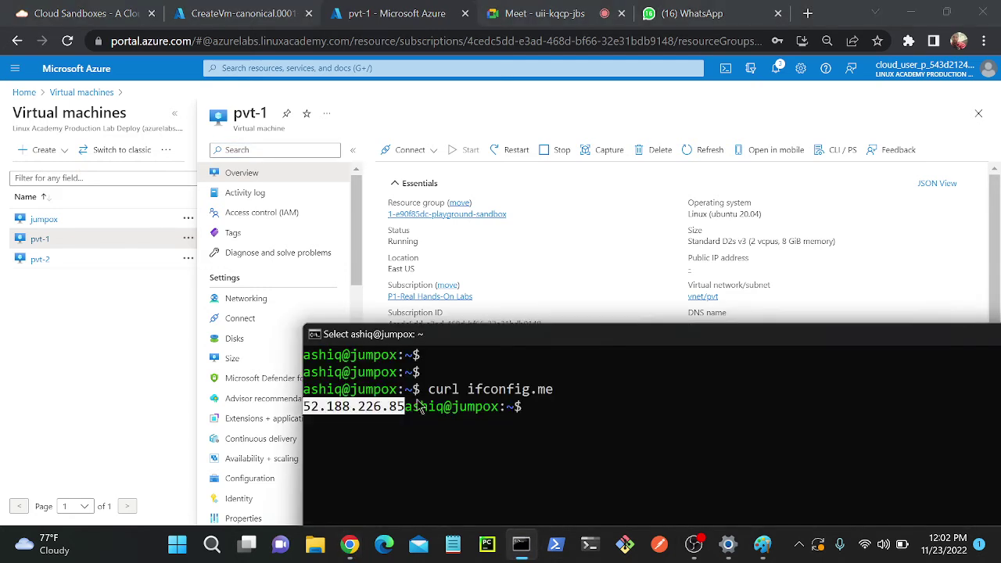
left_click_drag(462, 327, 280, 102)
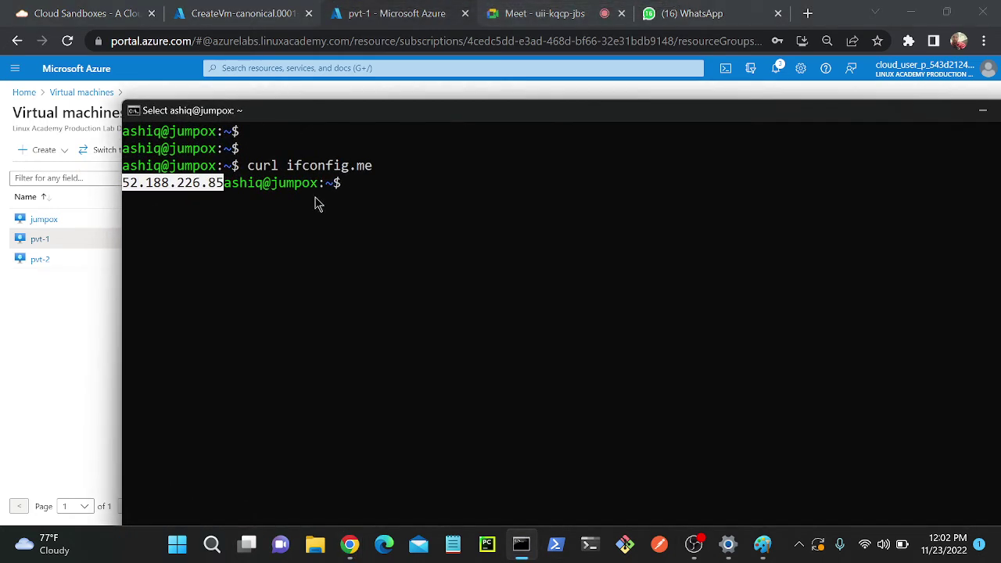
key("Escape")
type("ssh ")
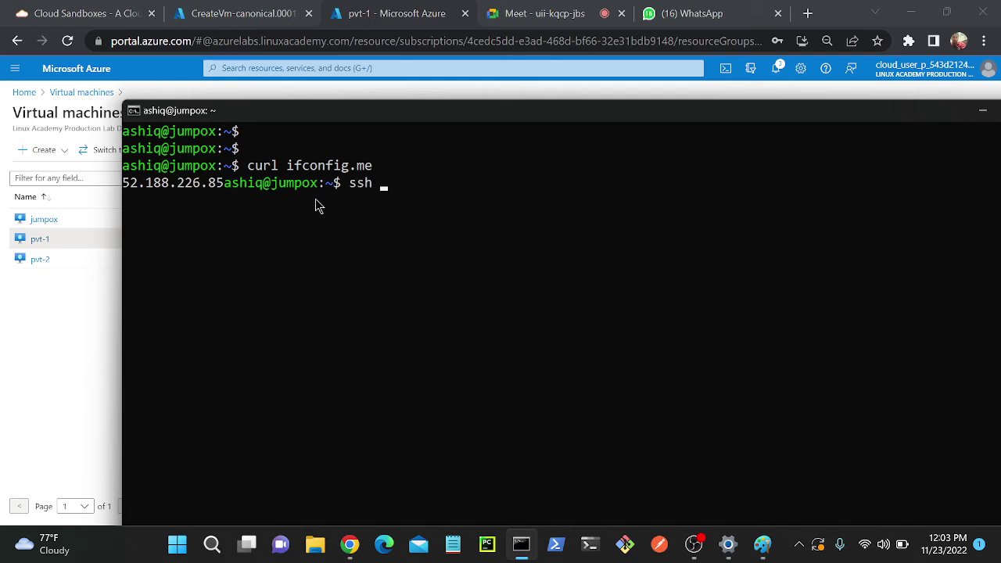
type("ashiq@")
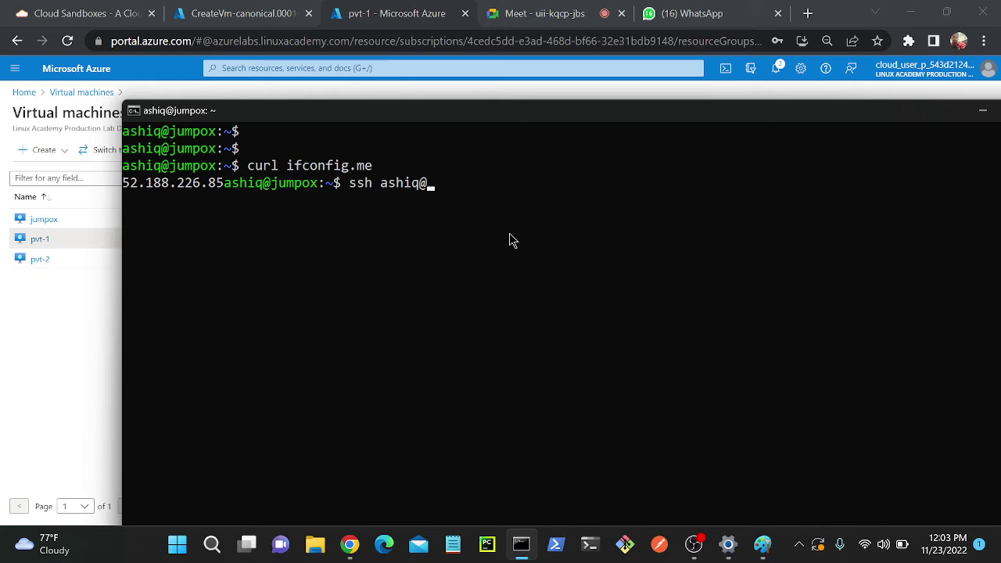
type("10.0.1.4")
- SSH from jumpox into pvt-1 at 10.0.1.4, accept its host key, and maximize the terminal
key("Return")
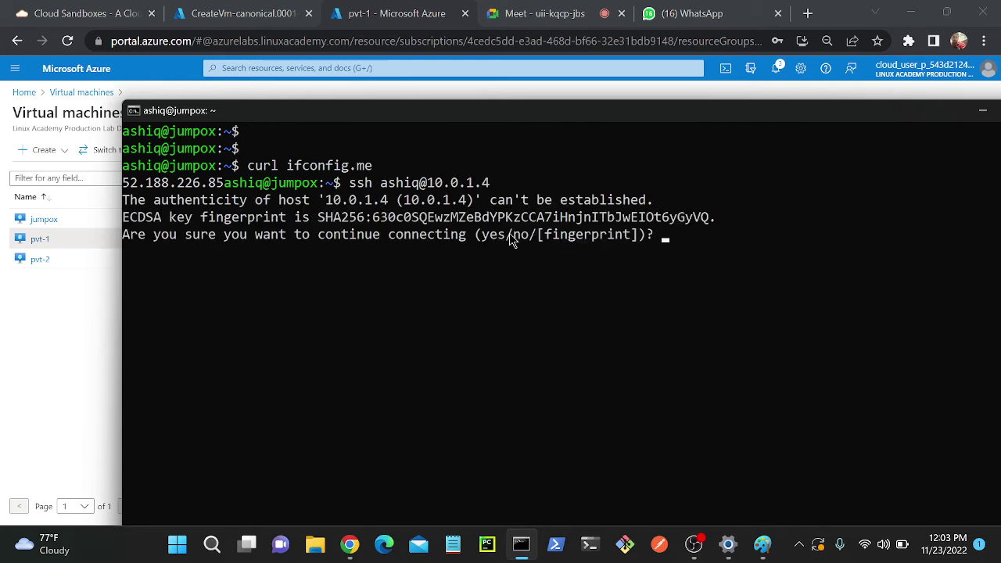
type("yes")
key("Return")
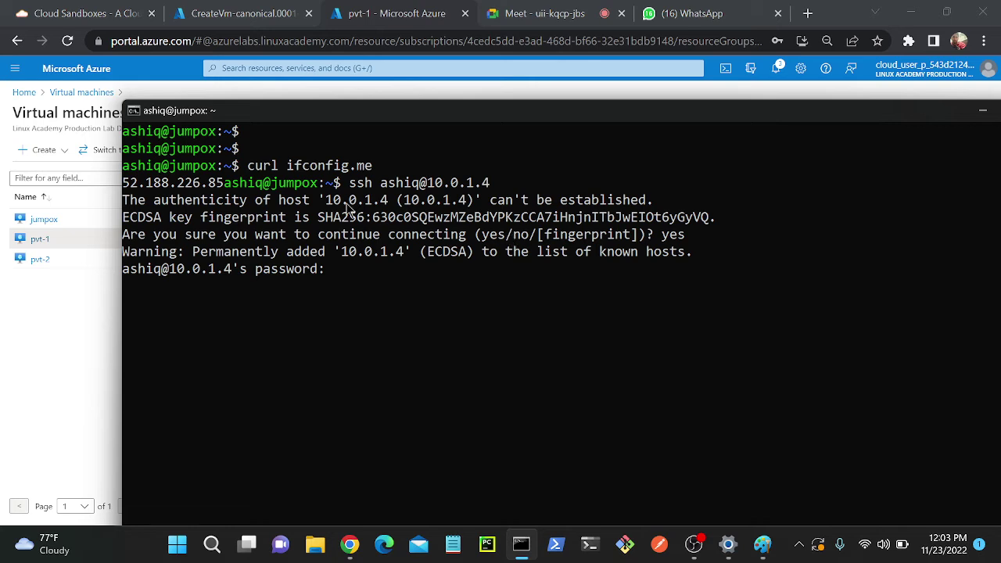
left_click_drag(343, 183, 493, 190)
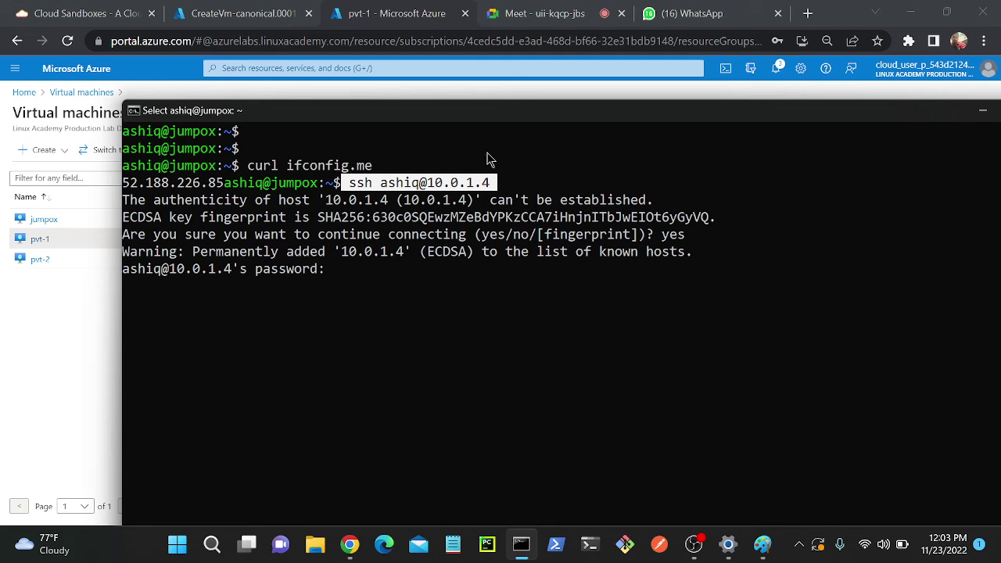
right_click(321, 275)
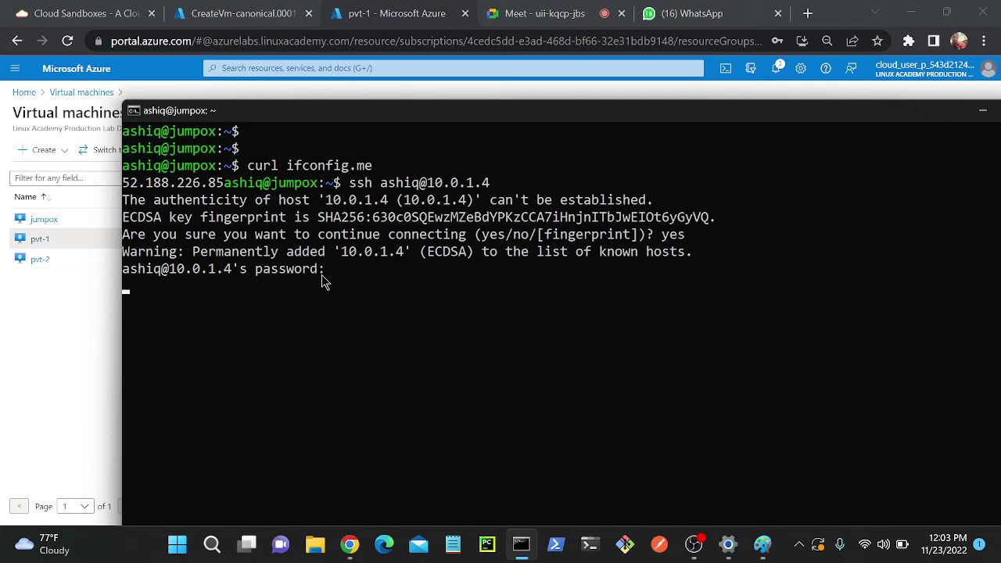
double_click(463, 112)
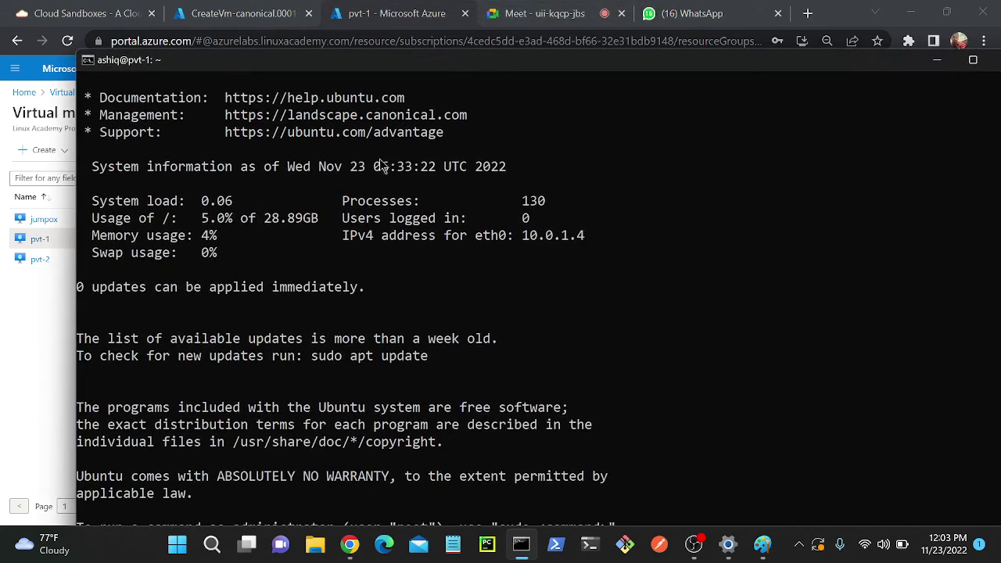
- Clear the pvt-1 terminal and switch to a root shell with sudo su
scroll(345, 247, "up", 2, "ctrl")
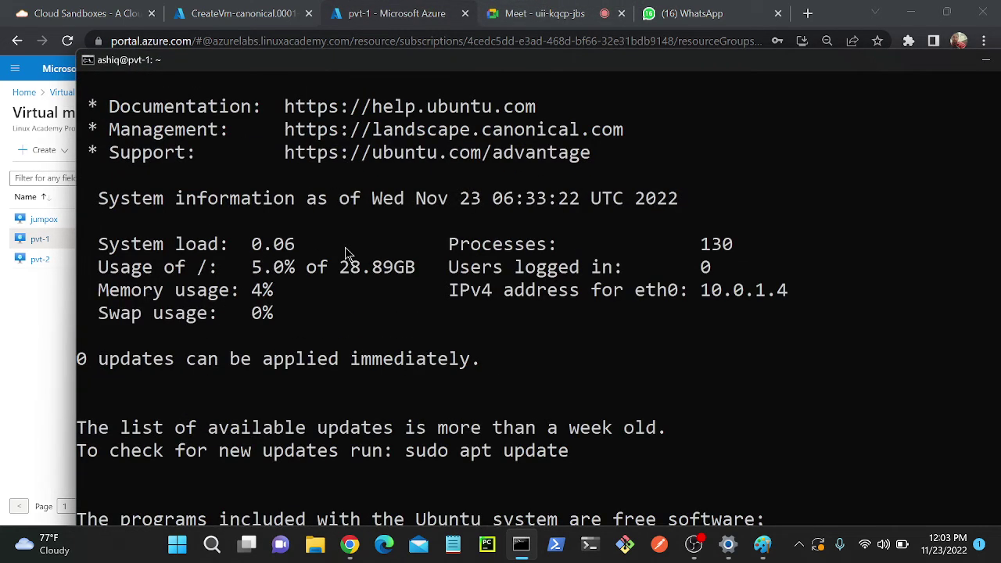
key("ctrl+l")
key("Return")
key("Return")
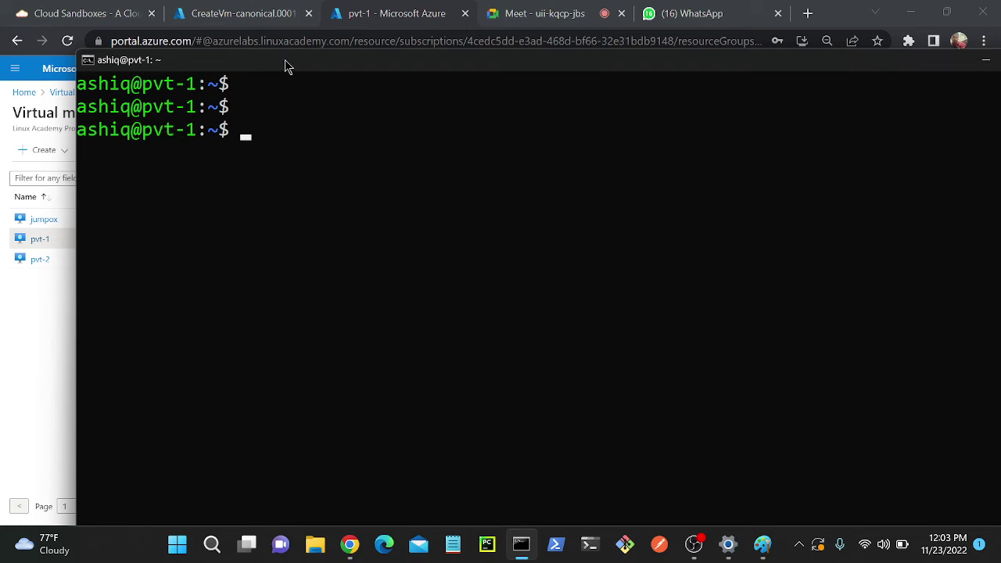
type("apt install")
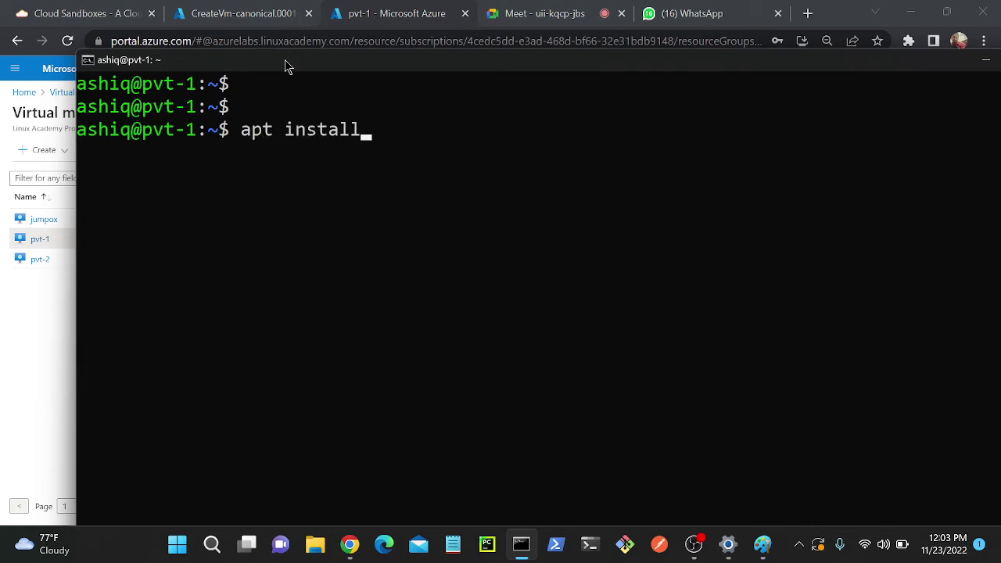
type("\\")
key("BackSpace")
key("BackSpace")
key("BackSpace")
key("BackSpace")
key("BackSpace")
key("BackSpace")
key("BackSpace")
key("BackSpace")
key("BackSpace")
key("BackSpace")
key("BackSpace")
key("BackSpace")
type("sudo su")
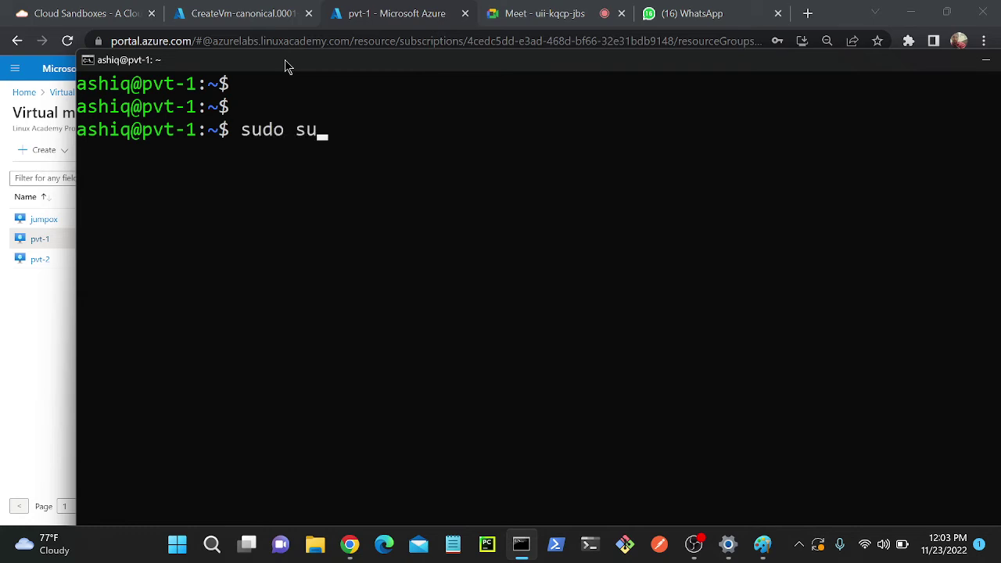
key("Return")
- Start apt install apache2, note the 8095 kB disk figure, answer n to abort, and clear the screen
type("ap")
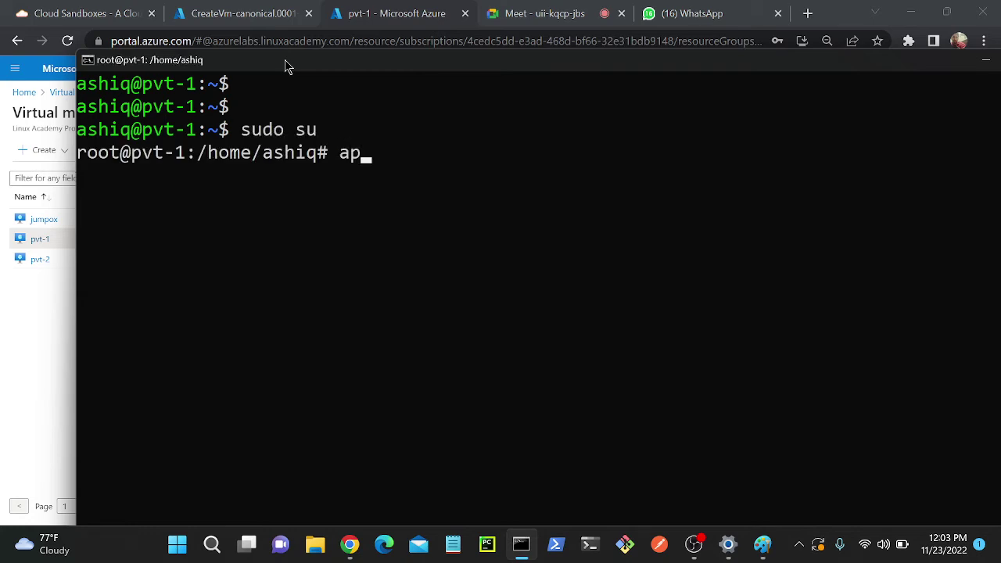
type("t install apache2")
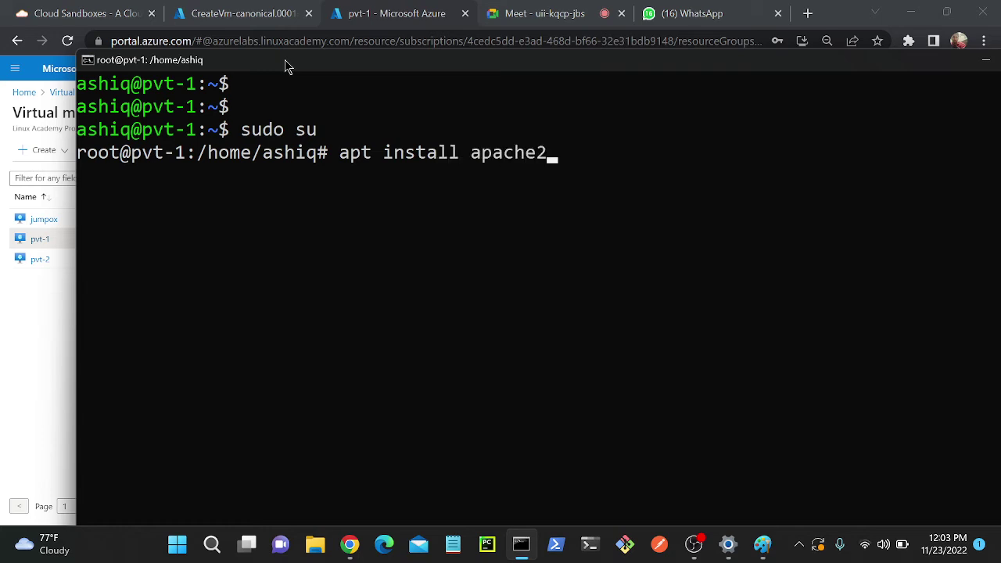
key("Return")
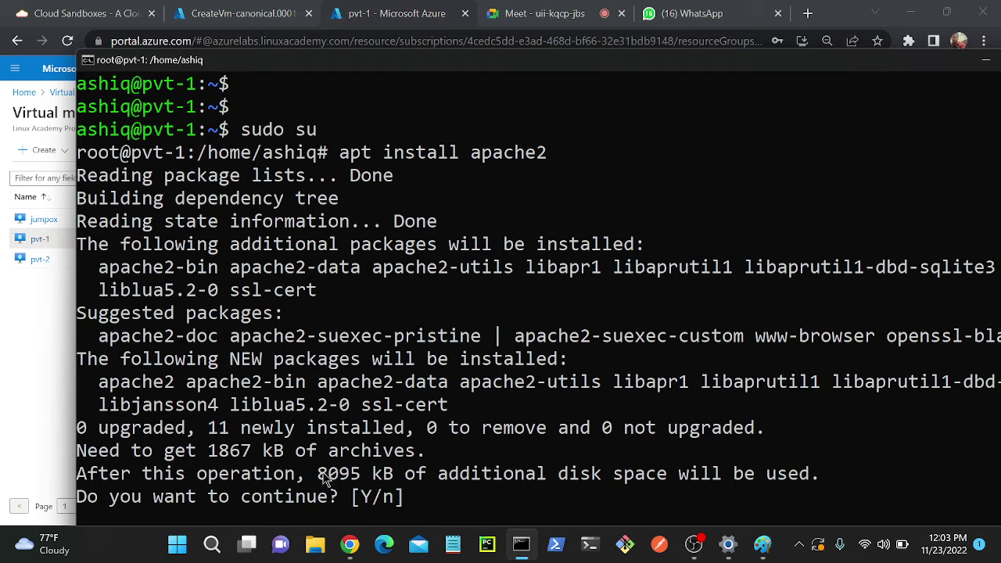
left_click_drag(319, 475, 361, 477)
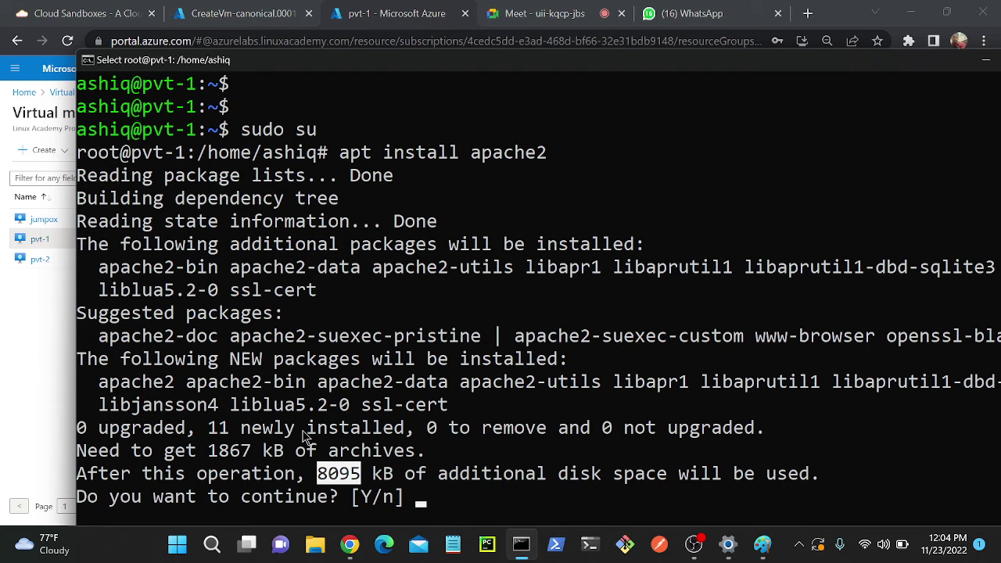
type("n")
key("Return")
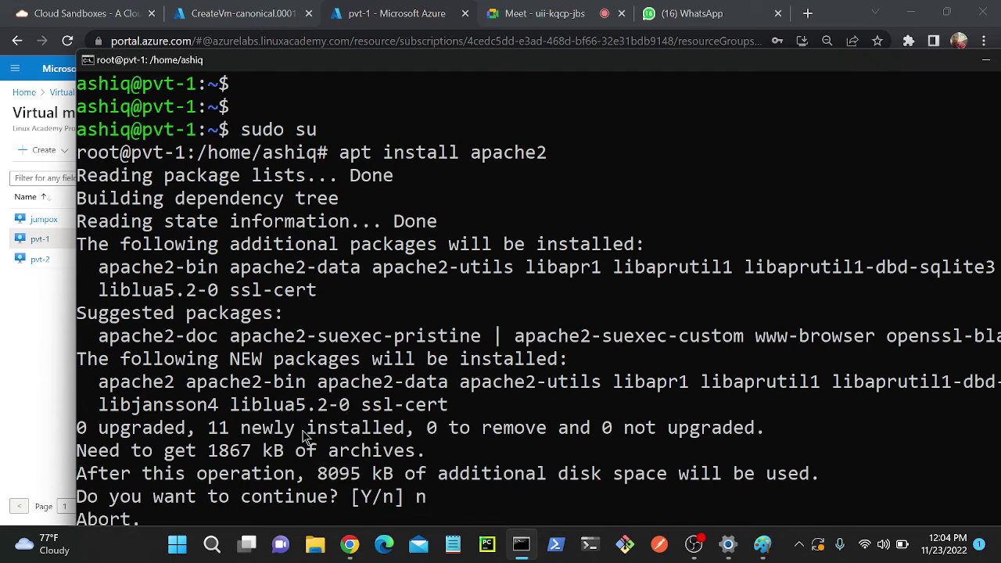
key("ctrl+l")
key("Return")
key("Return")
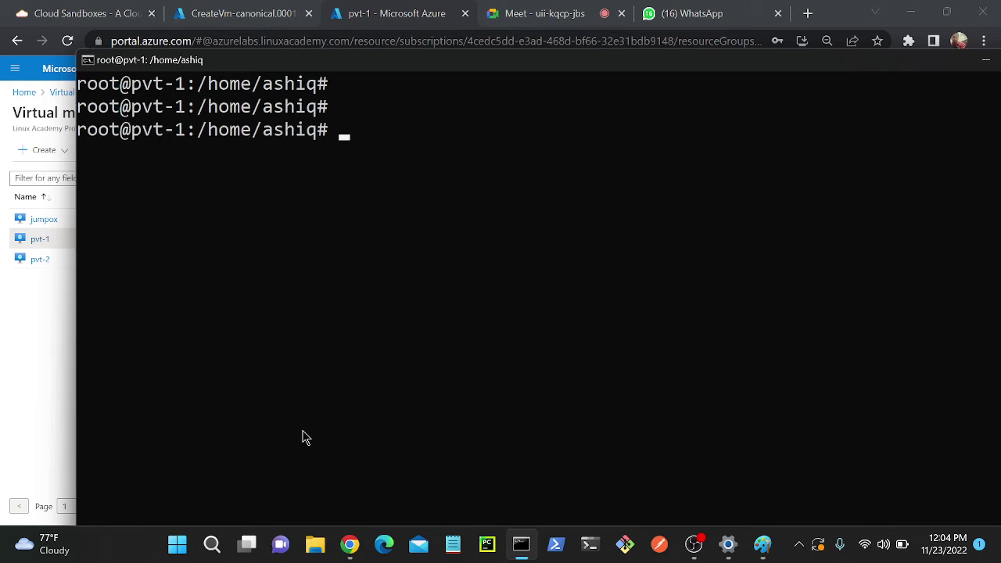
- Run curl ifconfig.me on pvt-1 to reveal its outbound IP 172.173.194.187
type("curl ifconfig.me")
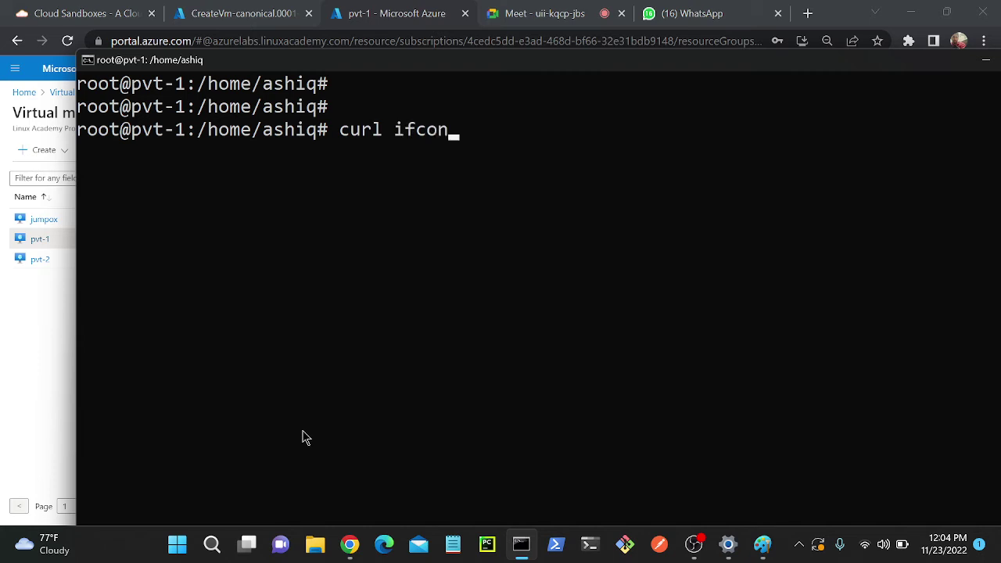
key("Return")
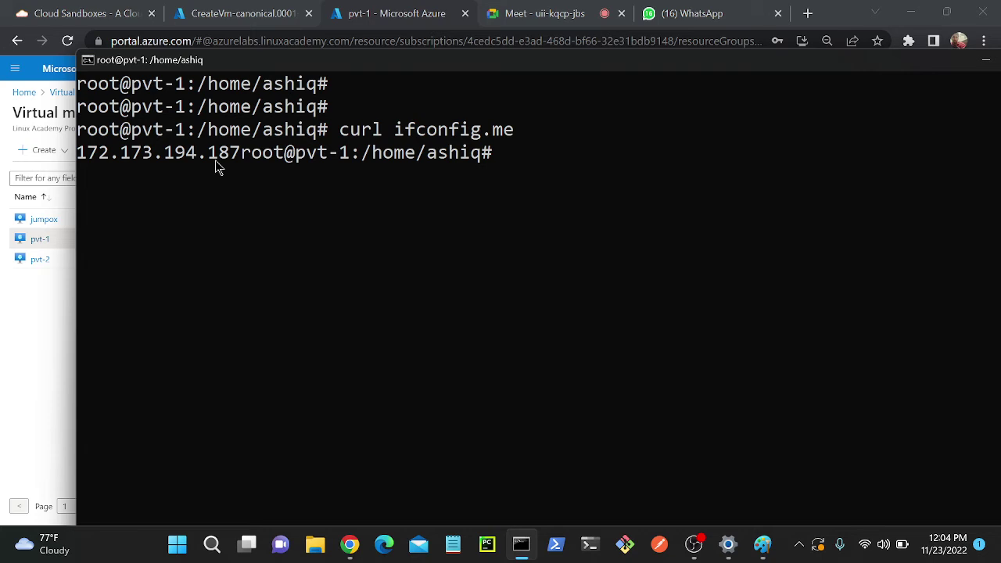
type("exi")
- Copy 172.173.194.187 into Notepad labelled 'pvt' and return to the Azure pvt-1 page
left_click_drag(241, 162, 87, 161)
key("ctrl+c")
left_click(453, 543)
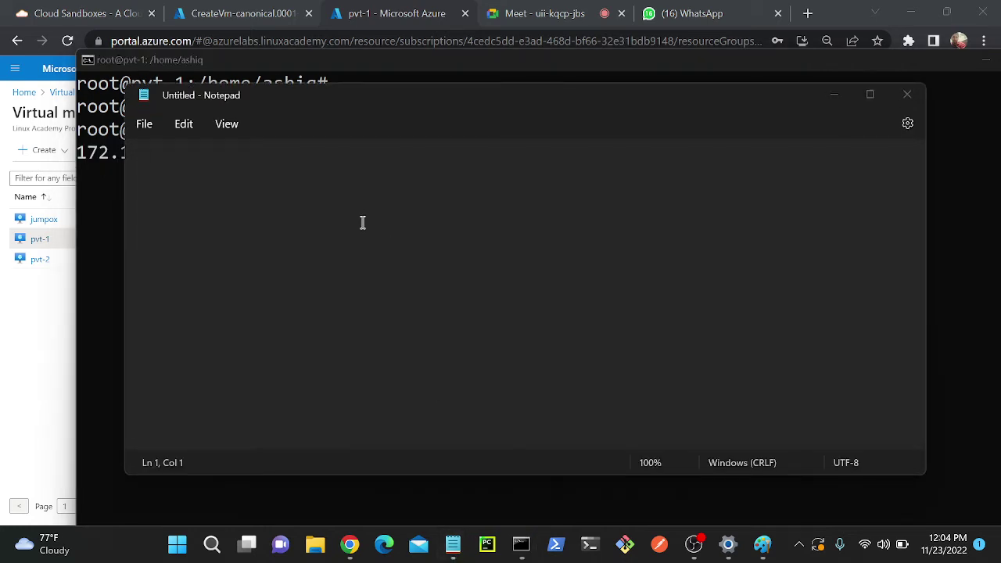
right_click(362, 221)
left_click(403, 124)
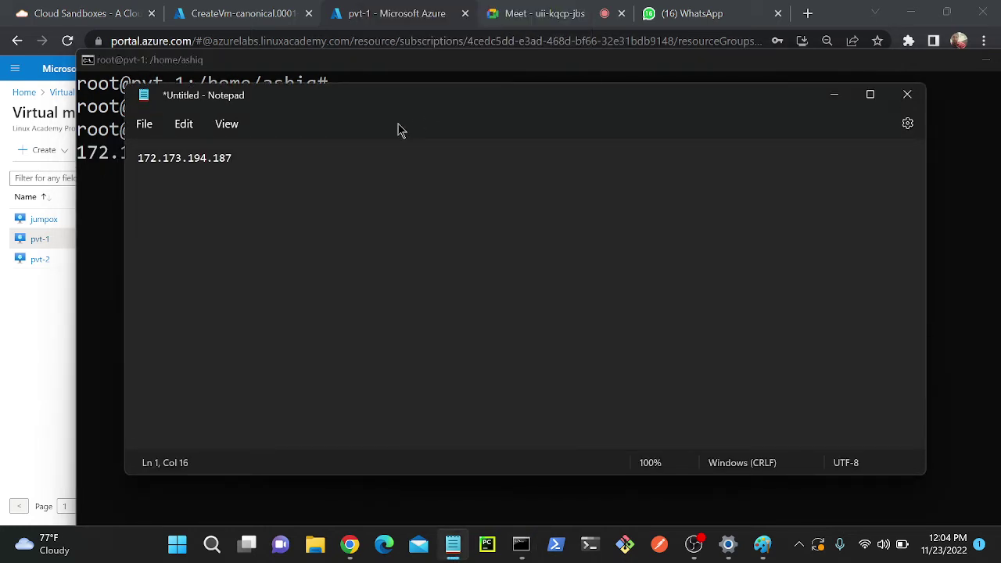
type("pvt")
key("Return")
left_click(442, 8)
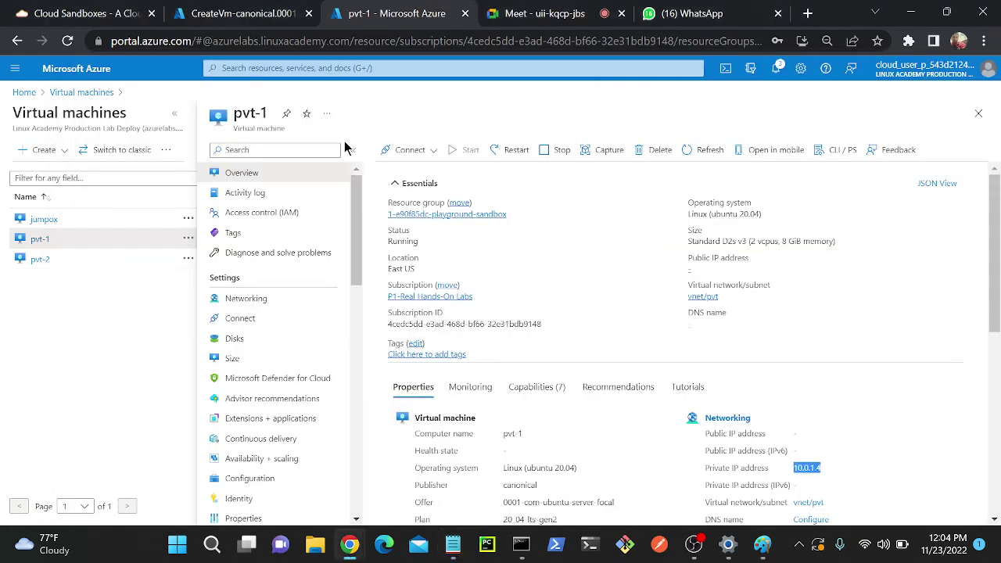
- Open pvt-2's details and copy its private IP 10.0.1.5
left_click(36, 262)
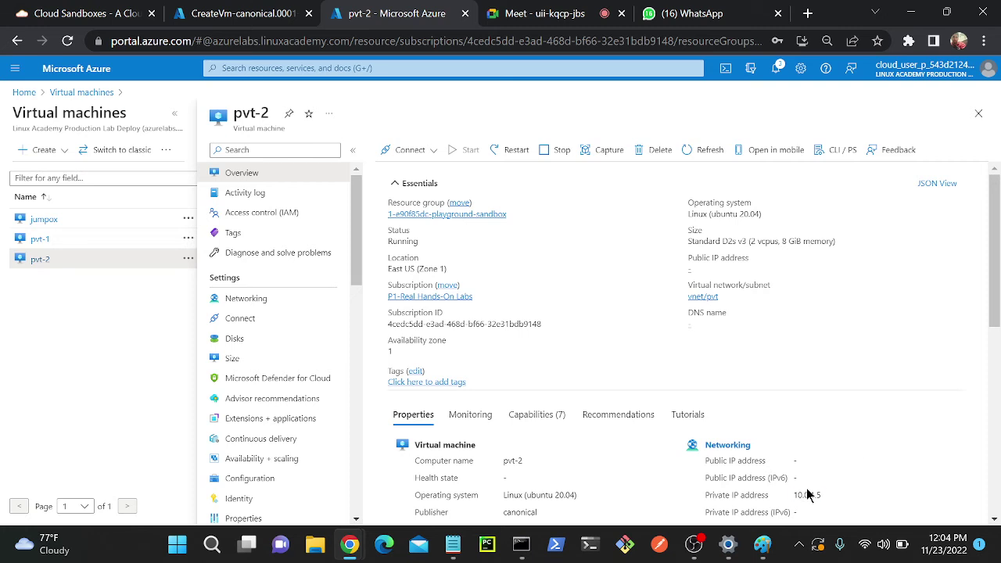
double_click(807, 494)
right_click(805, 496)
left_click(828, 391)
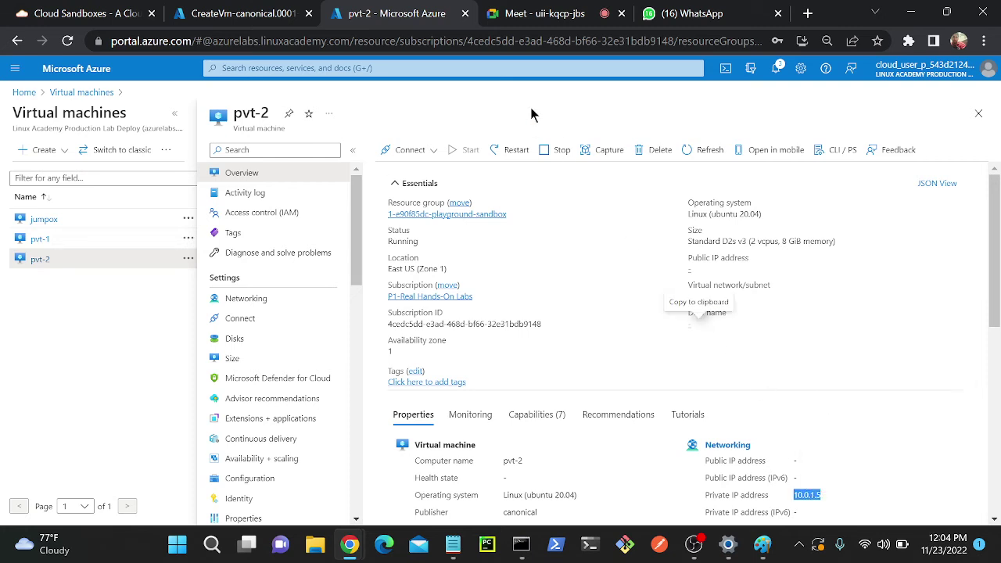
left_click(521, 543)
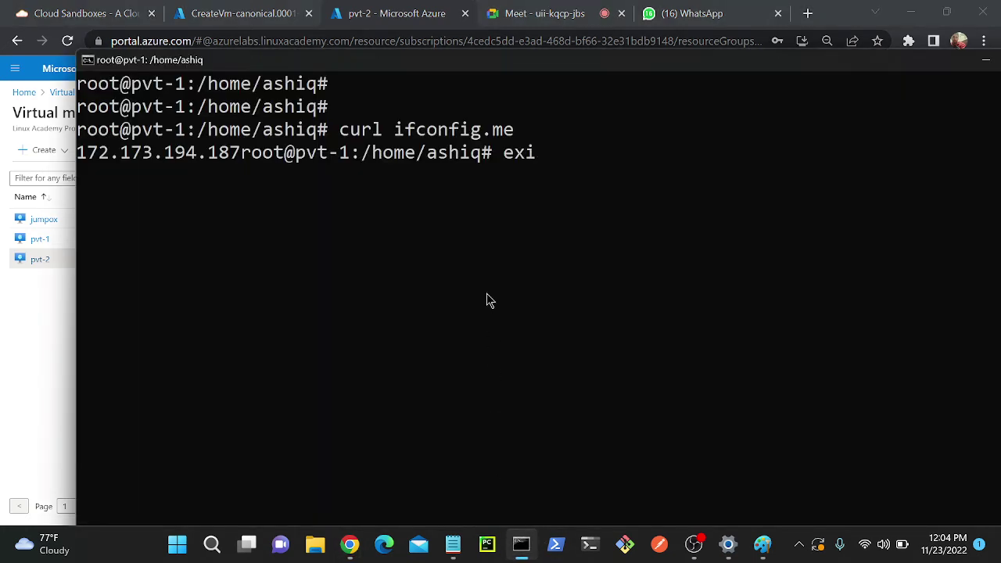
key("BackSpace")
key("BackSpace")
type("ssh ashiq@")
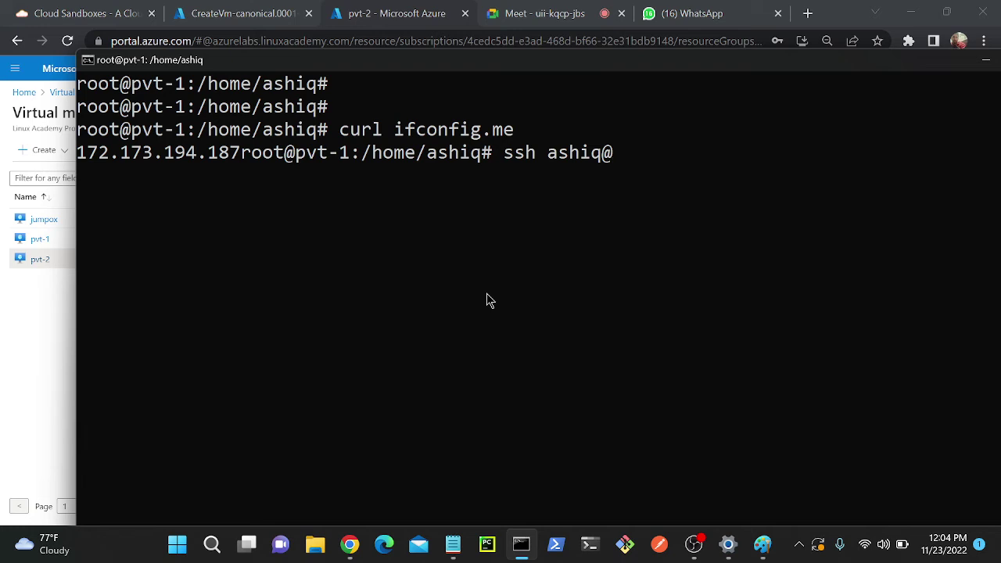
type("10.0.1.5")
key("Return")
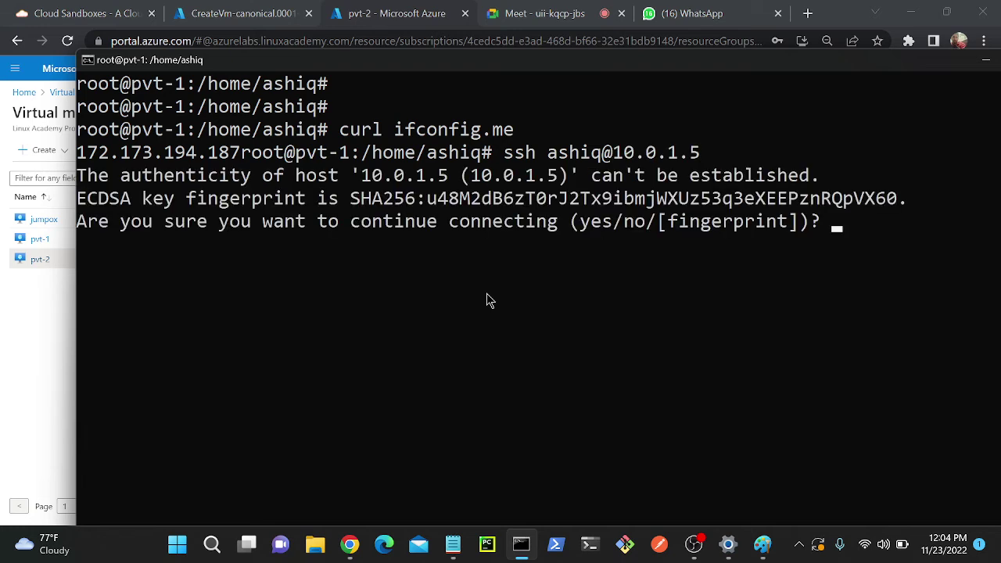
type("yes")
key("Return")
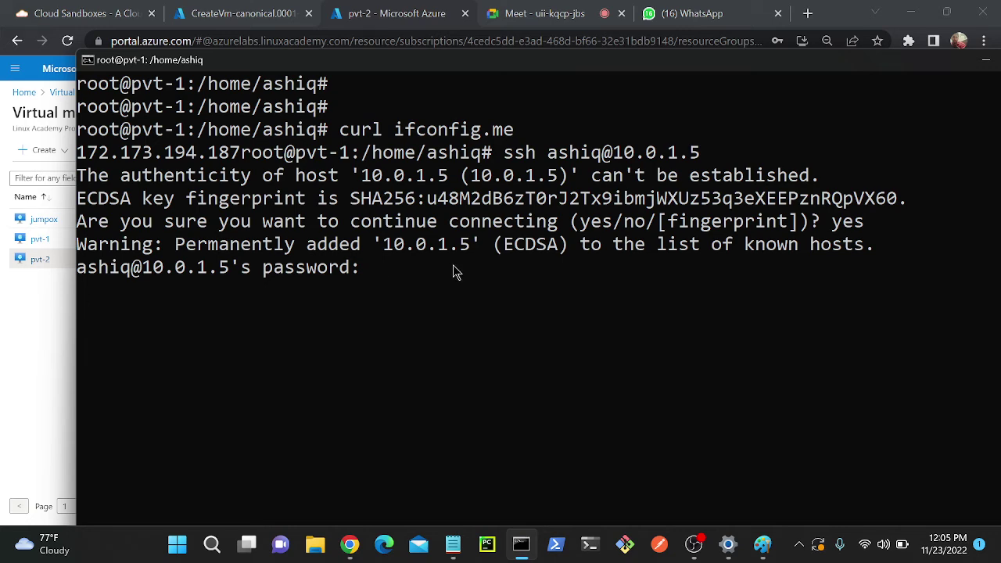
key("Return")
key("ctrl+l")
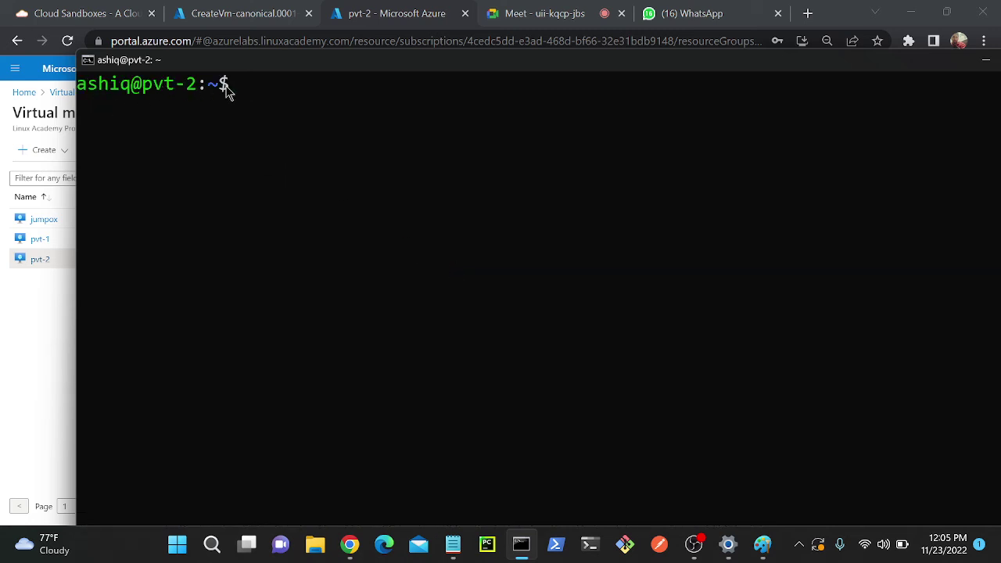
- Run curl ifconfig.me on pvt-2, fixing the culr typo, to get 52.188.228.73
key("Return")
key("Return")
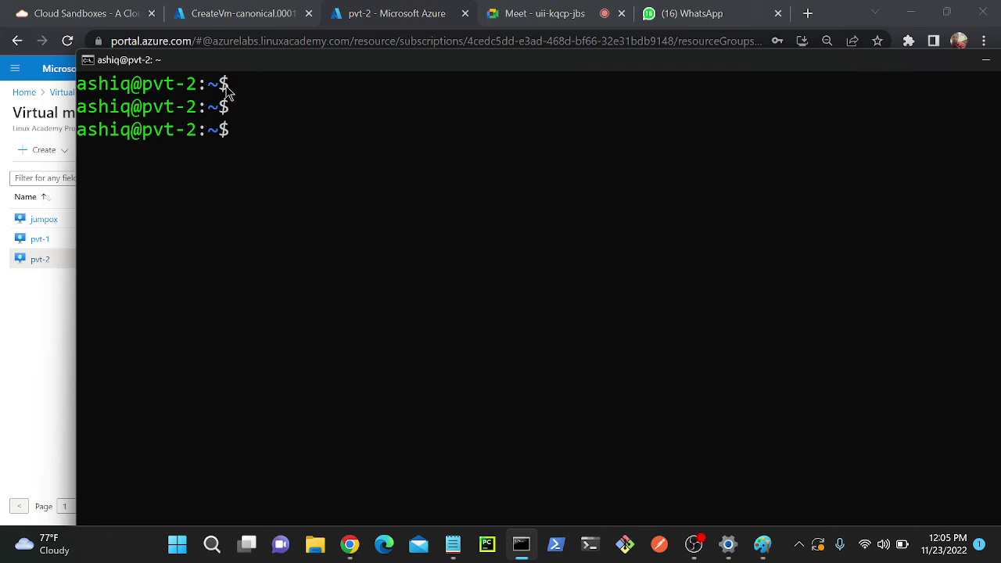
type("culr ifconfig")
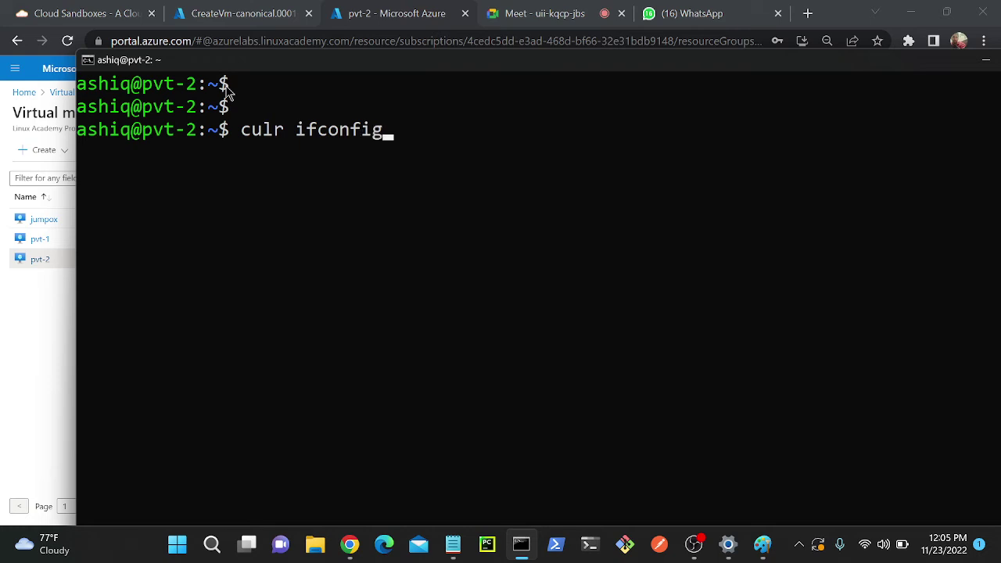
type(".me")
key("Up")
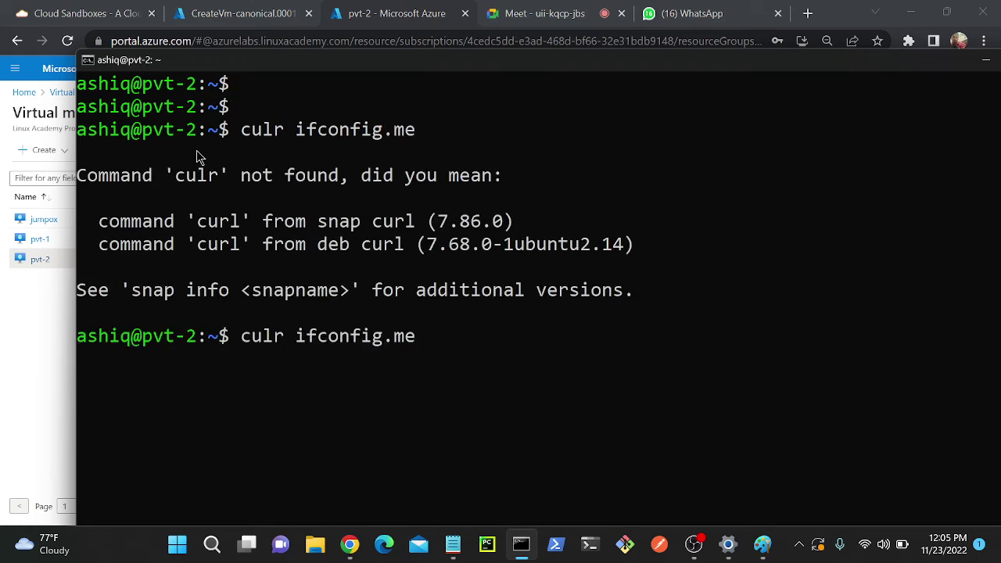
key("Left")
key("Left")
key("Left")
key("Left")
key("Left")
key("Left")
key("Left")
key("Left")
key("Left")
key("Left")
key("Left")
key("Left")
key("Left")
key("Right")
key("Right")
key("BackSpace")
key("BackSpace")
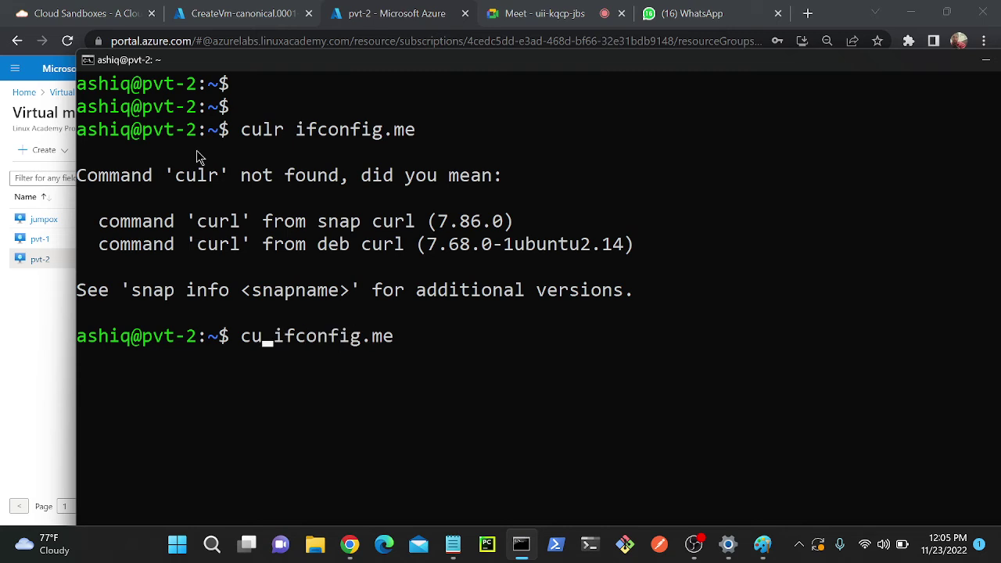
type("rl")
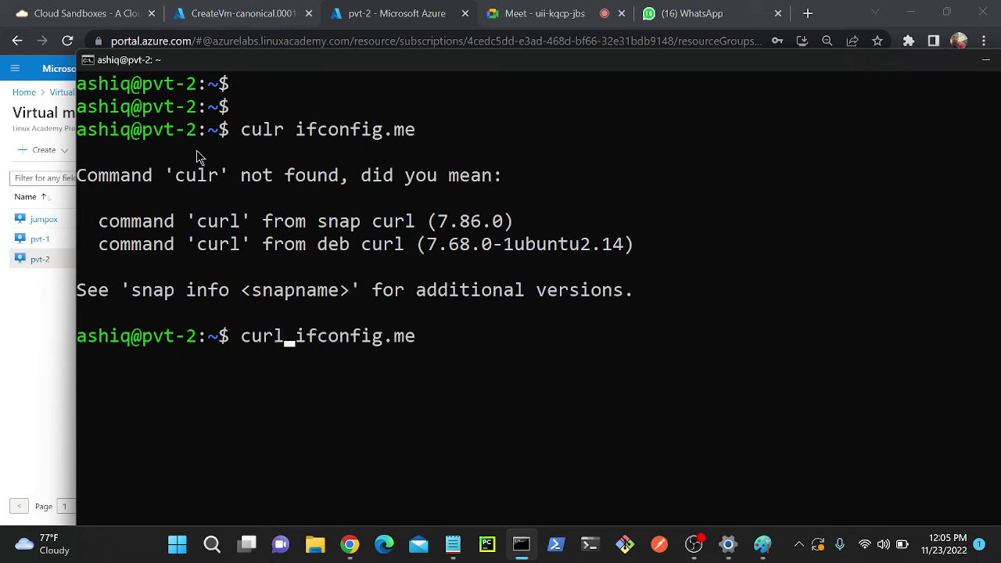
key("Return")
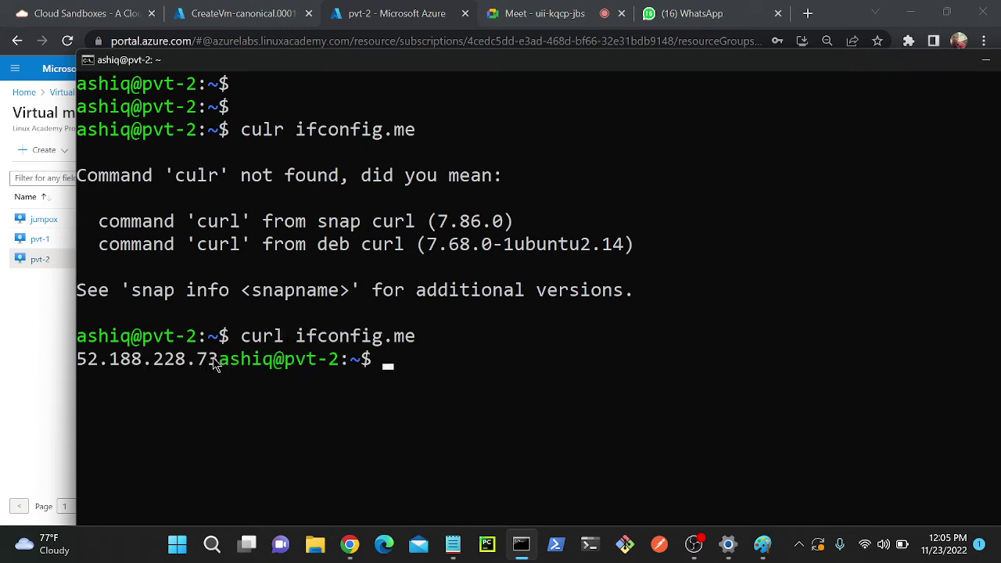
- Add 52.188.228.73 to Notepad as 'pvt 2', relabel the first IP 'pvt 1', and bring up Paint
left_click_drag(219, 360, 86, 363)
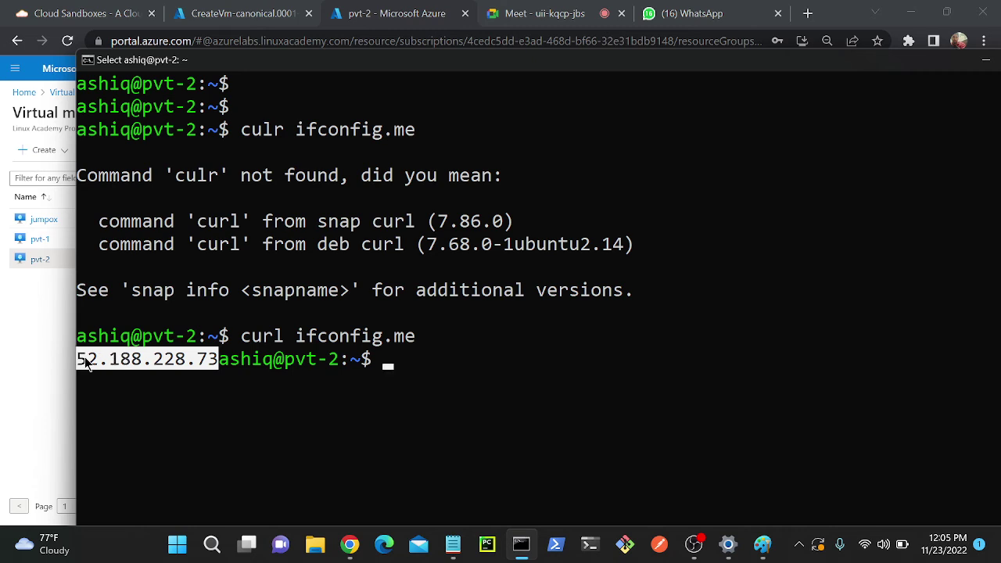
right_click(86, 363)
mouse_move(448, 550)
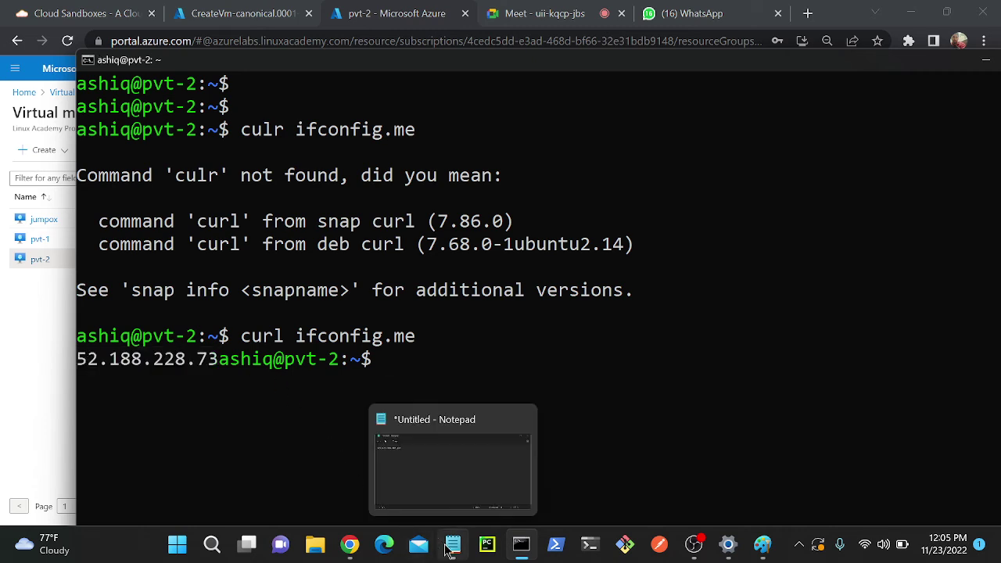
left_click(453, 546)
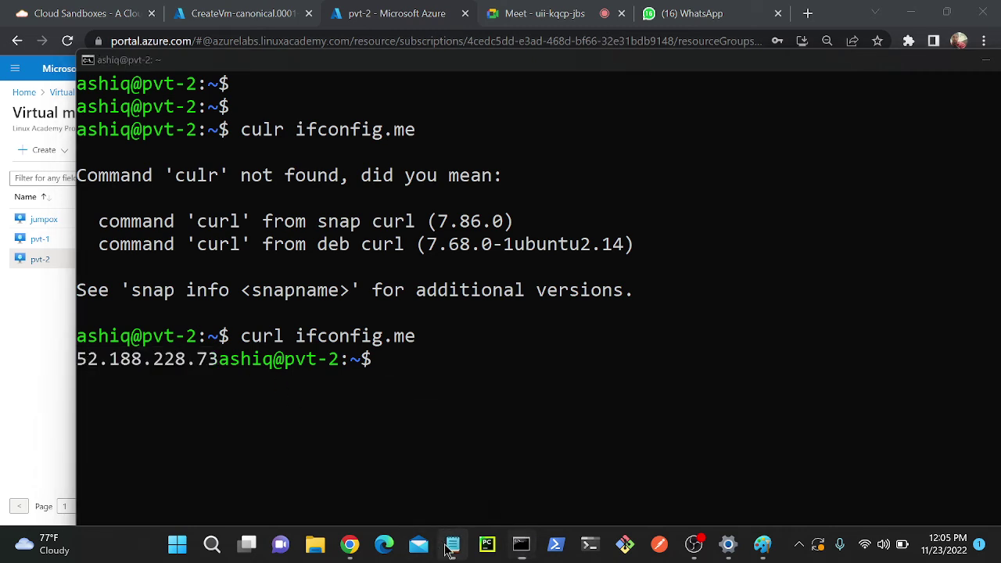
key("ctrl+v")
type("pvt")
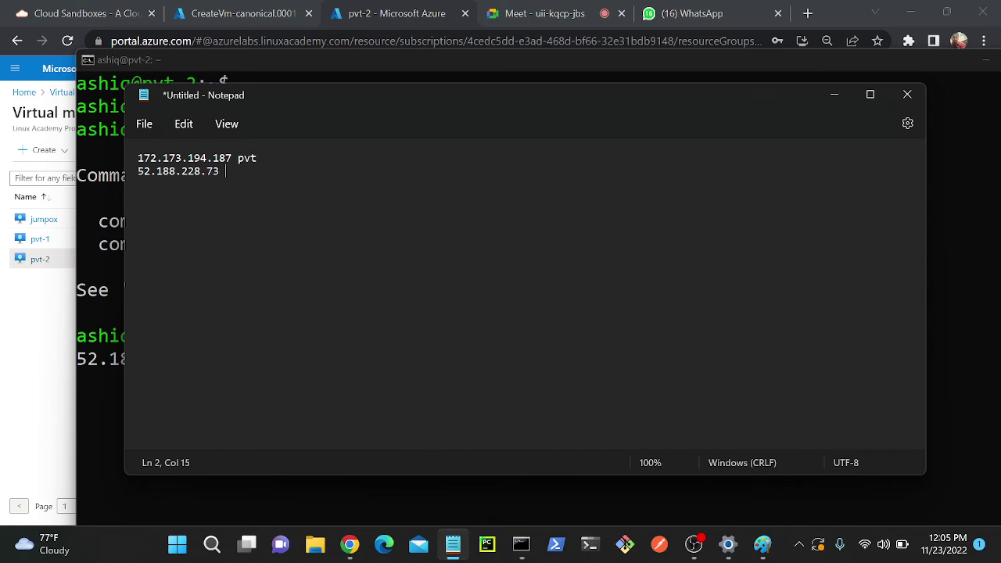
type(" 2")
key("Up")
type("1")
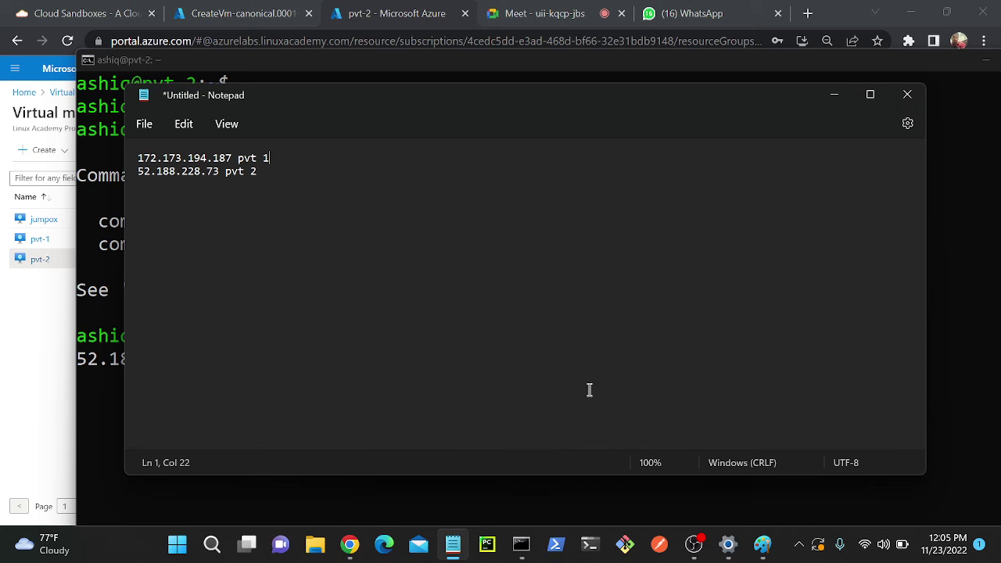
left_click(755, 548)
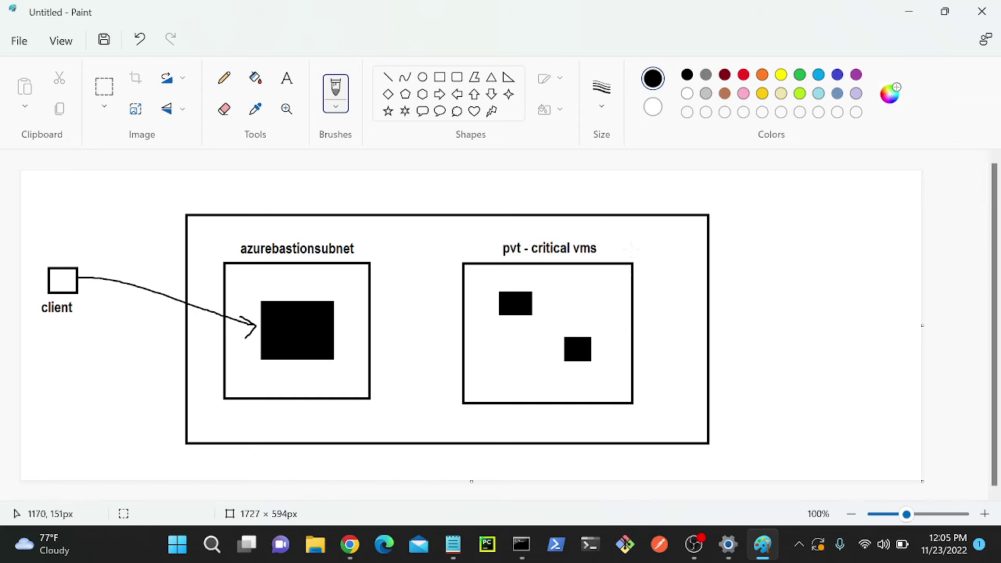
- Draw a circle at the pvt box's corner with lines from both VM boxes, then return to Azure's pvt-2 page
mouse_move(619, 245)
left_mouse_down()
mouse_move(613, 271)
mouse_move(650, 275)
mouse_move(636, 248)
left_mouse_up()
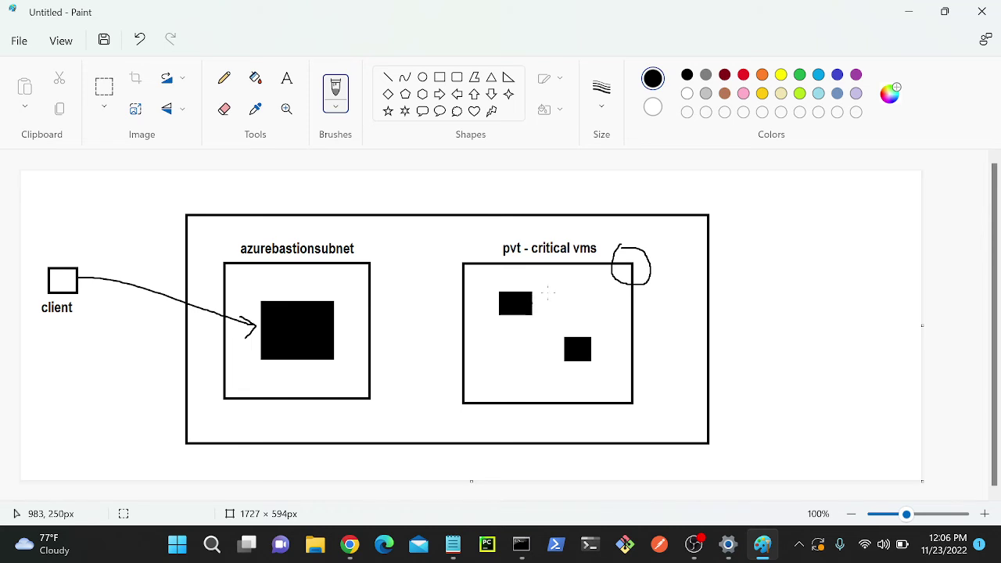
left_click_drag(533, 300, 612, 271)
left_click_drag(587, 338, 614, 269)
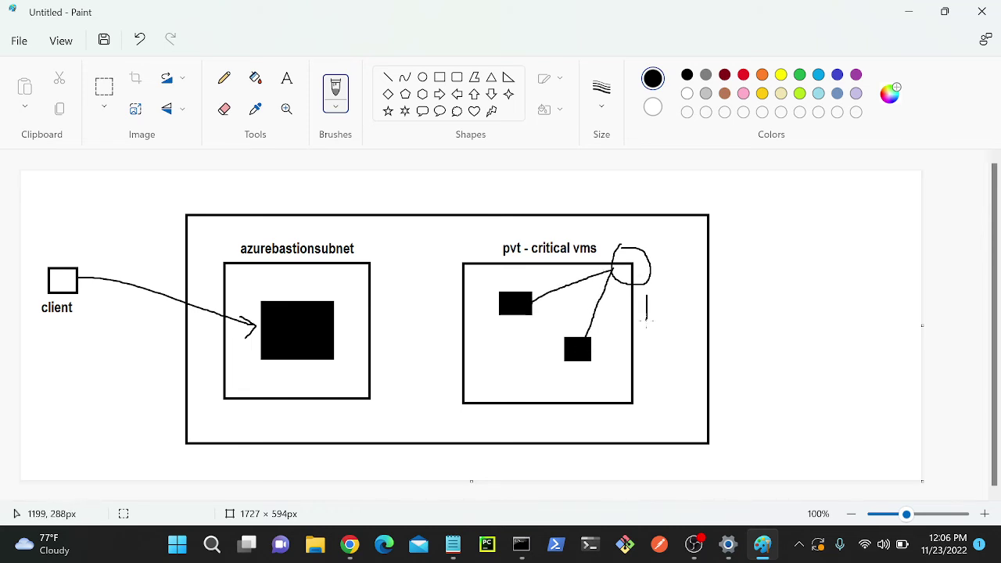
mouse_move(652, 325)
left_mouse_down()
mouse_move(652, 295)
mouse_move(664, 324)
left_mouse_up()
mouse_move(356, 547)
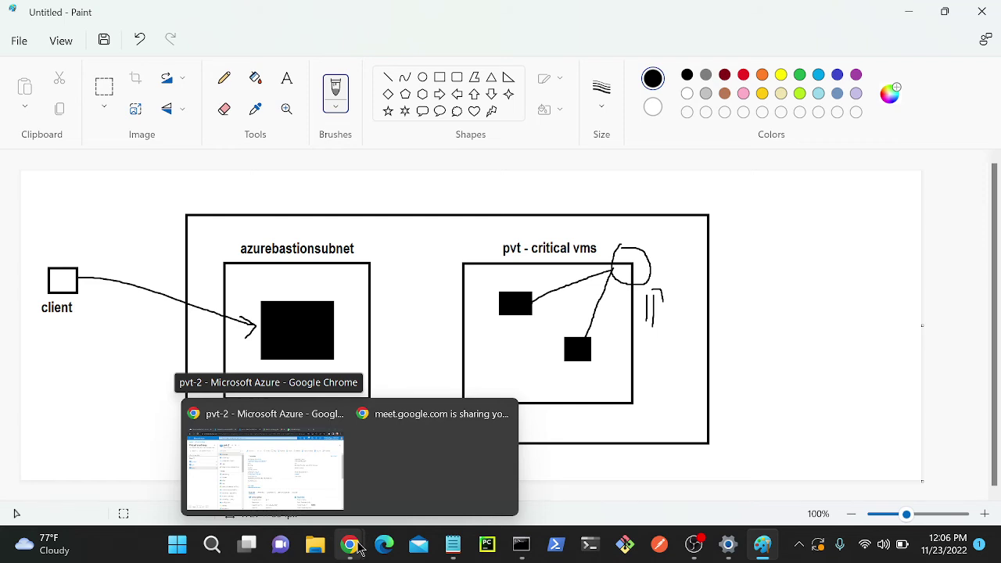
left_click(322, 485)
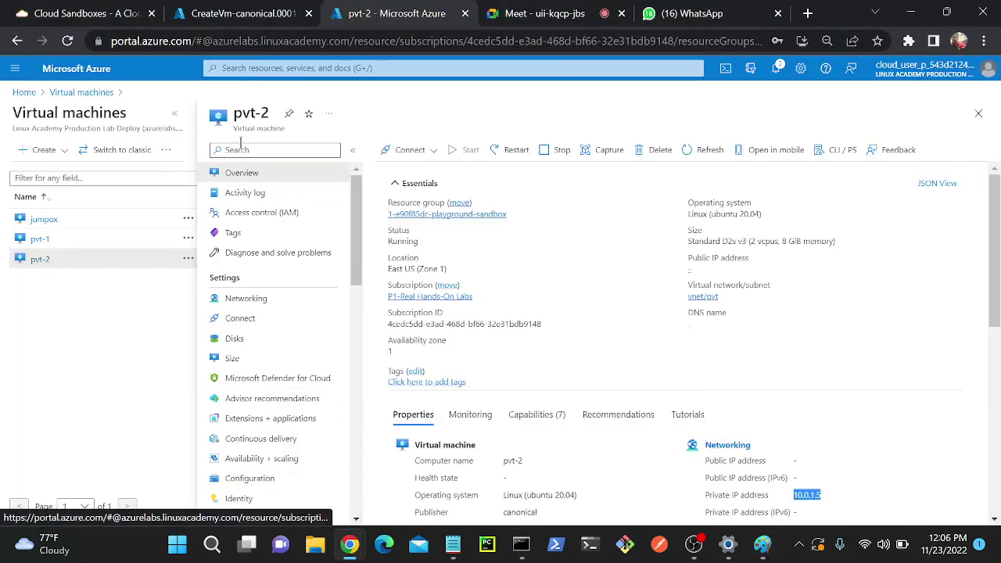
- From Azure home, search 'nat' and open the NAT gateways service
left_click(65, 70)
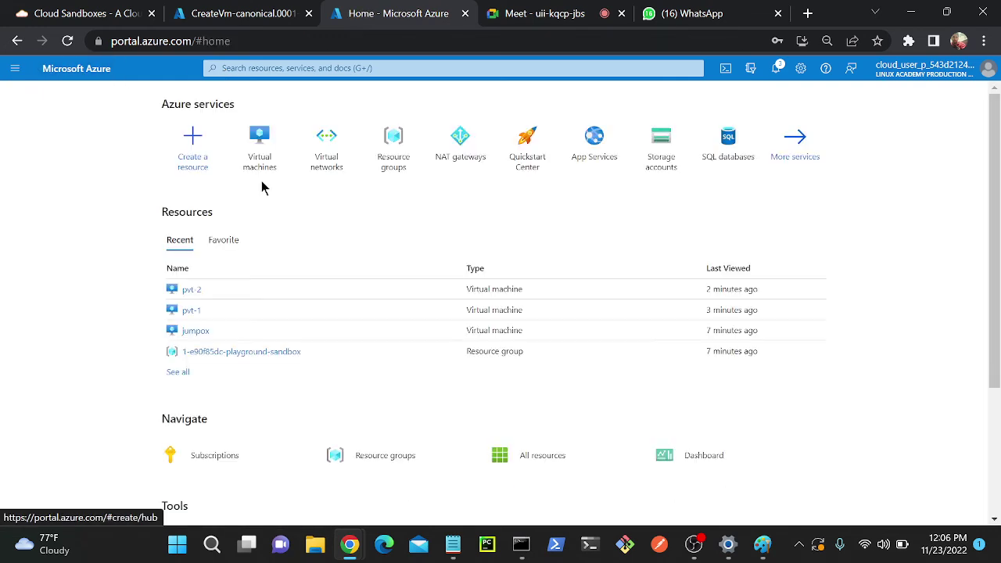
left_click(373, 68)
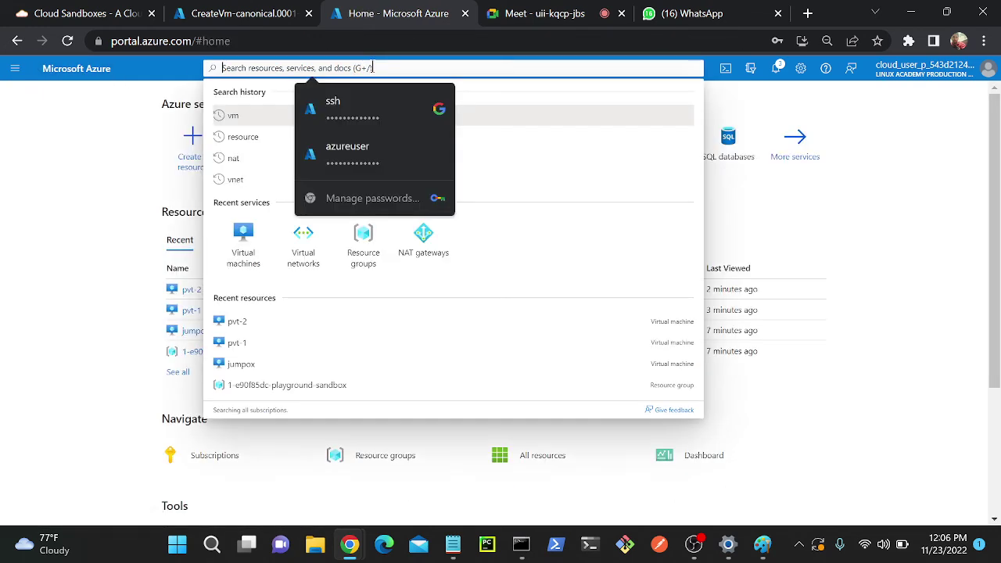
type("nat")
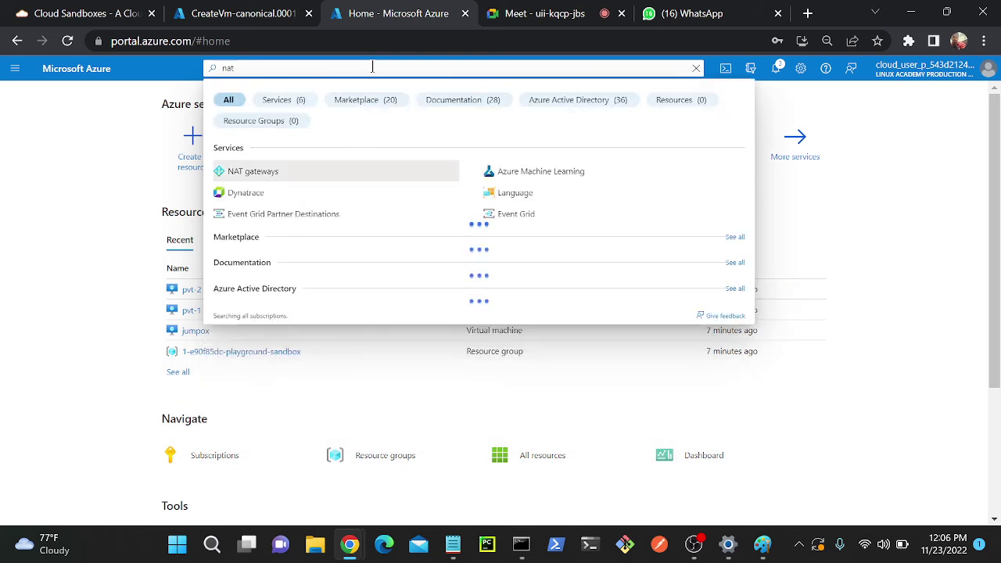
left_click(243, 171)
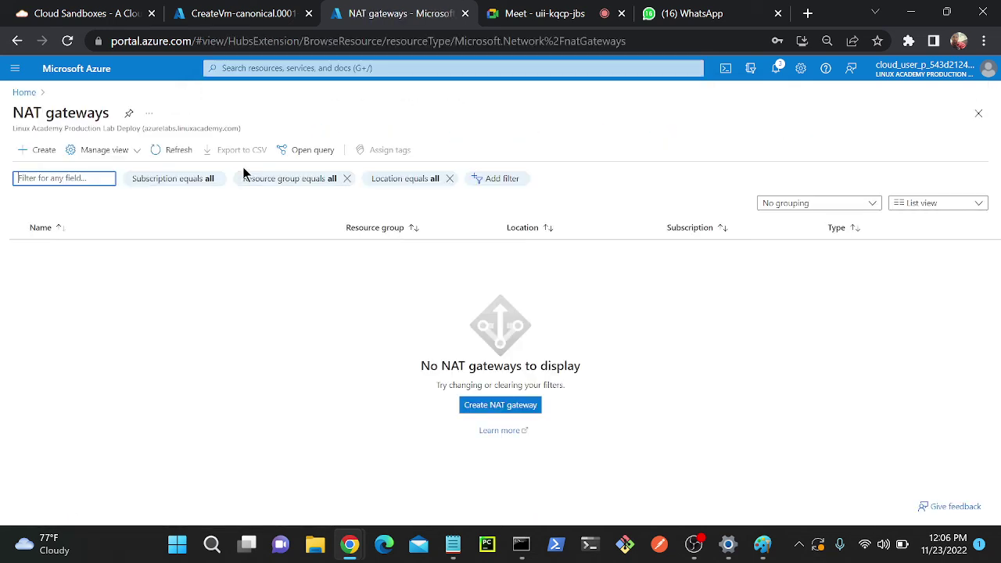
- Create NAT gateway nat-1 in the 1-e90f85dc-playground-sandbox resource group with No Zone, then go to Outbound IP
left_click(28, 151)
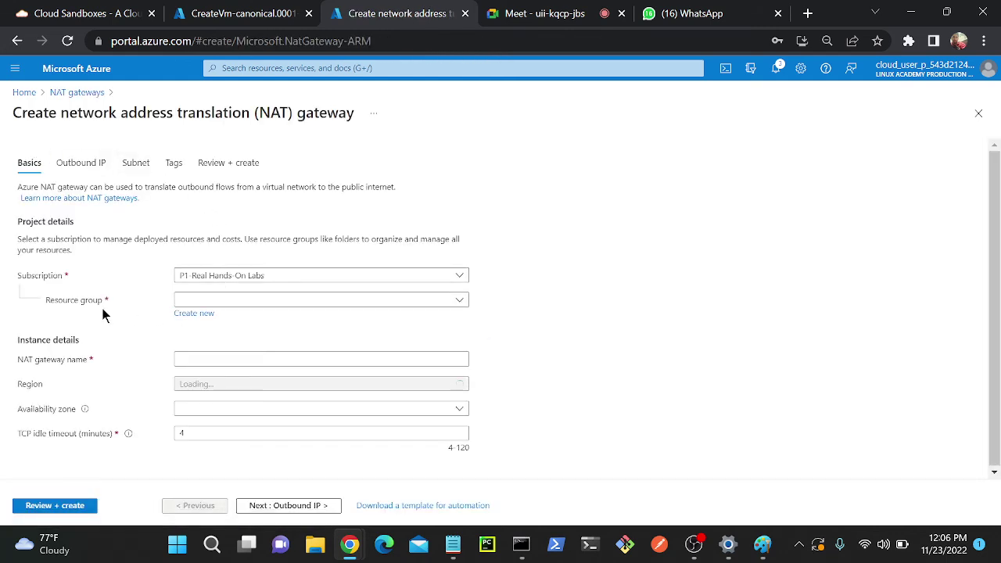
left_click(258, 303)
left_click(250, 340)
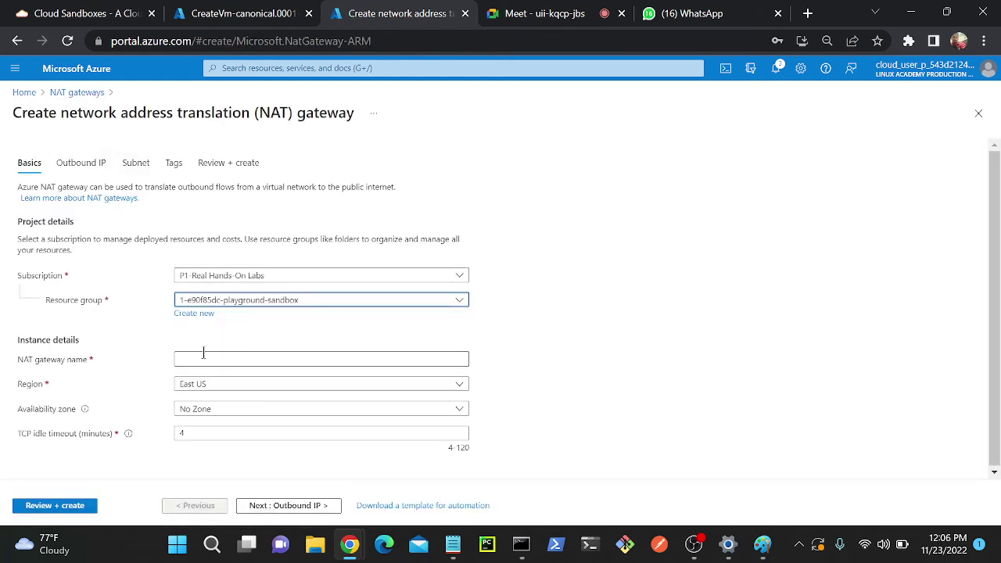
left_click(225, 358)
type("nat-1")
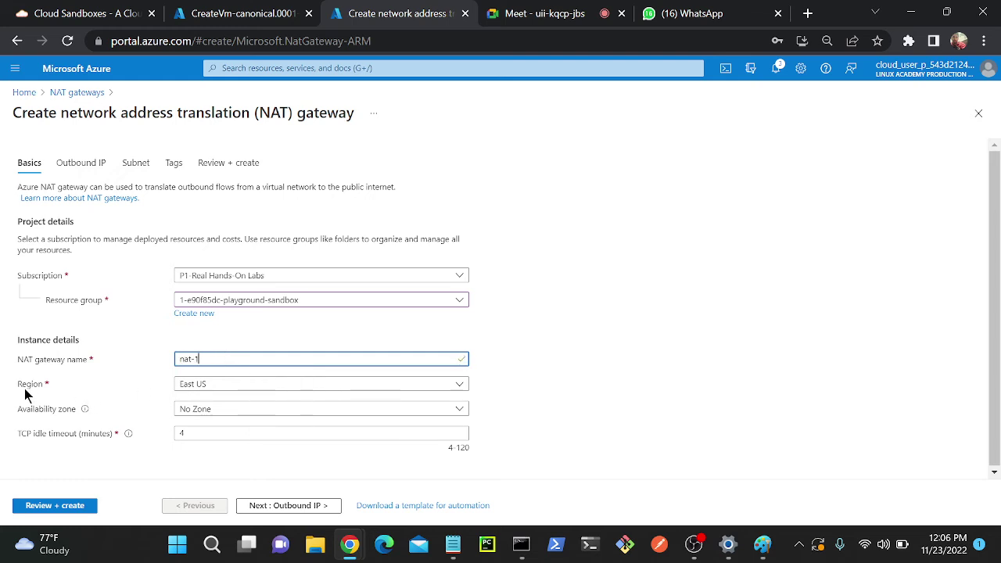
left_click(240, 415)
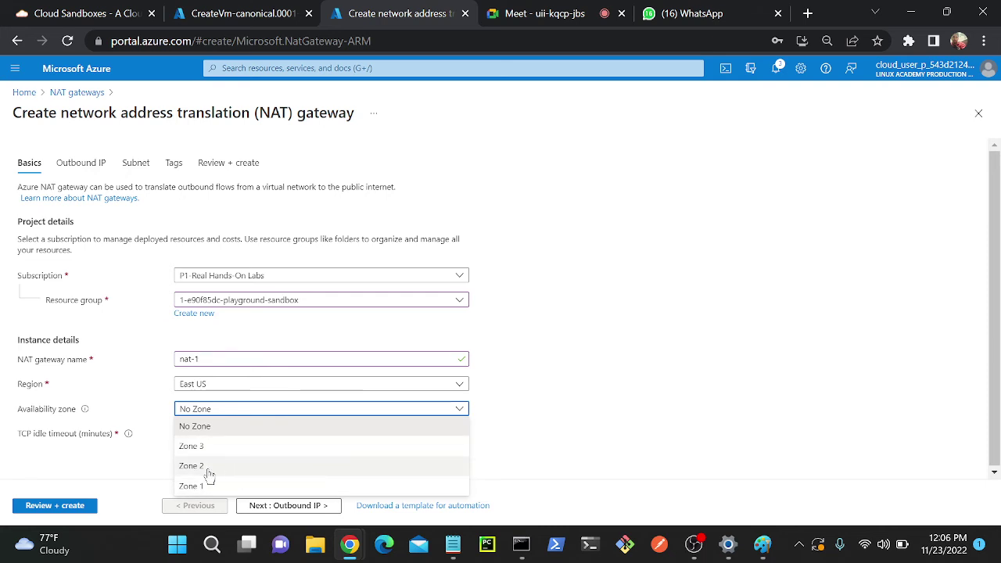
left_click(446, 403)
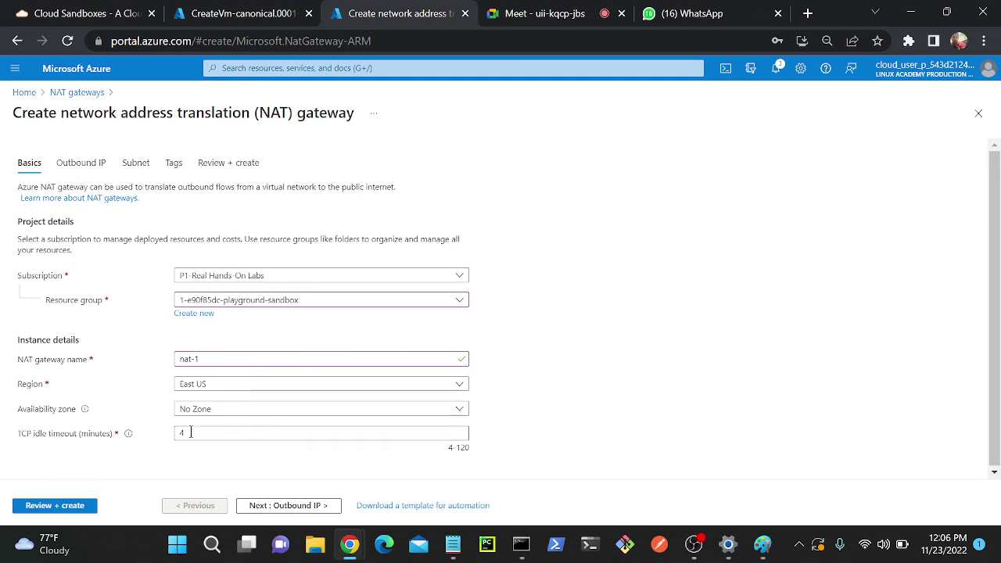
left_click(300, 506)
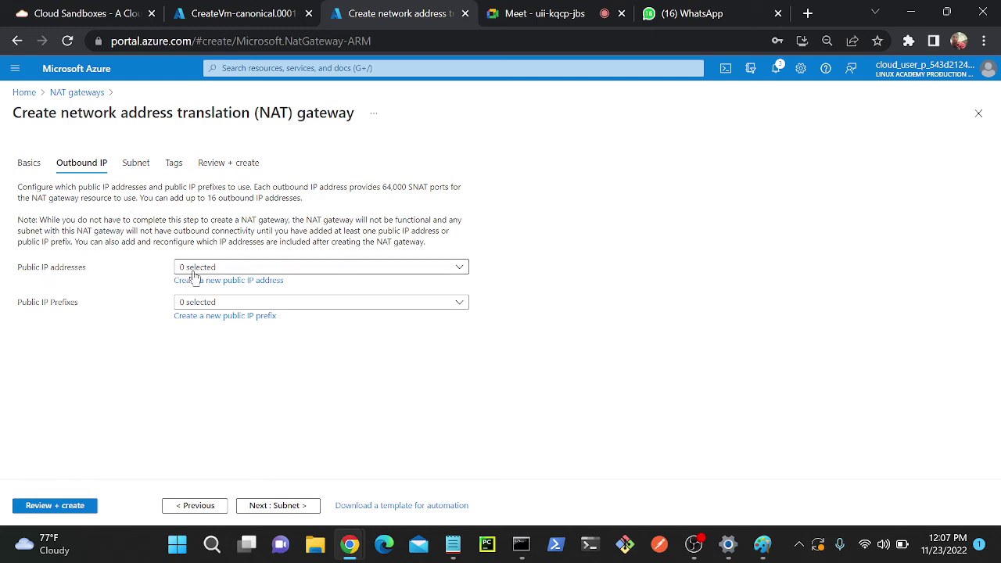
- Create a new public IP named nat-ip and leave it as the only selected outbound address
left_click(195, 268)
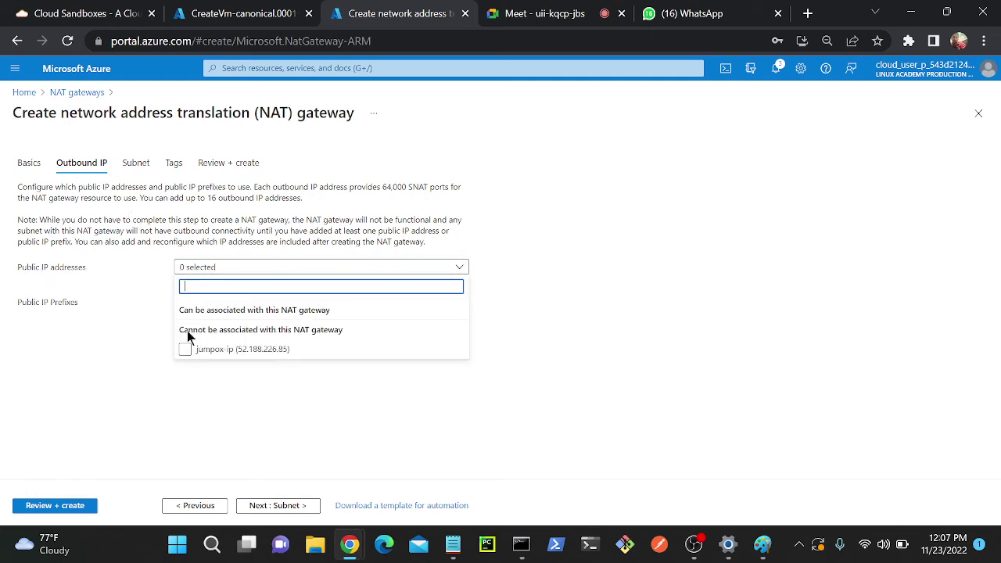
left_click(126, 309)
left_click(208, 280)
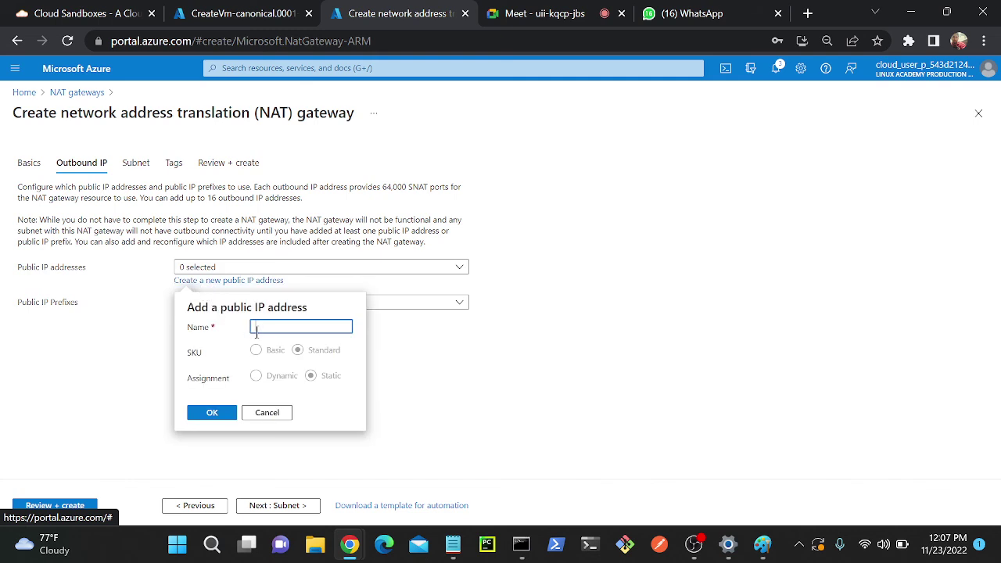
left_click(265, 329)
type("nat-ip")
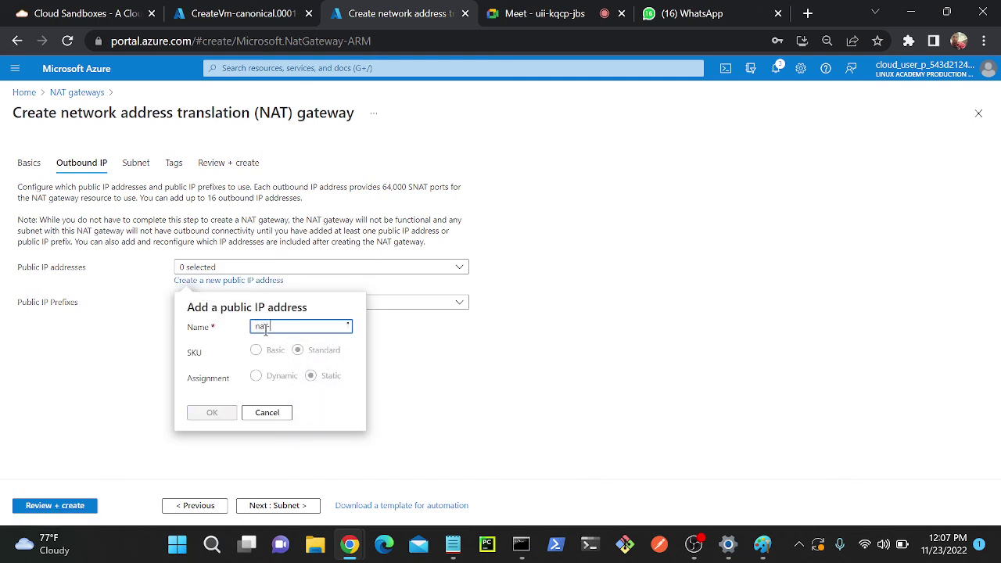
left_click(224, 415)
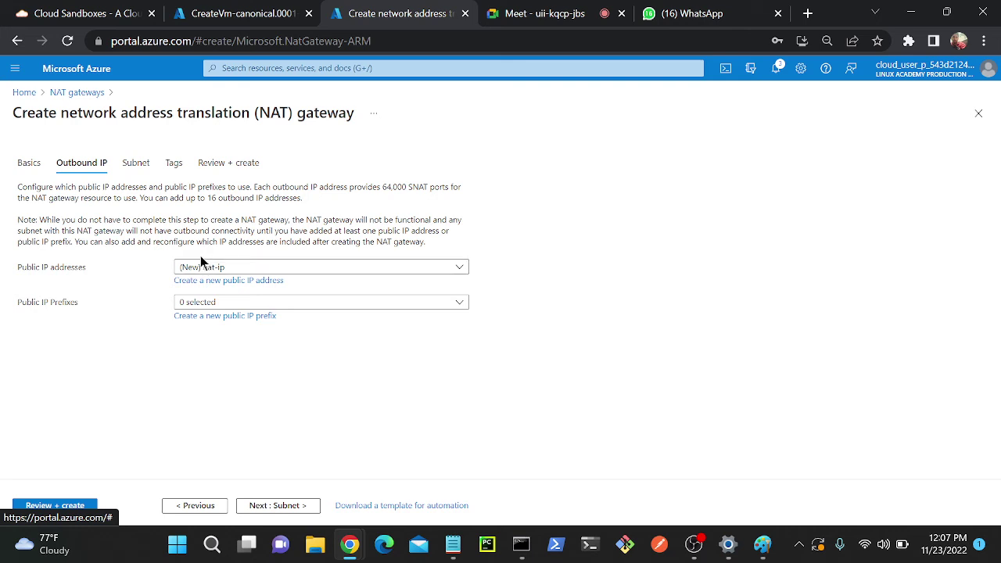
left_click(297, 271)
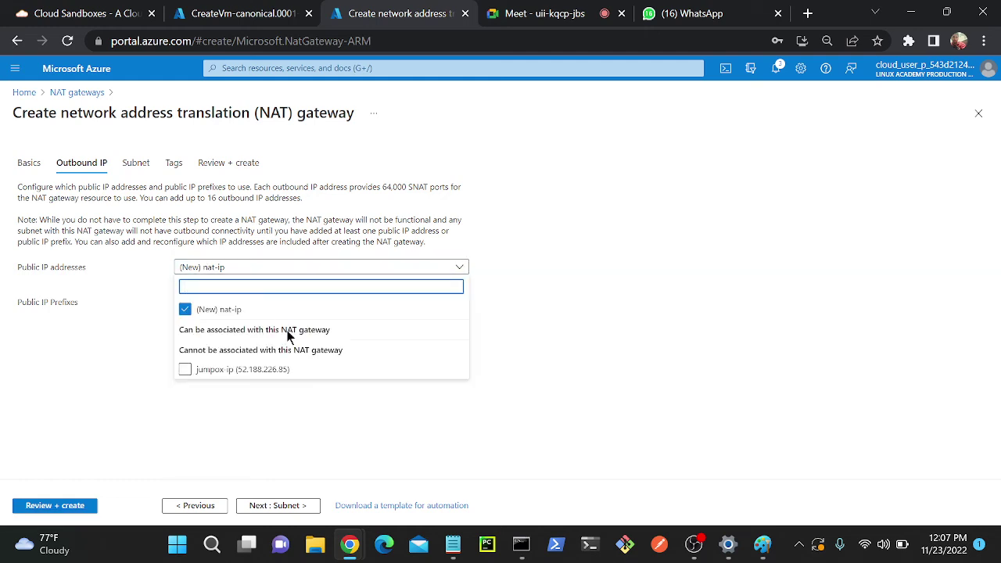
left_click(211, 374)
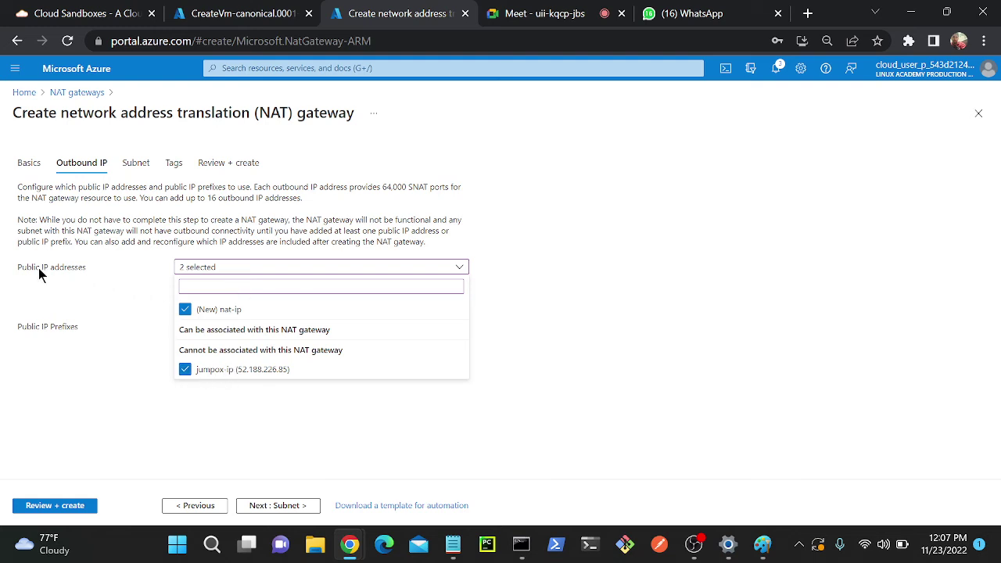
left_click(184, 371)
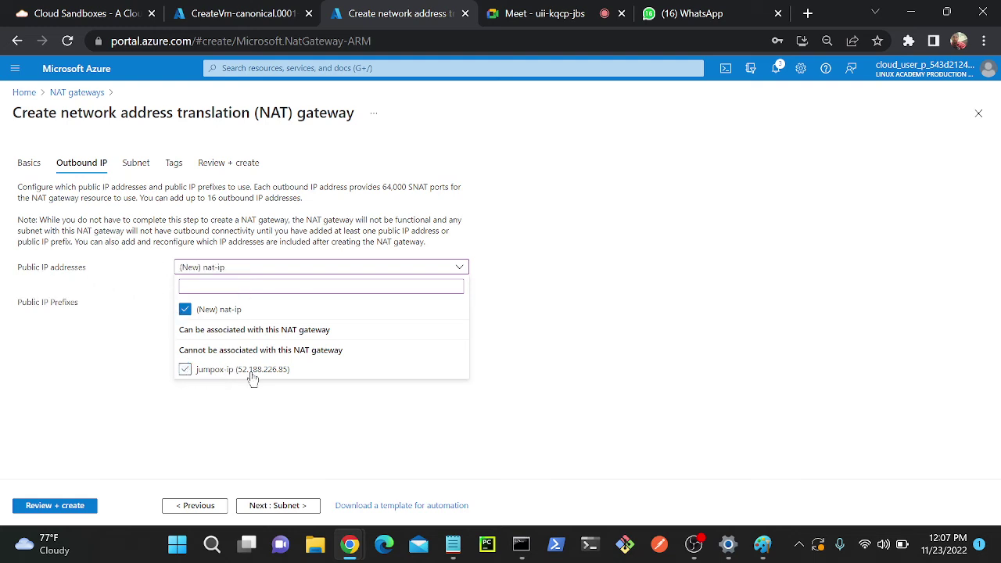
left_click(182, 410)
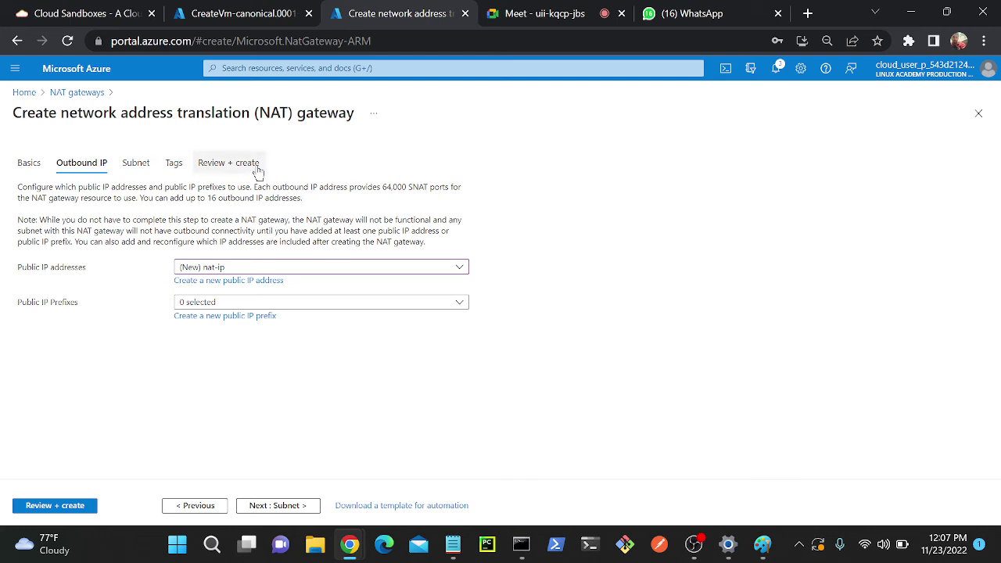
- Attach nat-1 to the pvt subnet of vnet and open Review + create
left_click(286, 506)
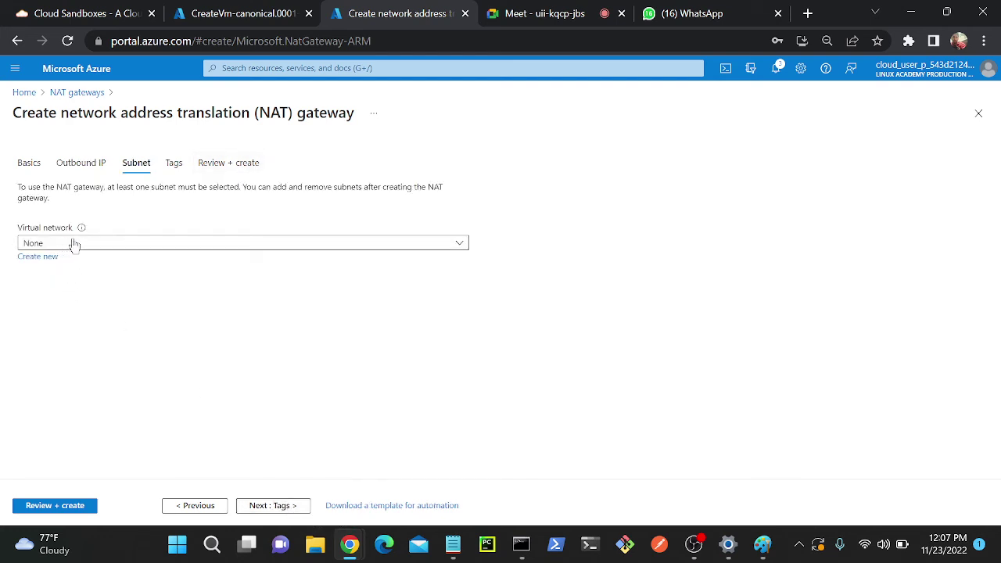
left_click(128, 247)
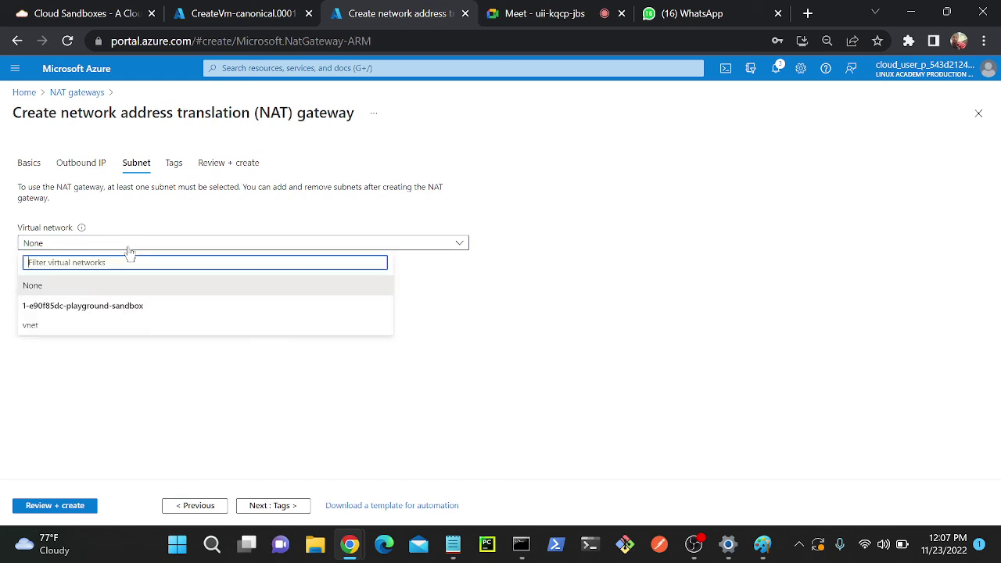
left_click(62, 328)
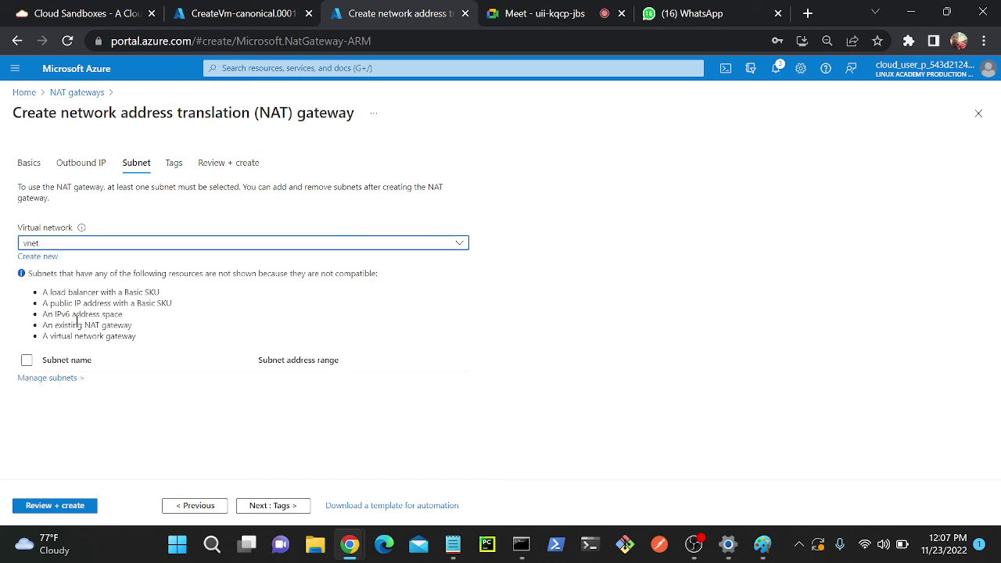
left_click(26, 402)
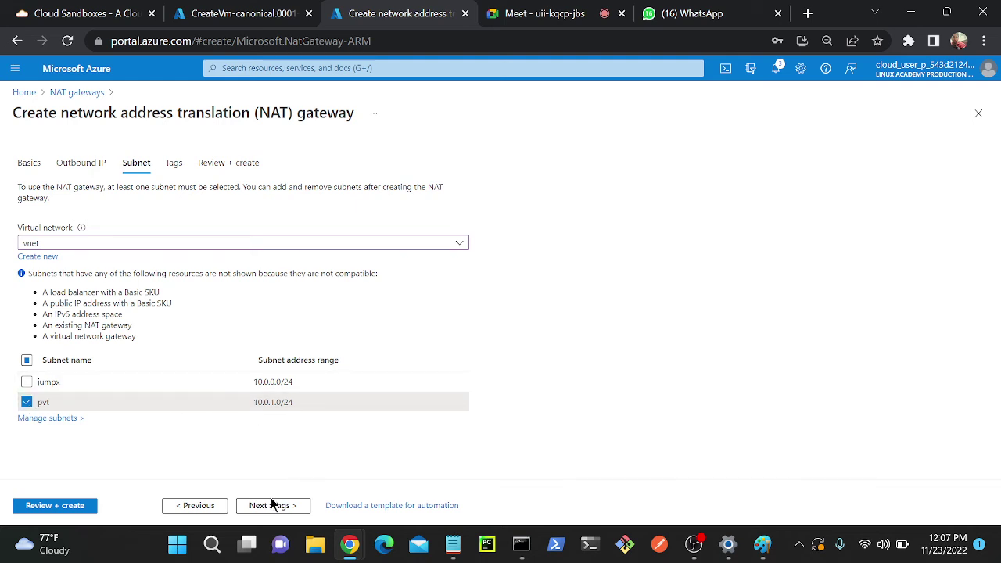
left_click(59, 507)
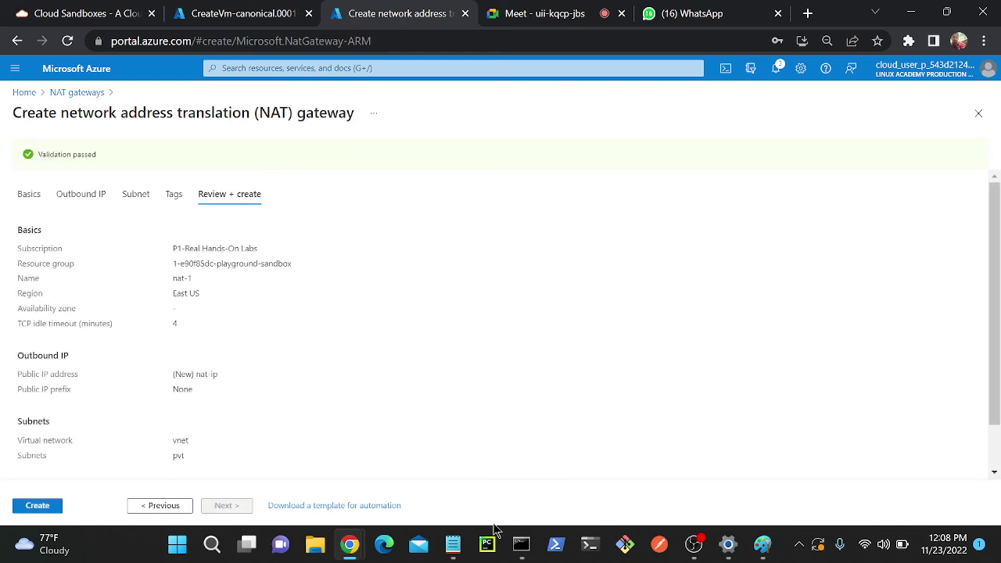
- Check the noted outbound IPs in Notepad, then create the nat-1 NAT gateway from the review page
left_click(453, 543)
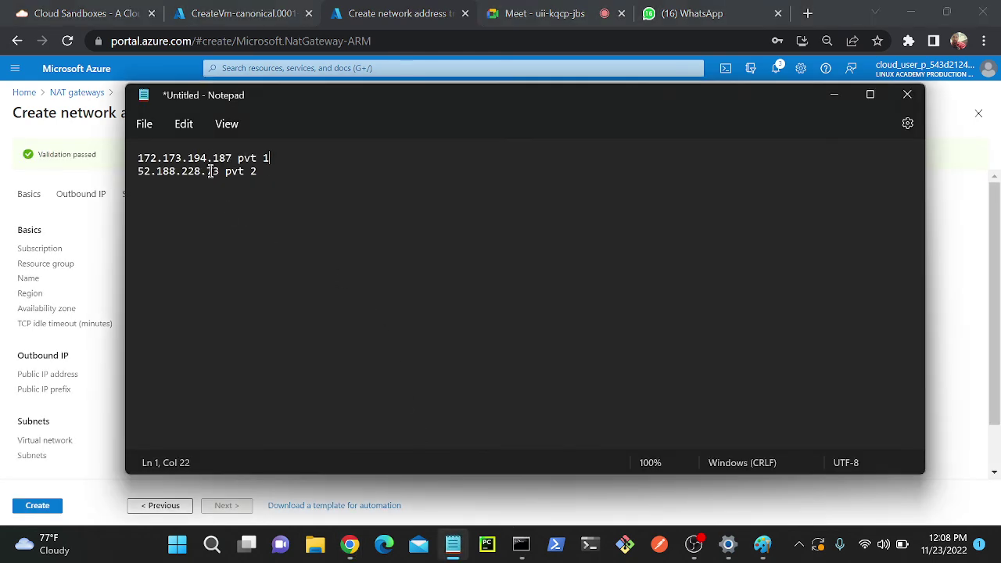
left_click(67, 403)
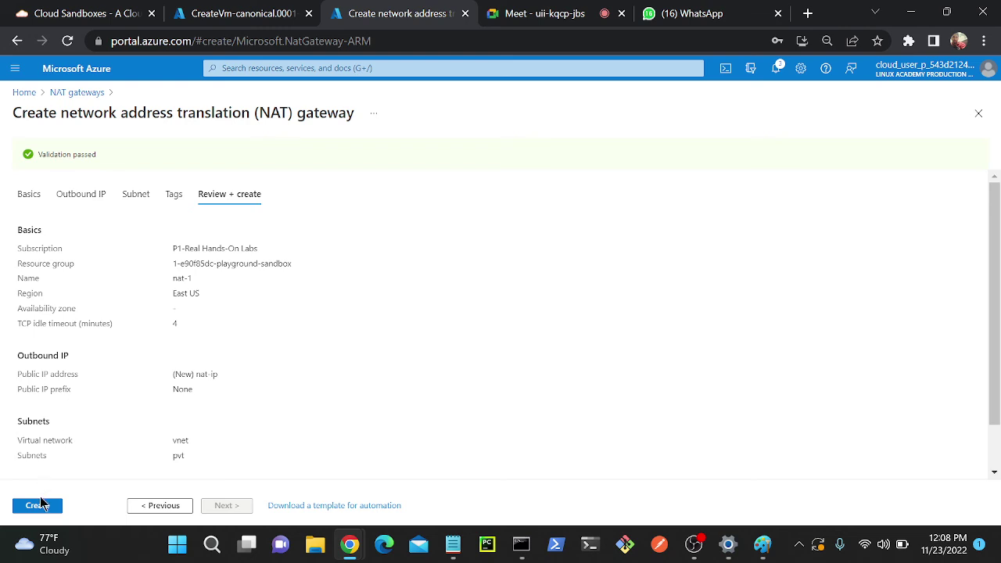
left_click(39, 505)
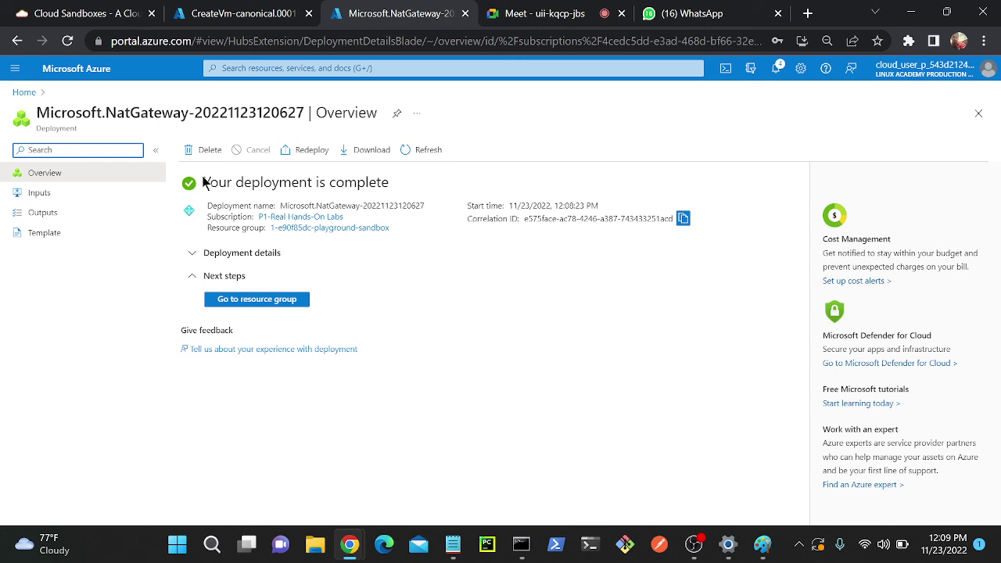
- Confirm the deployment is complete and open nat-1 from the NAT gateways list via a 'nat' search
left_click_drag(202, 182, 431, 190)
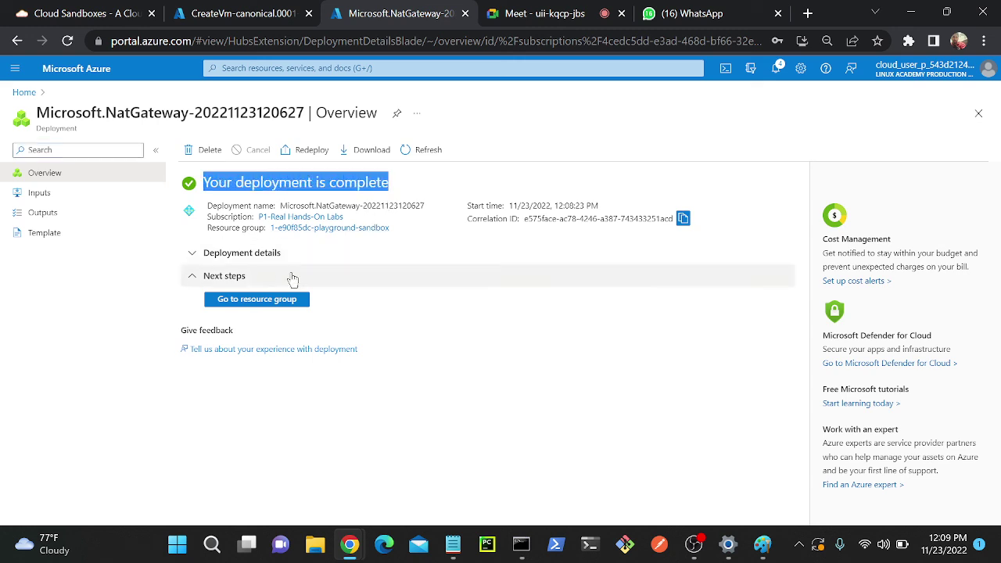
left_click(258, 302)
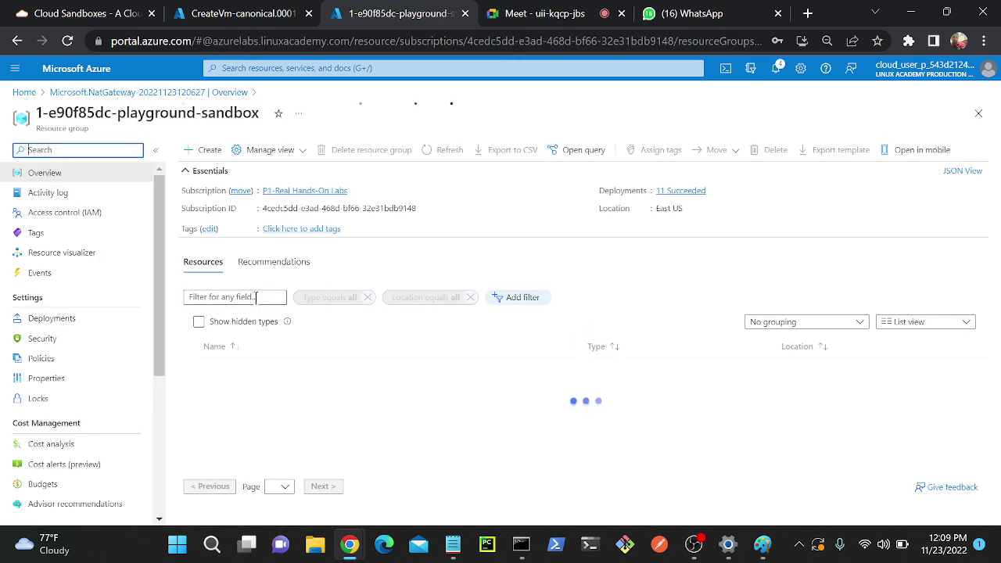
left_click(312, 69)
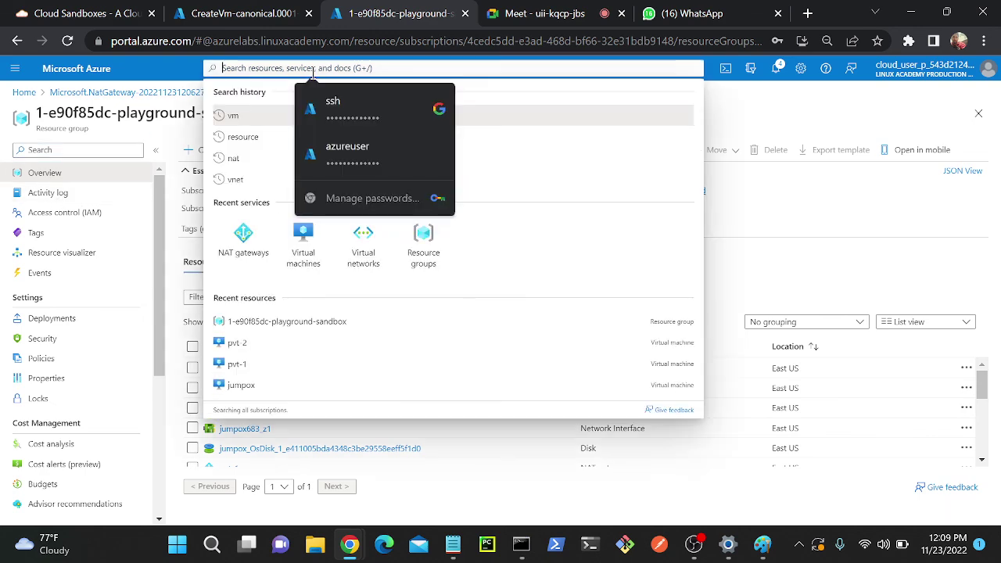
type("nat")
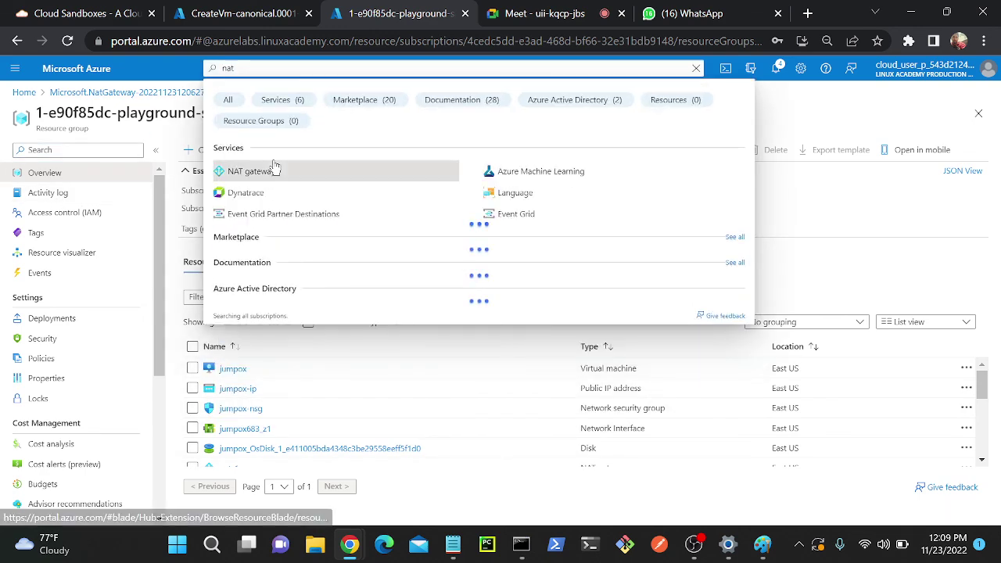
left_click(270, 168)
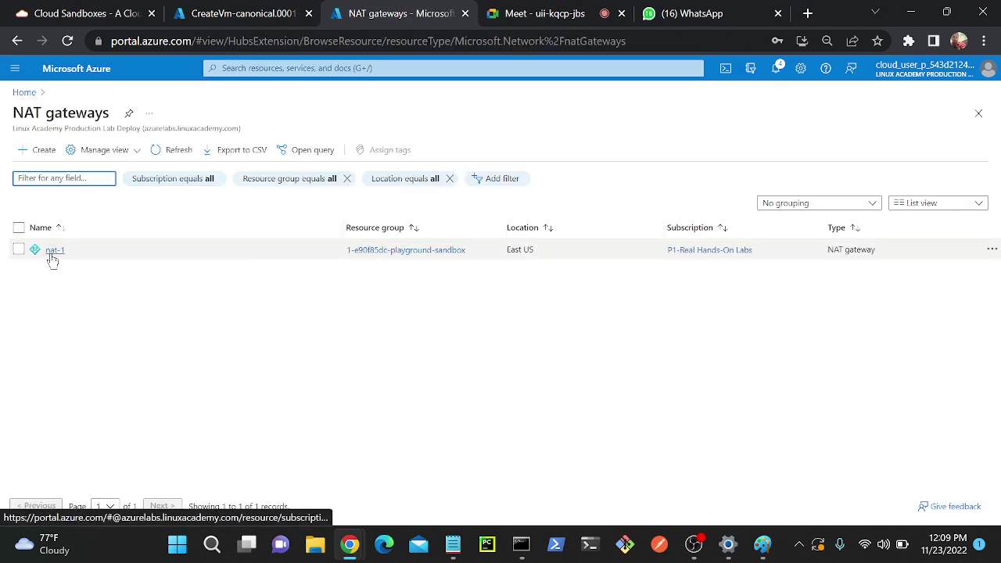
left_click(50, 250)
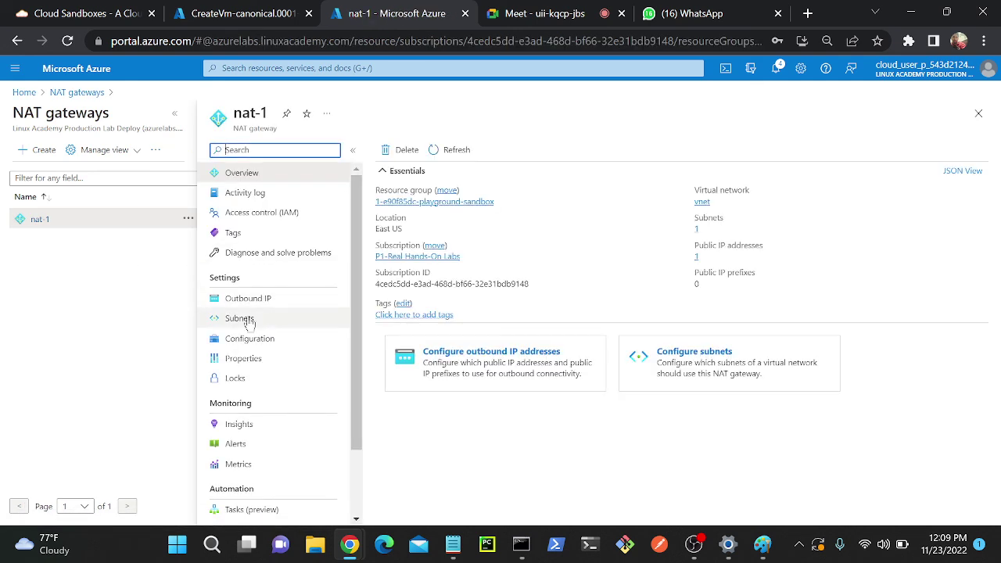
- Check that nat-1 serves the pvt subnet and highlight its outbound IP nat-ip, 13.68.247.215
left_click(257, 322)
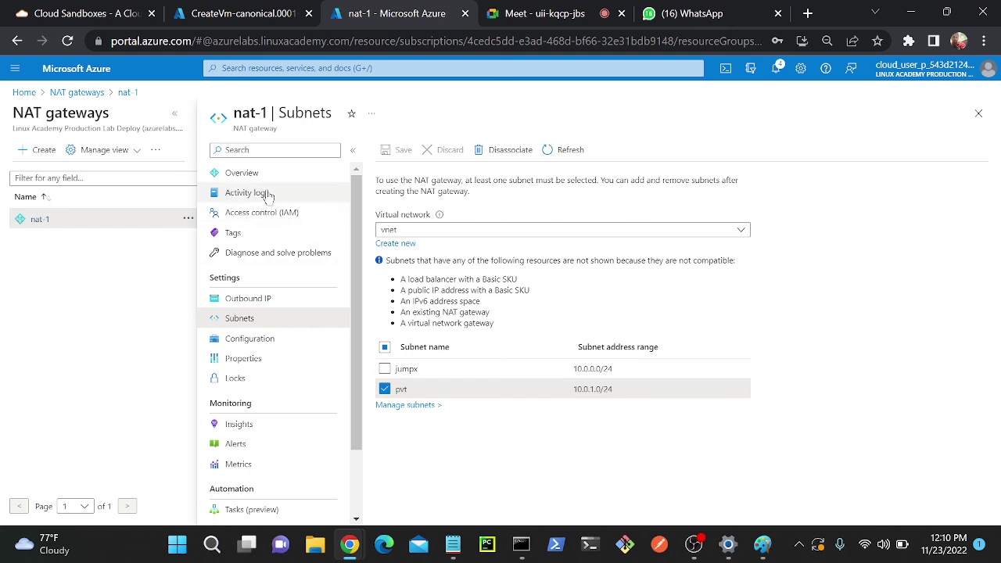
left_click(259, 300)
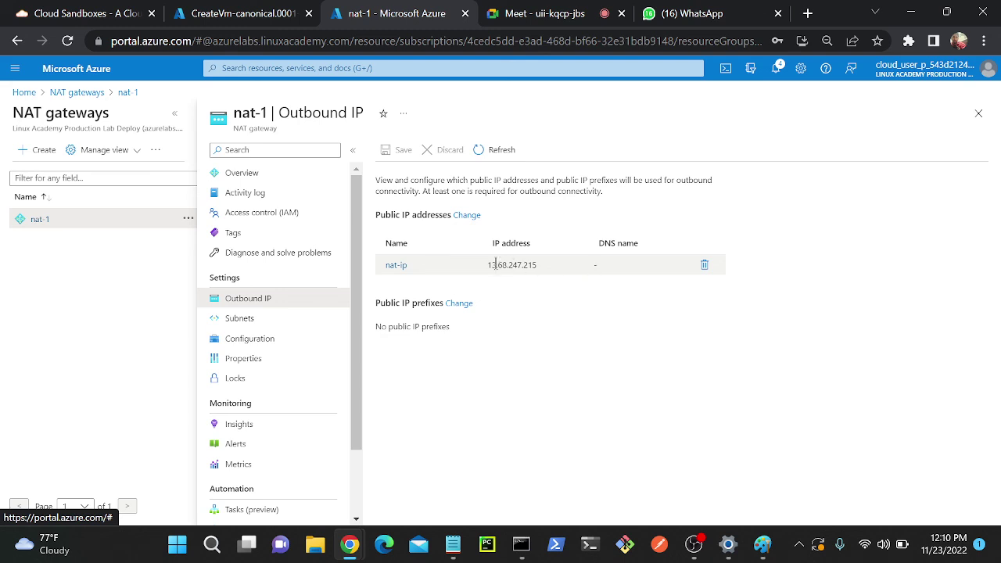
left_click_drag(488, 265, 541, 270)
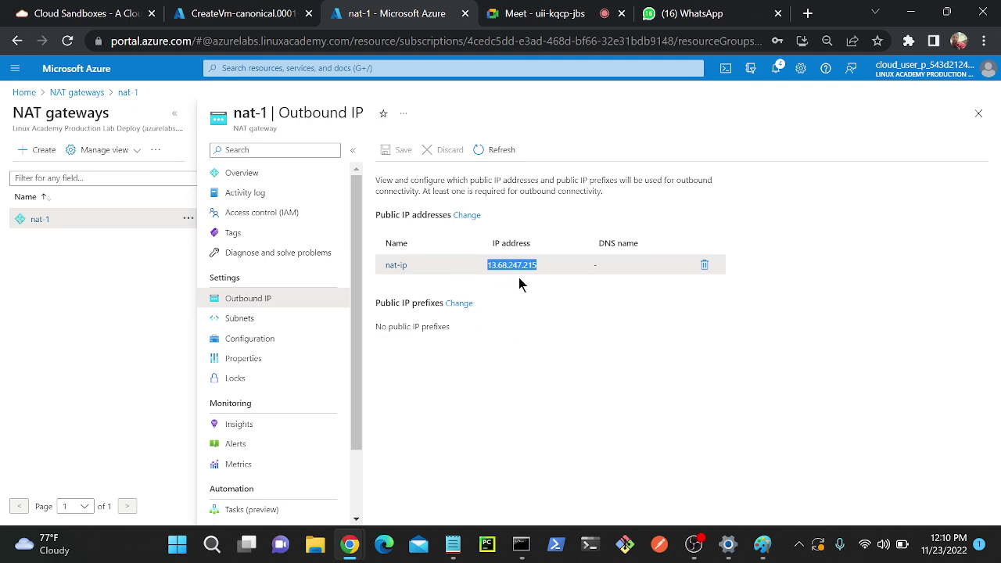
- Rerun curl ifconfig.me on pvt-2 and copy the reported IP 13.68.247.215
left_click(521, 544)
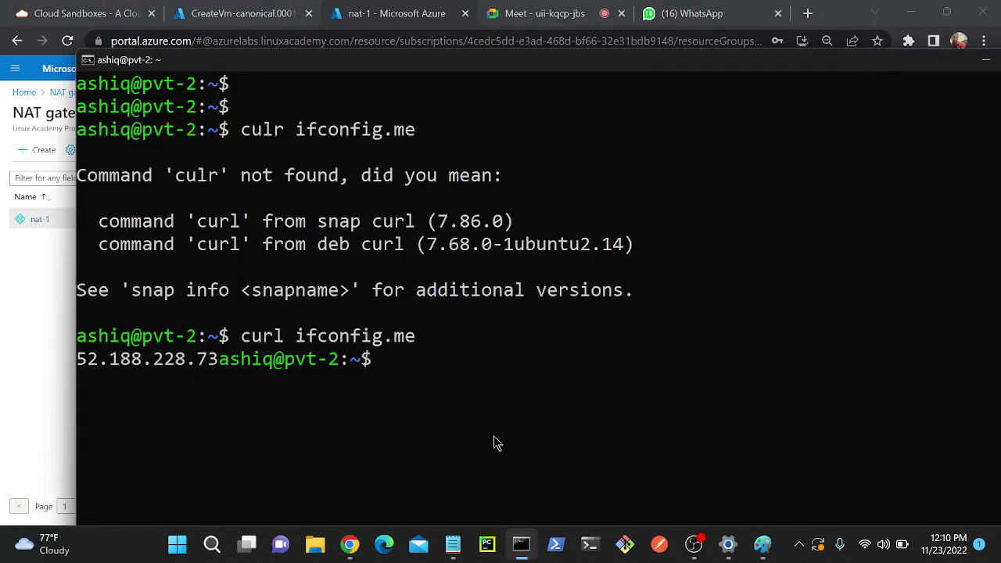
key("Up")
key("Return")
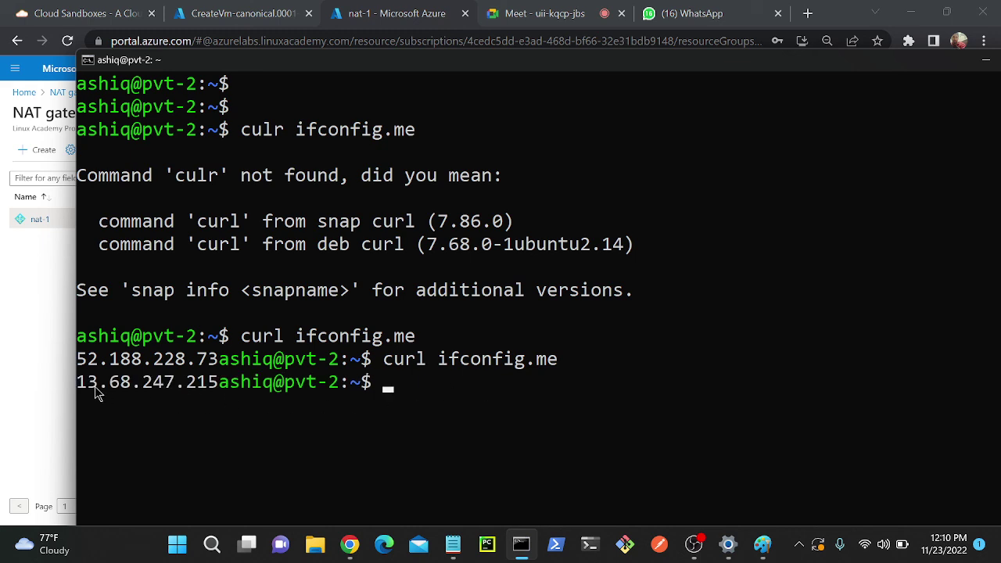
left_click(83, 385)
left_click_drag(115, 389, 220, 391)
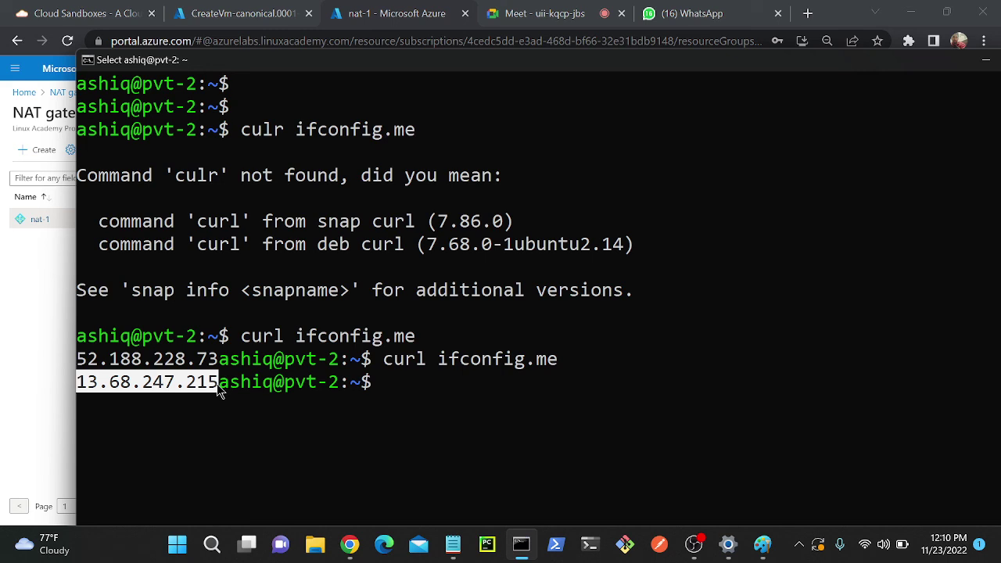
right_click(253, 395)
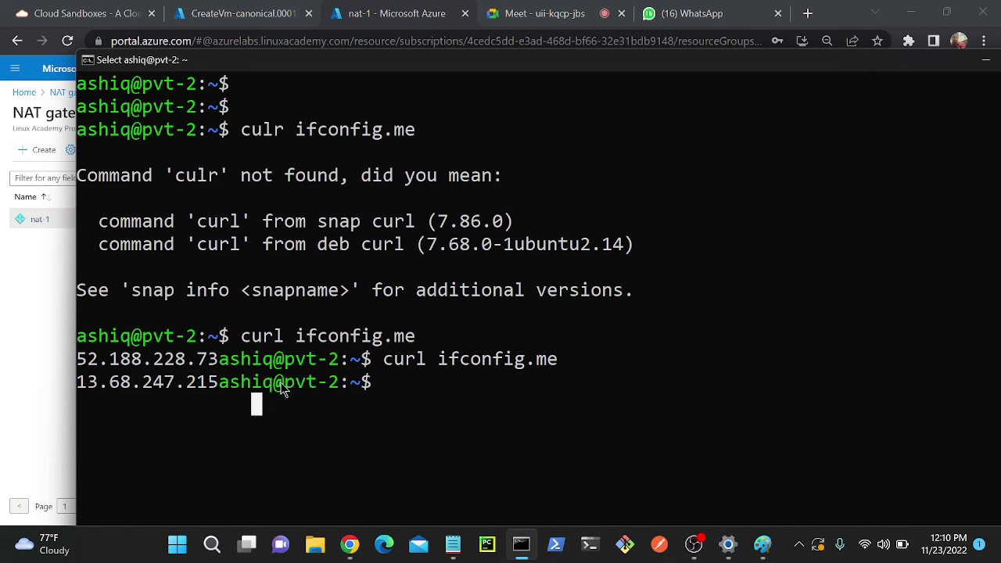
left_click_drag(283, 385, 352, 380)
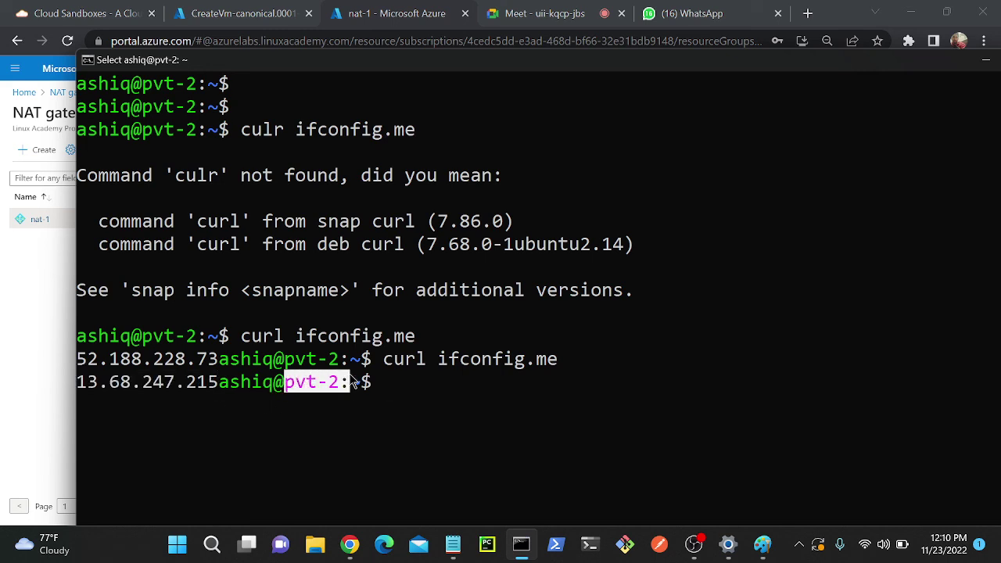
right_click(648, 174)
- Exit back to pvt-1 and rerun curl ifconfig.me, confirming it also shows 13.68.247.215
type("e")
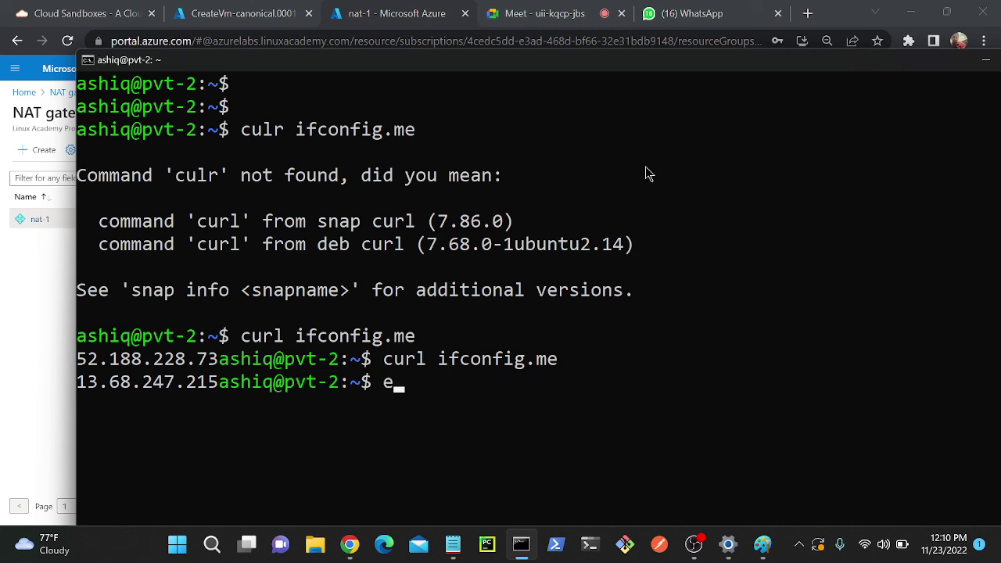
type("xit")
key("Return")
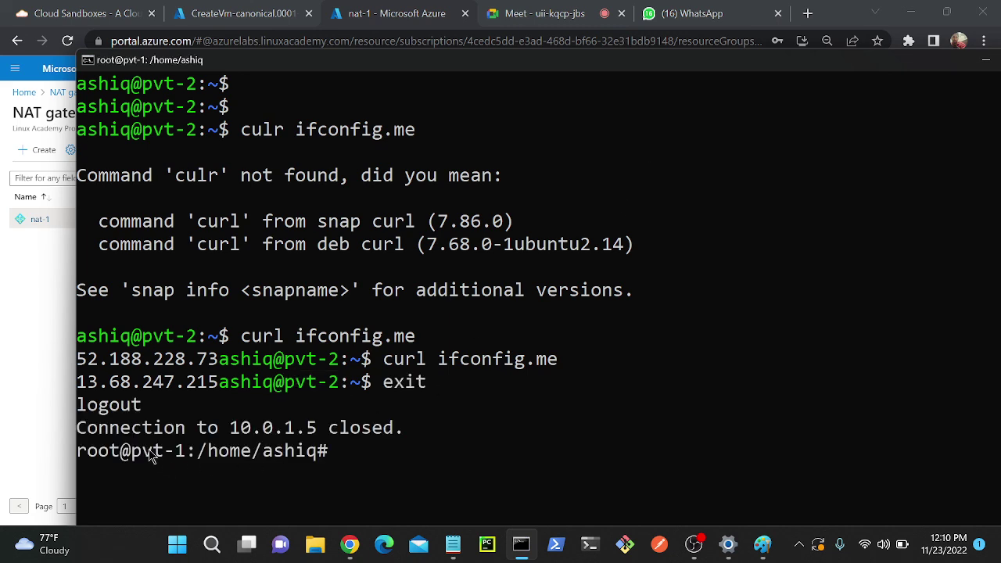
left_click(139, 452)
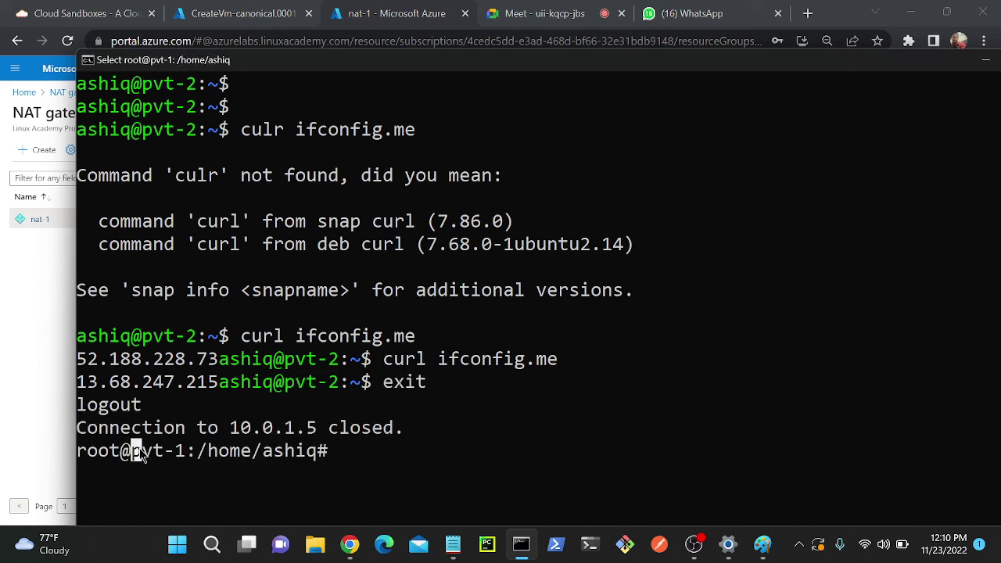
right_click(373, 383)
key("Up")
key("Up")
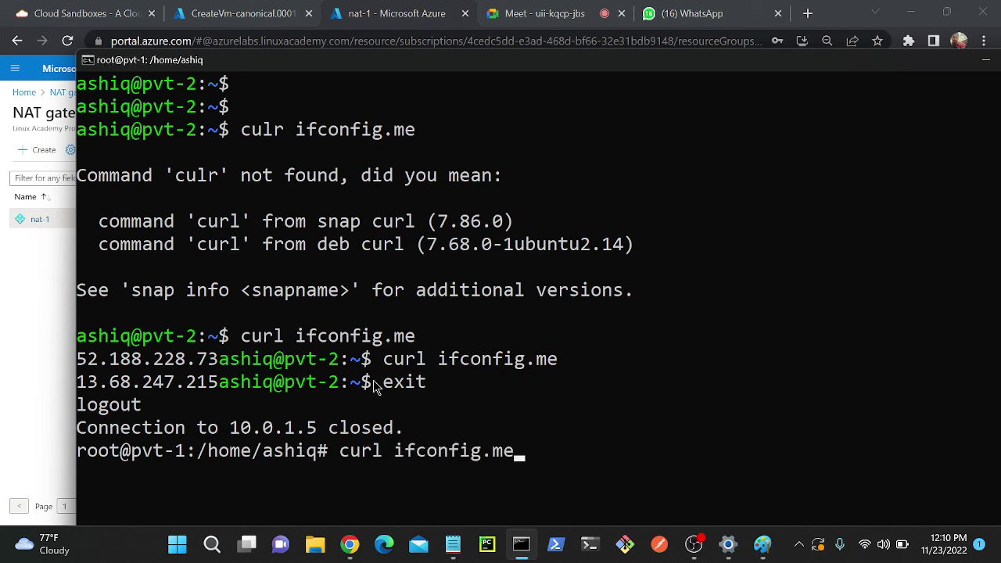
key("Return")
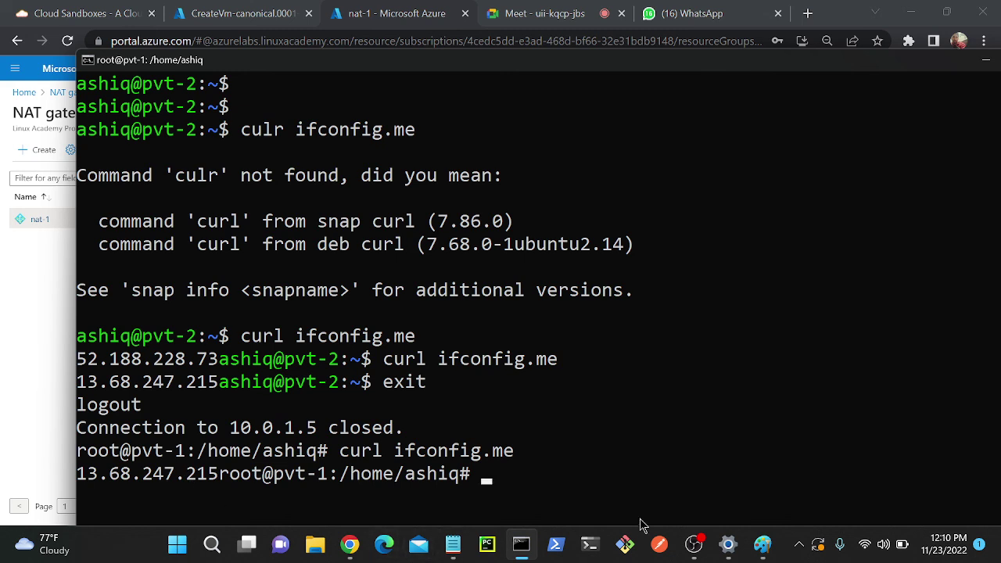
left_click(762, 545)
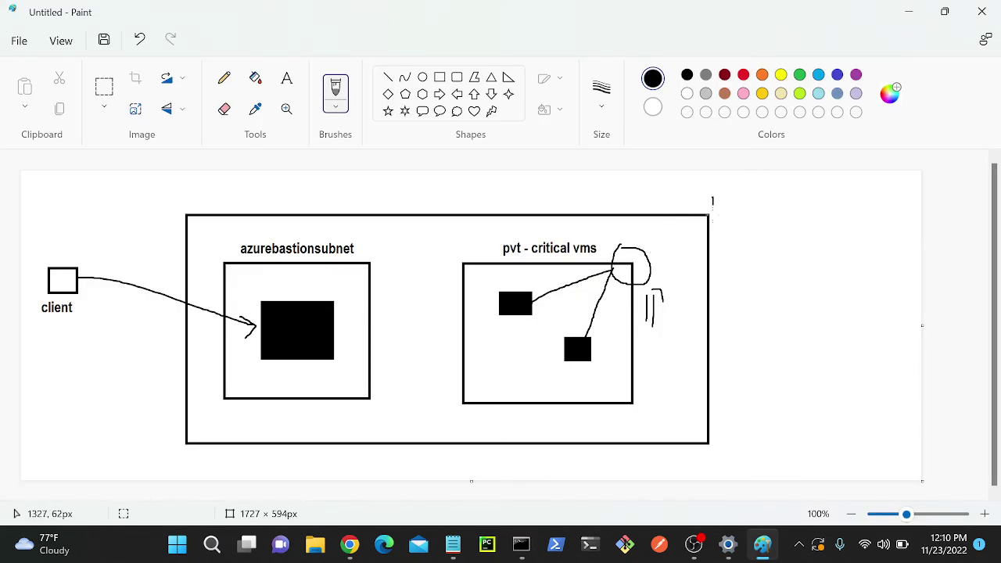
- Draw a small box beside the diagram's NAT circle in Paint for noting the gateway IP
mouse_move(712, 202)
left_mouse_down()
mouse_move(776, 199)
mouse_move(749, 234)
mouse_move(731, 234)
mouse_move(733, 217)
mouse_move(738, 229)
left_mouse_up()
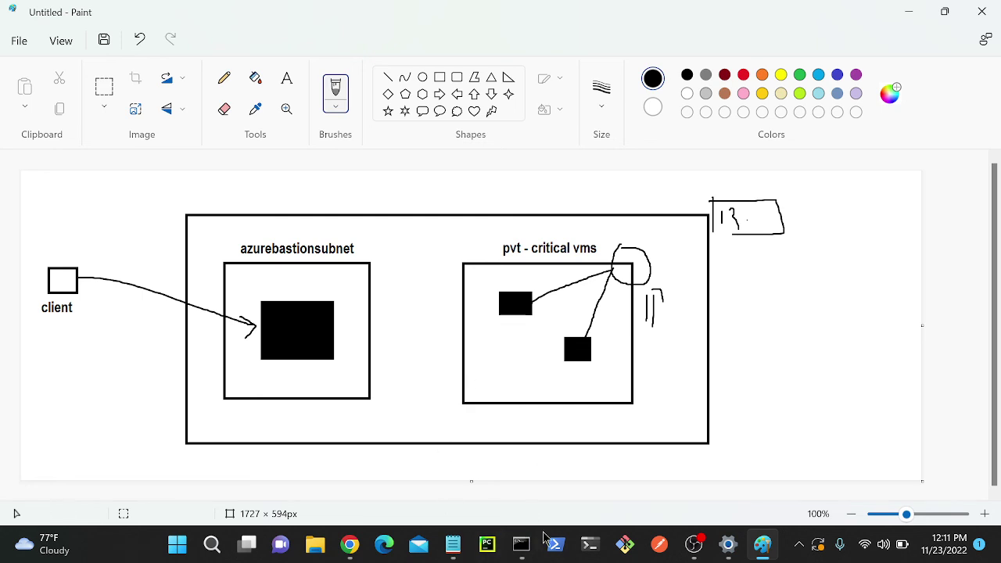
mouse_move(745, 555)
left_click(694, 545)
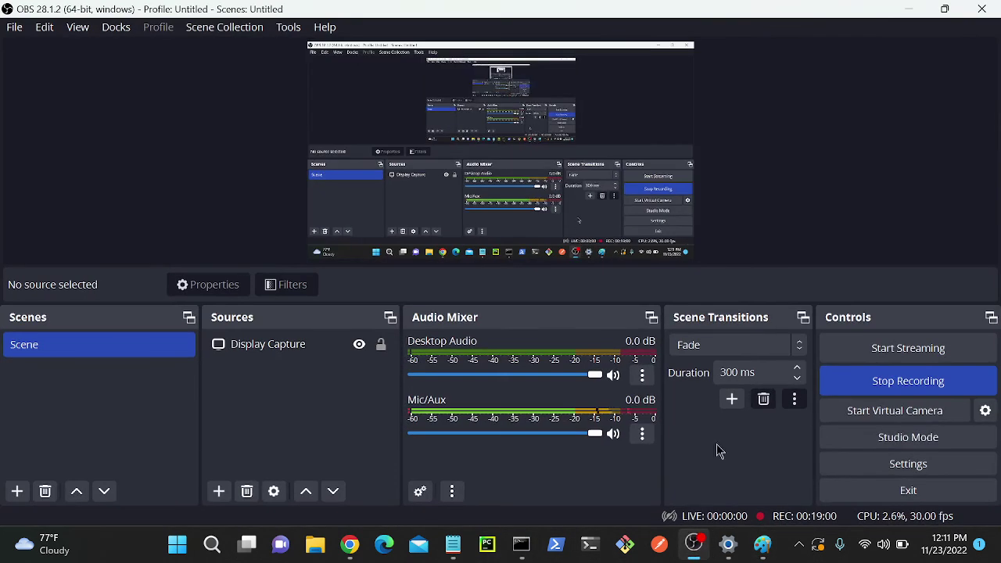